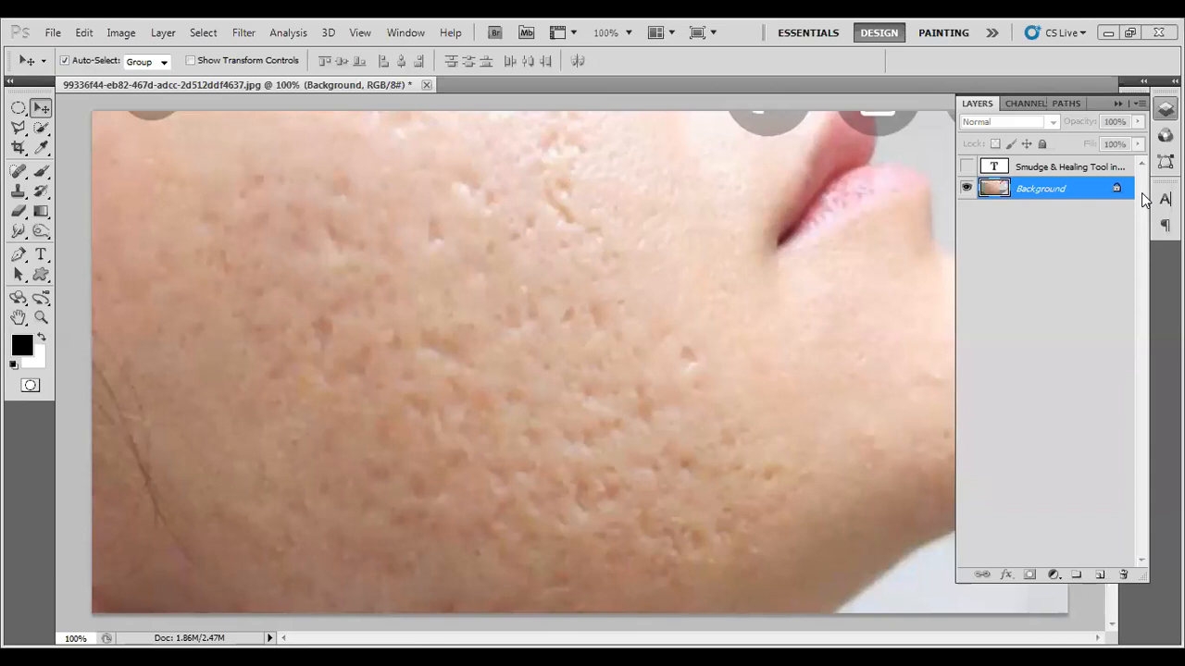
Step: Duplicate the Background layer and enter Quick Mask mode on the copy
left_click_drag(1053, 195, 1099, 575)
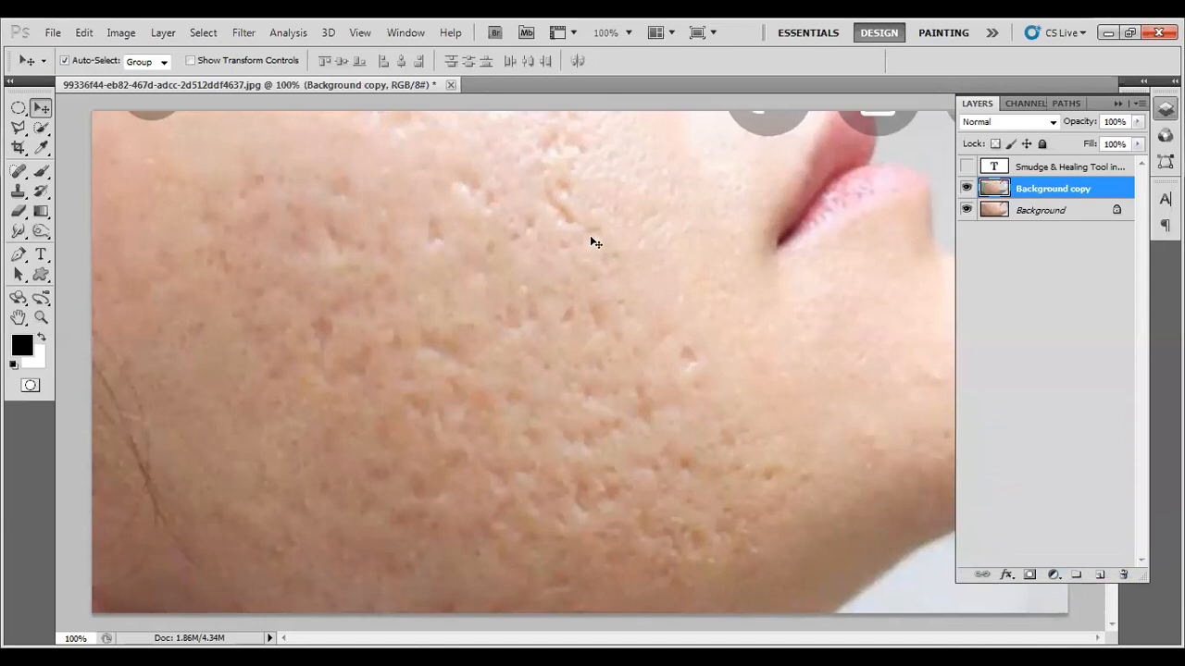
key("ctrl+minus")
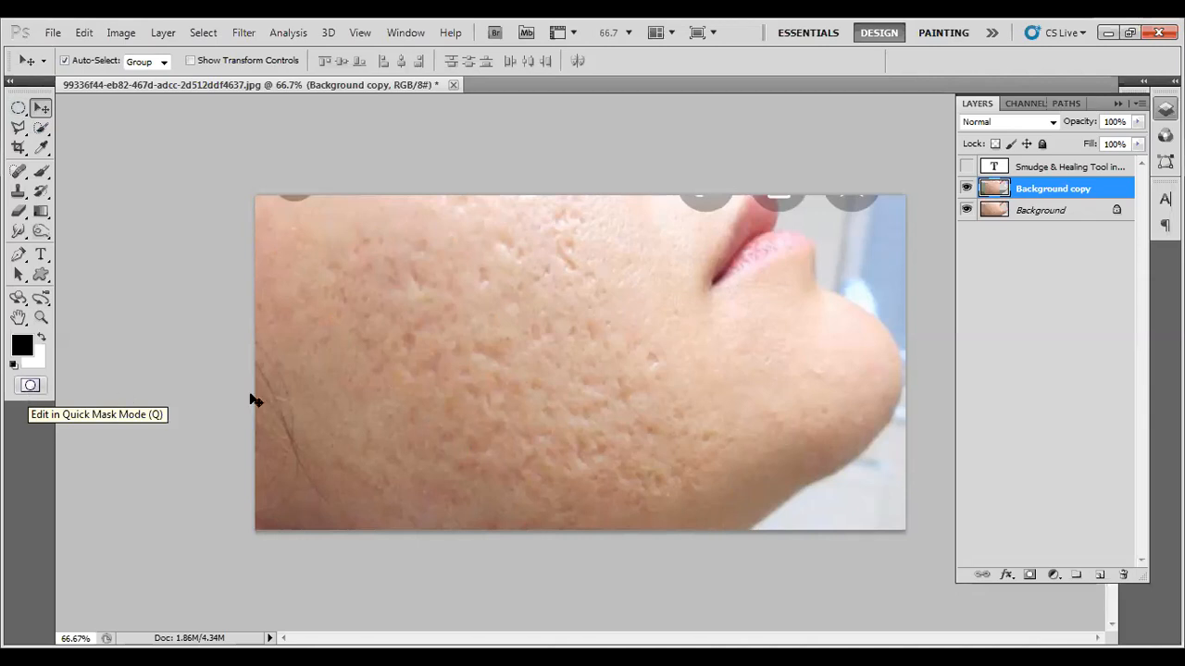
left_click(30, 386)
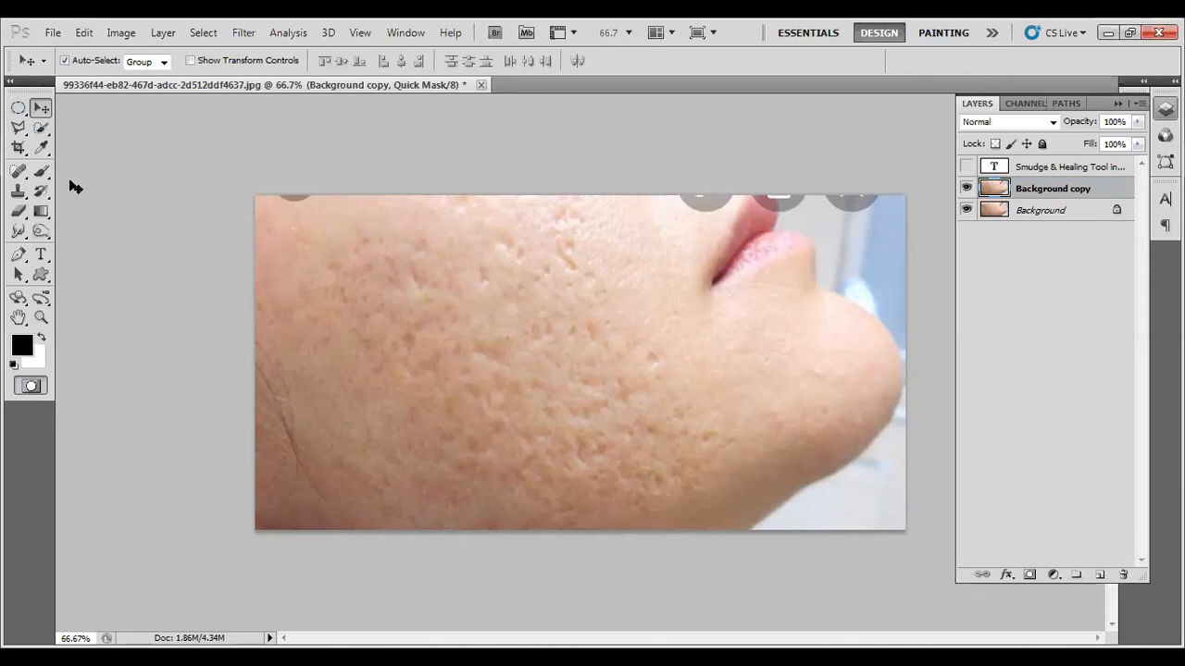
Step: Set up the Brush tool with a size of 250, 100% opacity and 50% flow
left_click(40, 172)
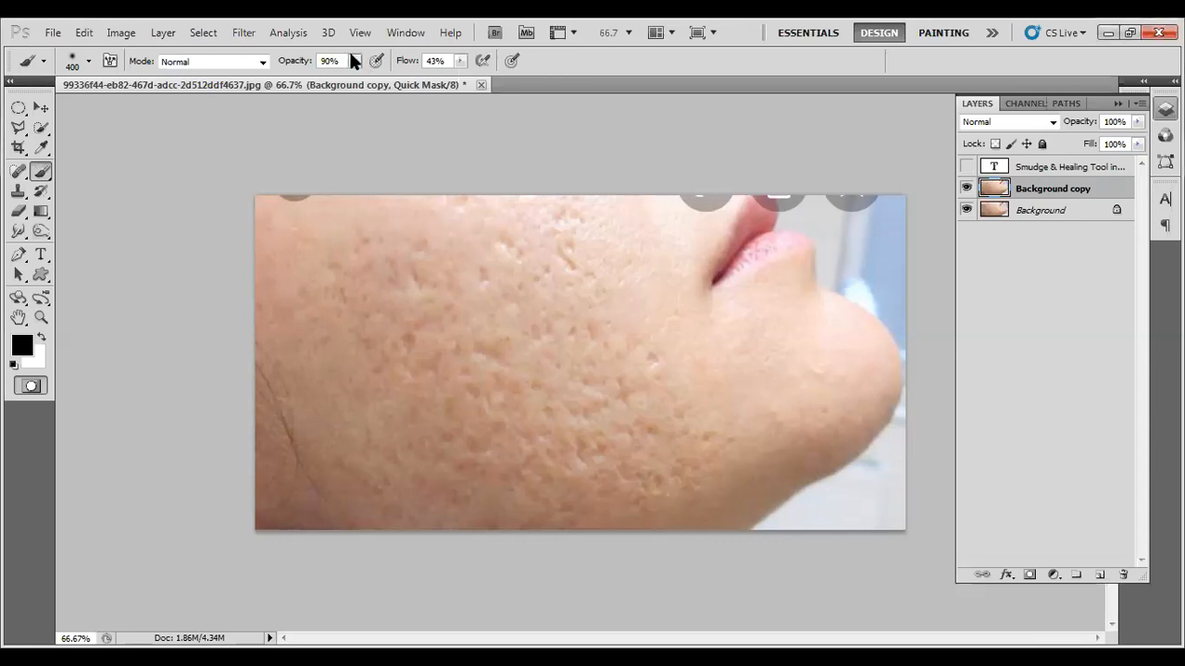
mouse_move(357, 70)
left_mouse_down()
mouse_move(577, 307)
mouse_move(412, 339)
mouse_move(551, 402)
left_mouse_up()
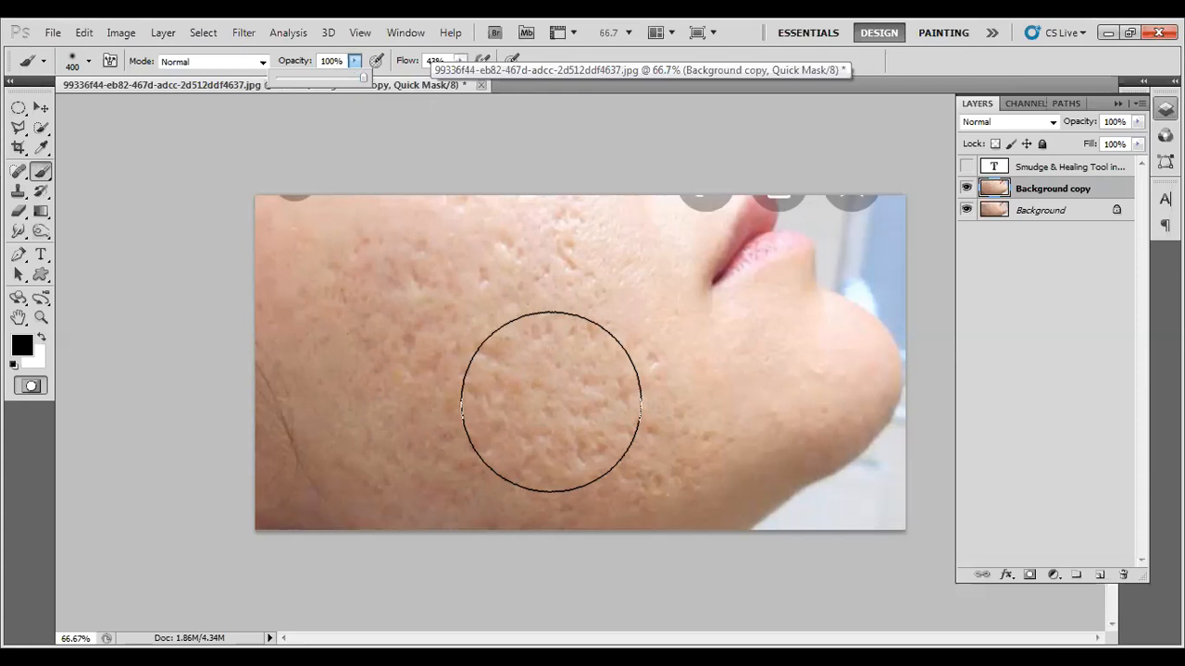
key("bracketleft")
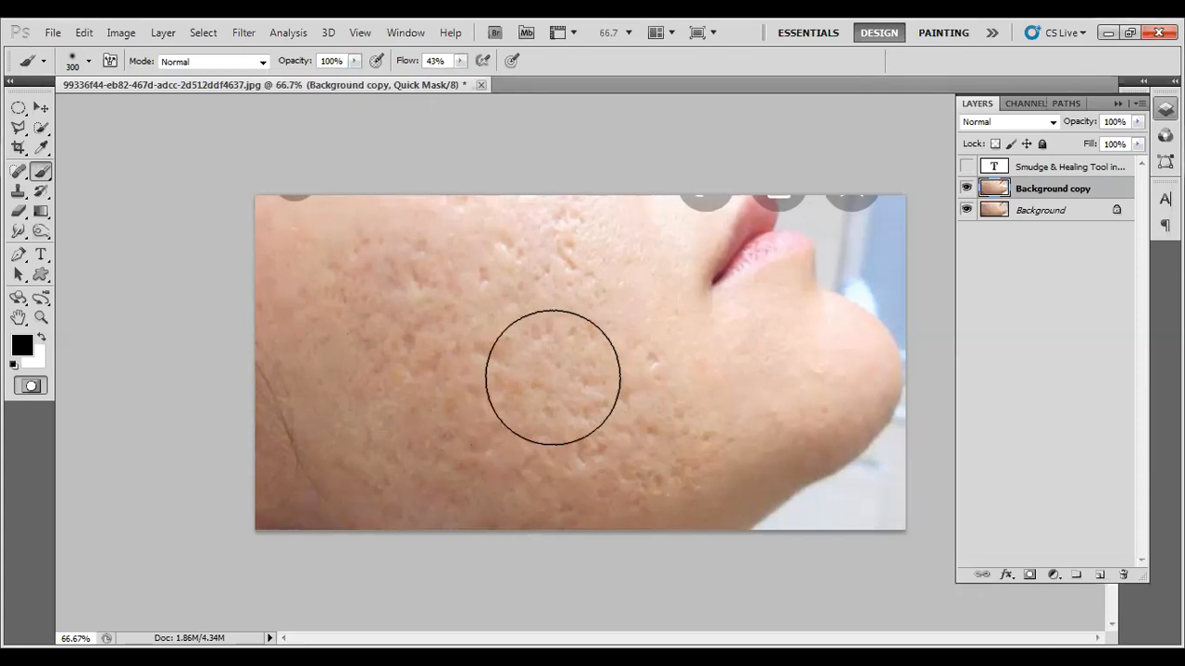
key("bracketleft")
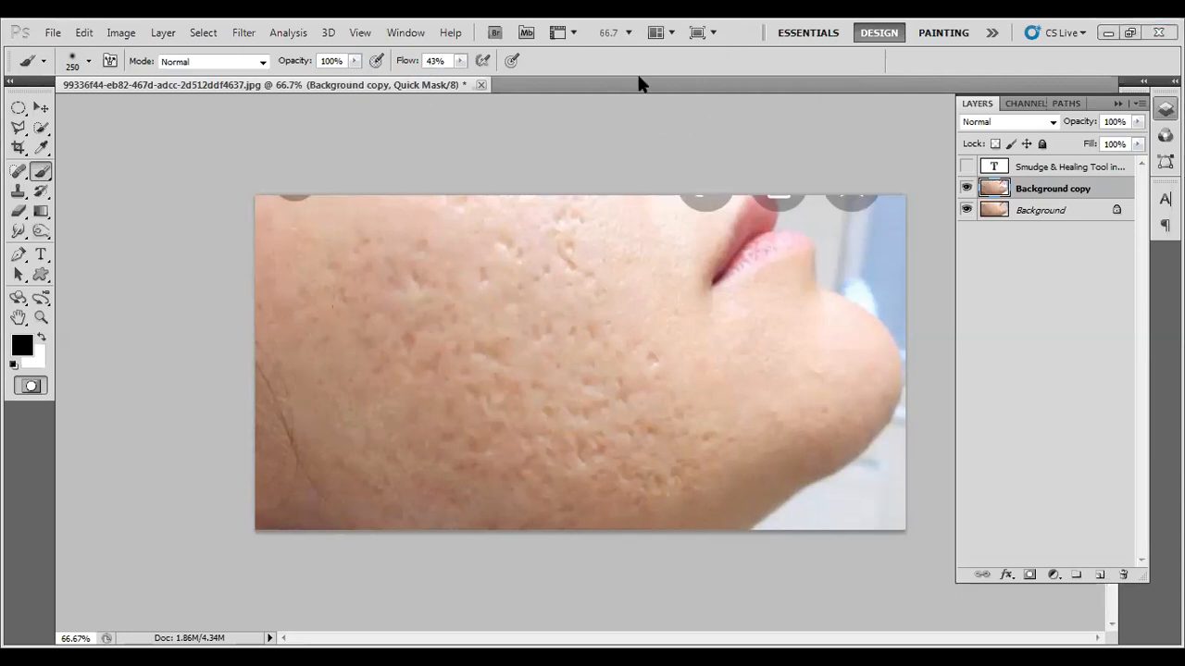
left_click(459, 61)
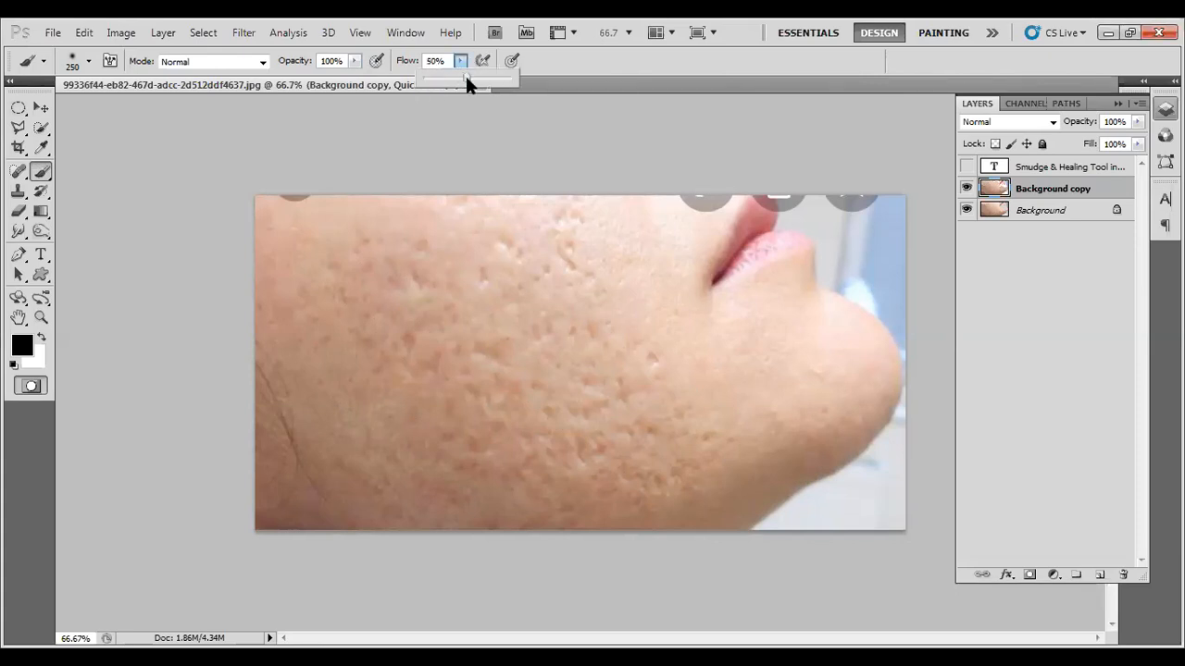
Step: Paint a mask over the scarred area of the cheek and convert it into a selection by leaving Quick Mask mode
left_click(457, 331)
mouse_move(457, 330)
left_mouse_down()
mouse_move(405, 265)
mouse_move(375, 294)
mouse_move(403, 338)
mouse_move(498, 410)
mouse_move(559, 442)
mouse_move(680, 472)
mouse_move(561, 359)
mouse_move(557, 257)
mouse_move(479, 289)
mouse_move(387, 267)
mouse_move(360, 290)
mouse_move(375, 341)
mouse_move(467, 436)
mouse_move(530, 462)
mouse_move(660, 462)
mouse_move(664, 442)
mouse_move(592, 353)
mouse_move(554, 256)
mouse_move(506, 295)
mouse_move(444, 296)
mouse_move(495, 331)
mouse_move(538, 403)
mouse_move(625, 436)
mouse_move(495, 403)
mouse_move(439, 337)
mouse_move(459, 315)
mouse_move(502, 323)
mouse_move(583, 410)
mouse_move(505, 294)
mouse_move(443, 282)
mouse_move(419, 315)
mouse_move(458, 380)
mouse_move(546, 436)
mouse_move(599, 442)
mouse_move(544, 314)
mouse_move(503, 285)
mouse_move(453, 295)
mouse_move(460, 388)
mouse_move(563, 472)
mouse_move(619, 447)
mouse_move(609, 405)
mouse_move(537, 306)
mouse_move(502, 294)
mouse_move(468, 303)
mouse_move(474, 350)
mouse_move(518, 373)
mouse_move(527, 307)
mouse_move(453, 383)
mouse_move(538, 378)
mouse_move(402, 306)
mouse_move(481, 423)
mouse_move(505, 301)
left_mouse_up()
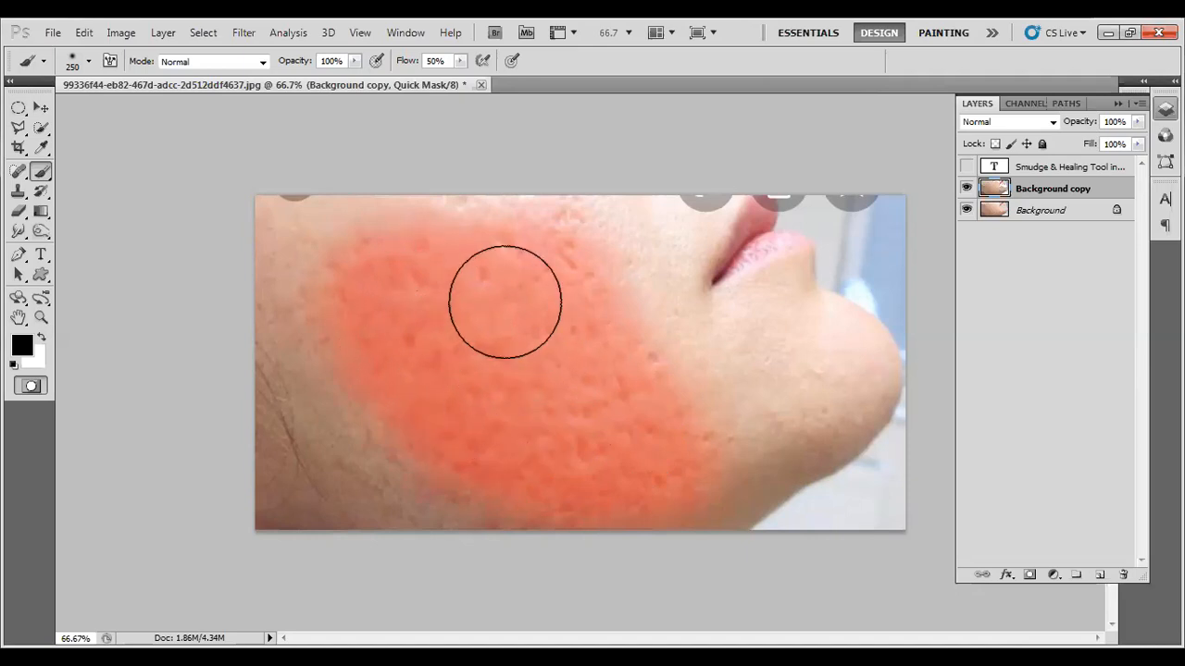
left_click(29, 386)
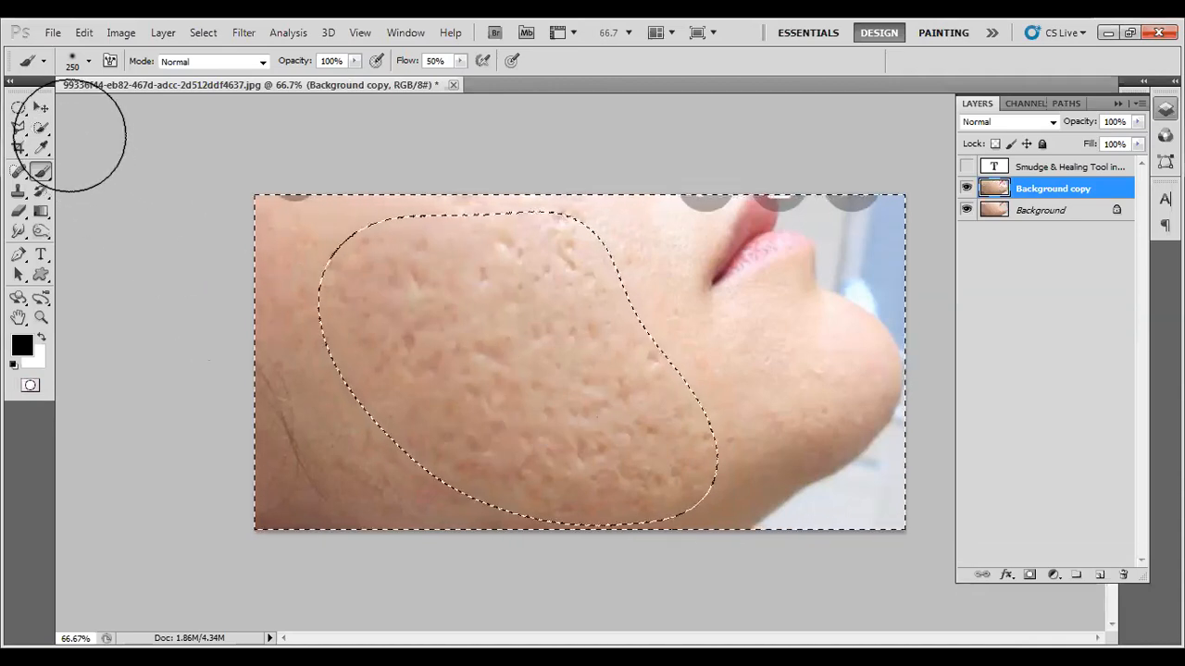
left_click(43, 107)
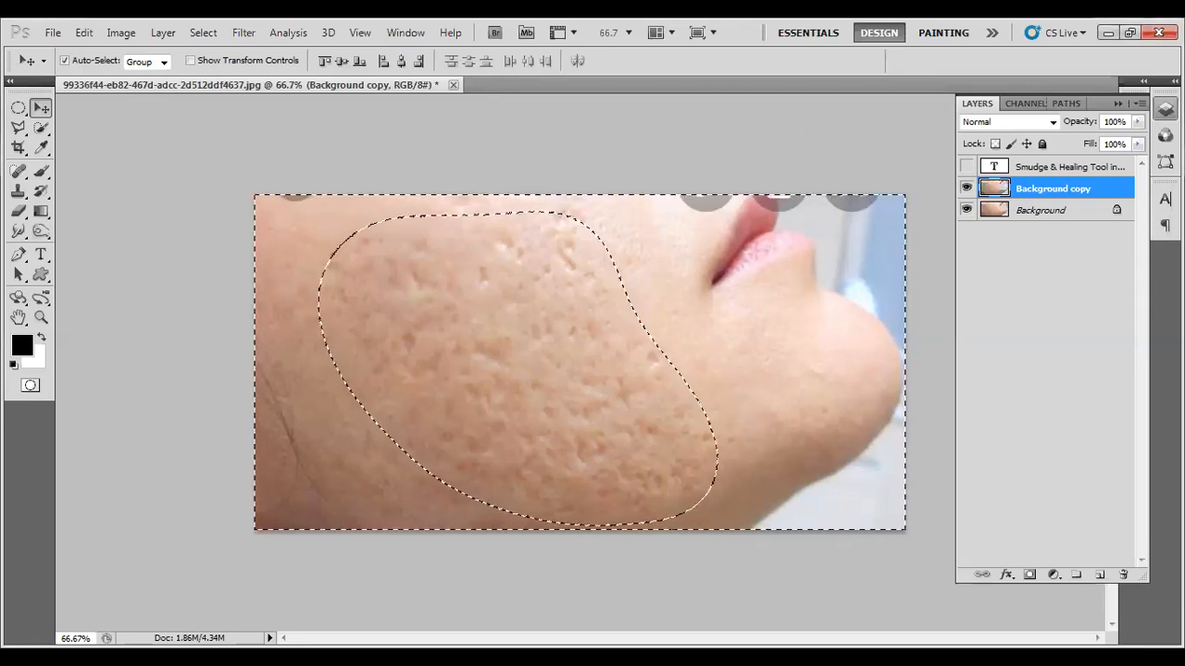
key("ctrl+d")
right_click(725, 303)
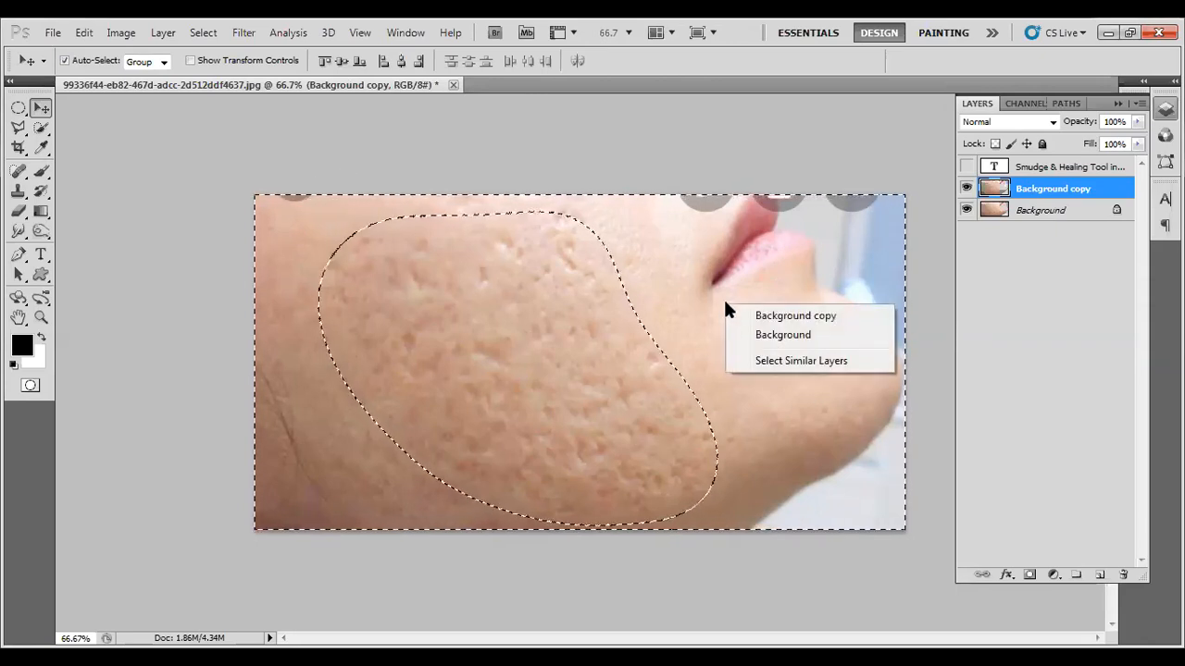
left_click(618, 63)
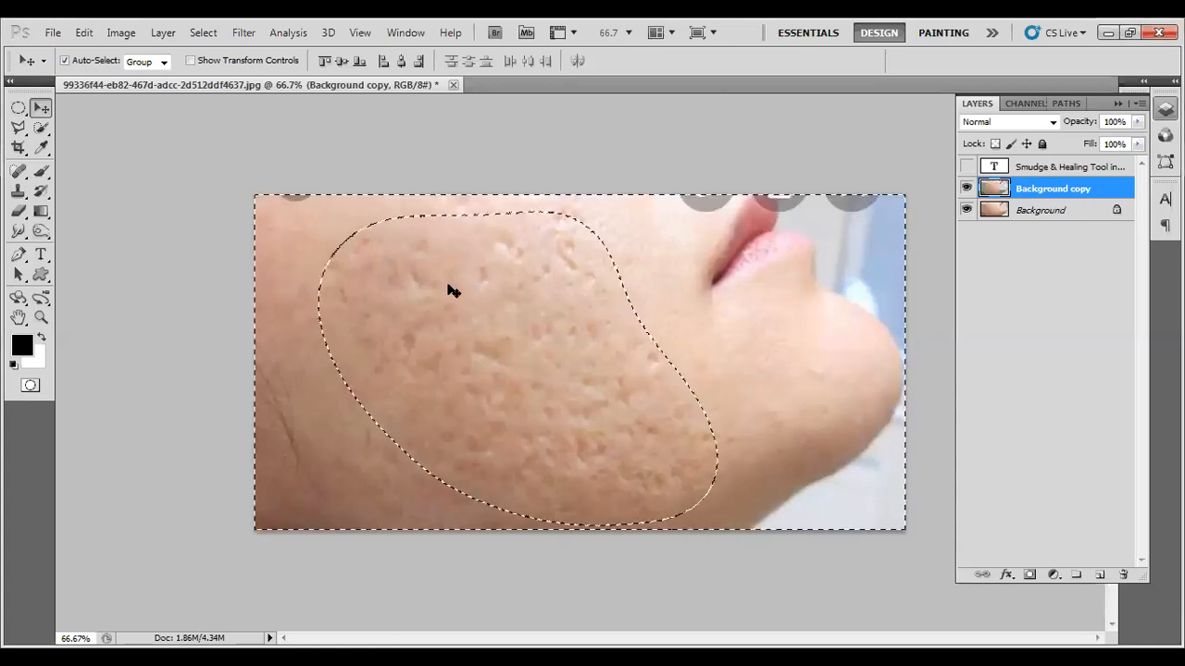
Step: Invert the selection so that only the scarred cheek area is selected
left_click(203, 32)
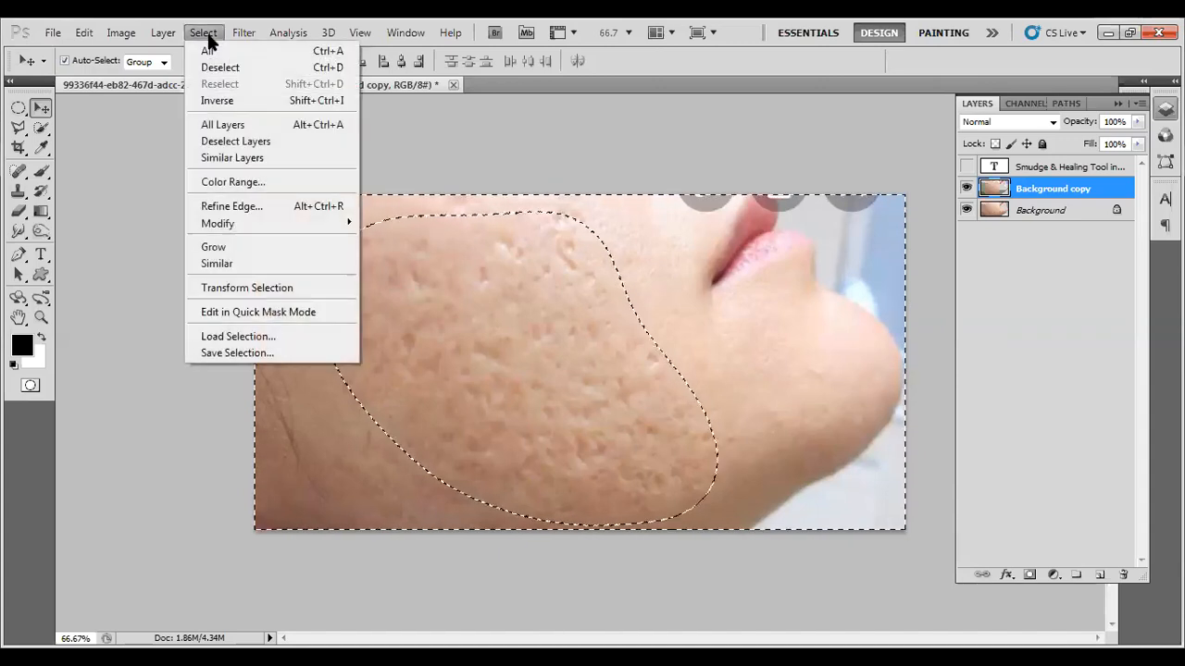
left_click(218, 100)
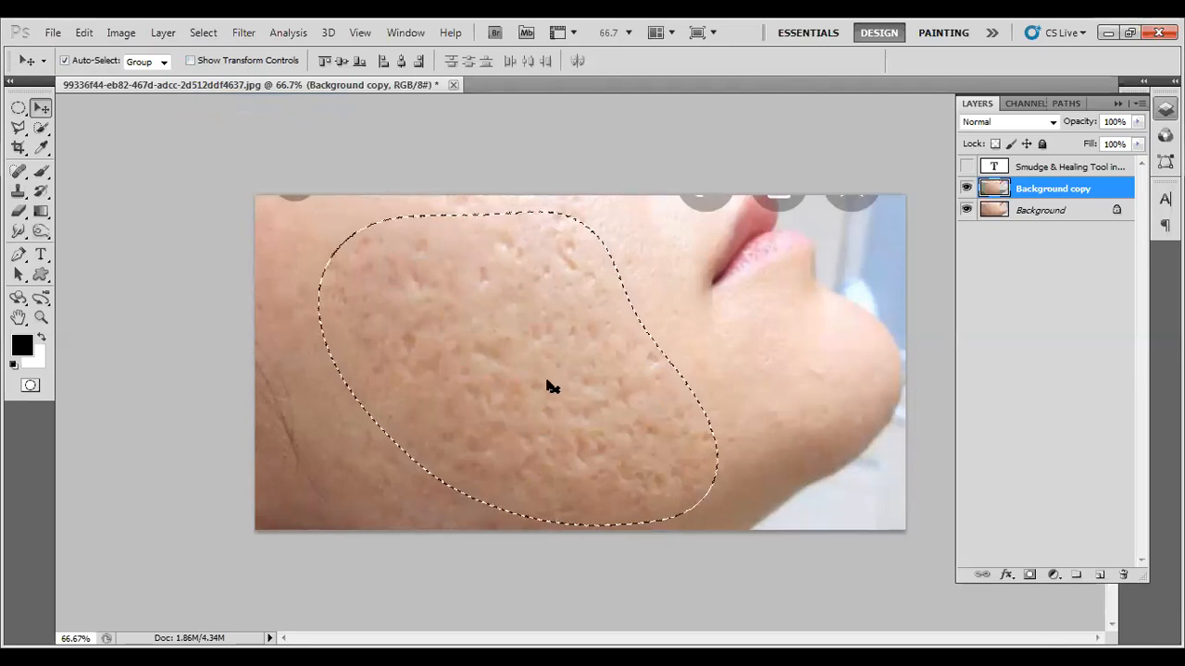
left_click(212, 31)
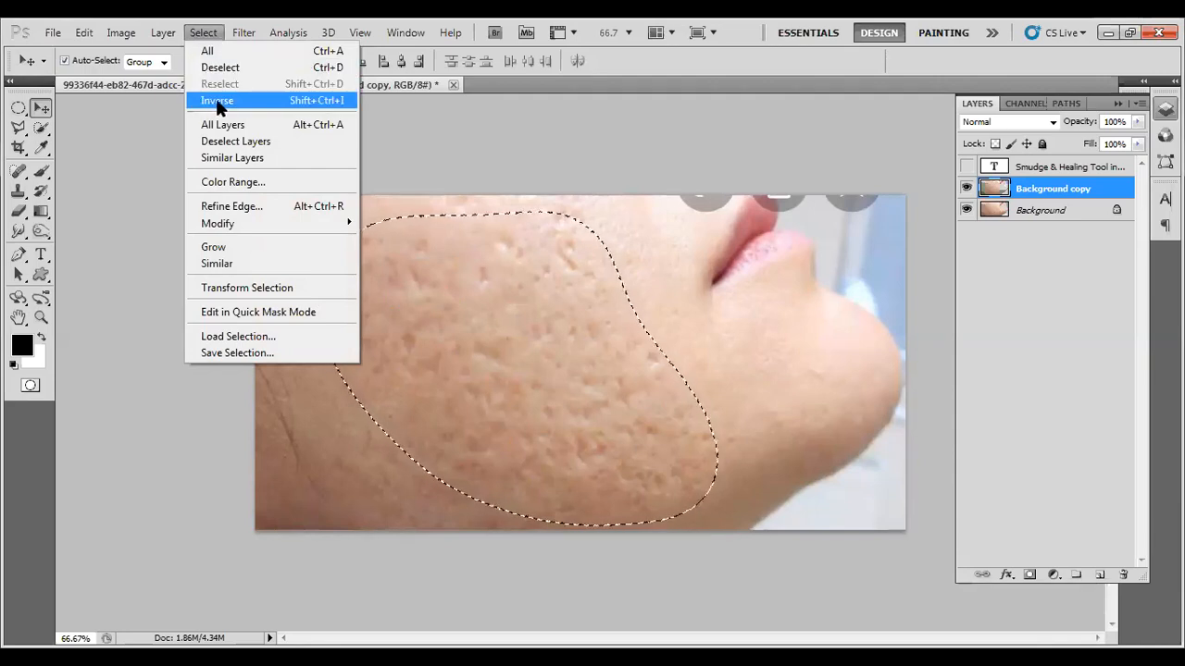
left_click(884, 116)
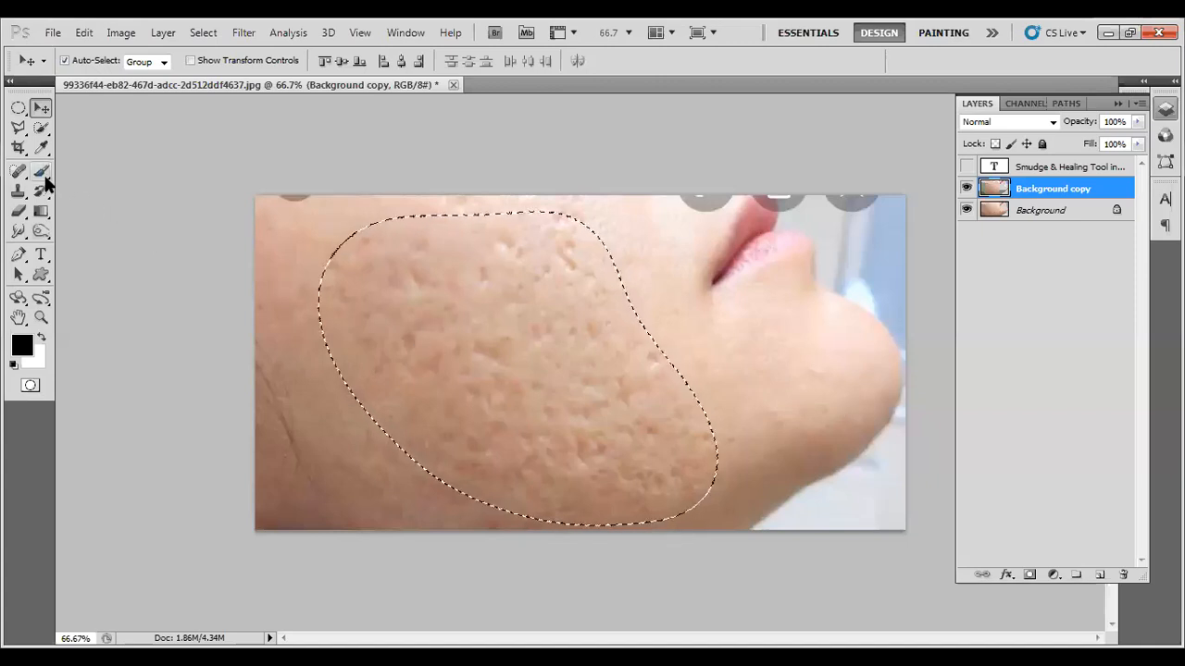
left_click(16, 233)
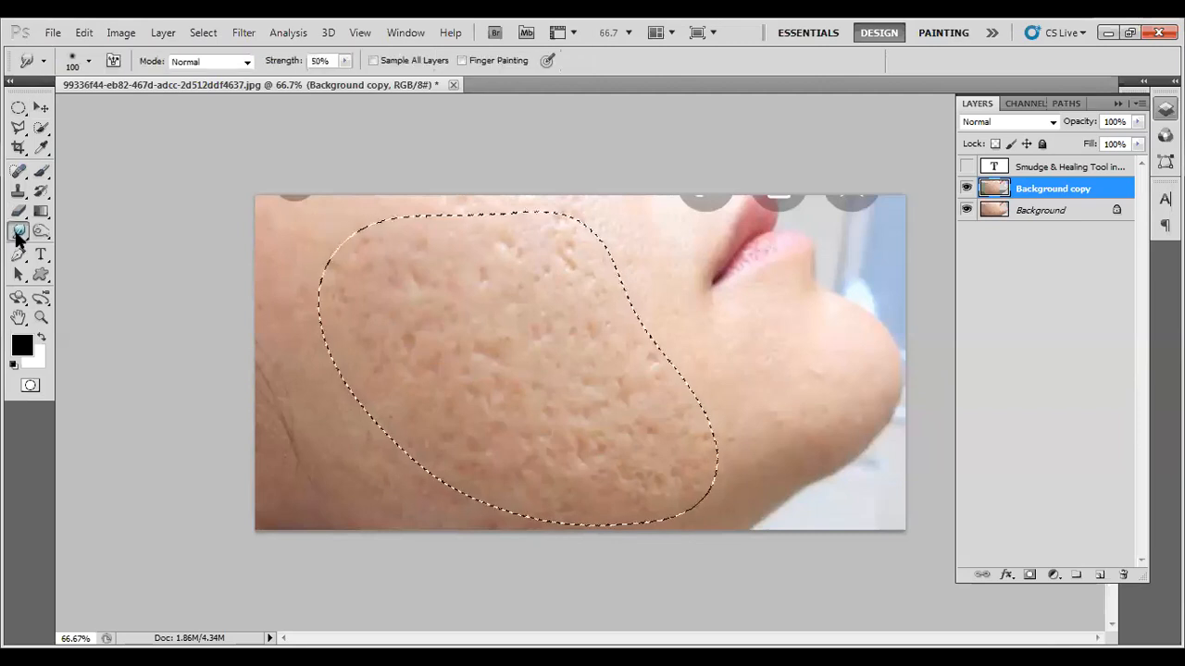
right_click(16, 233)
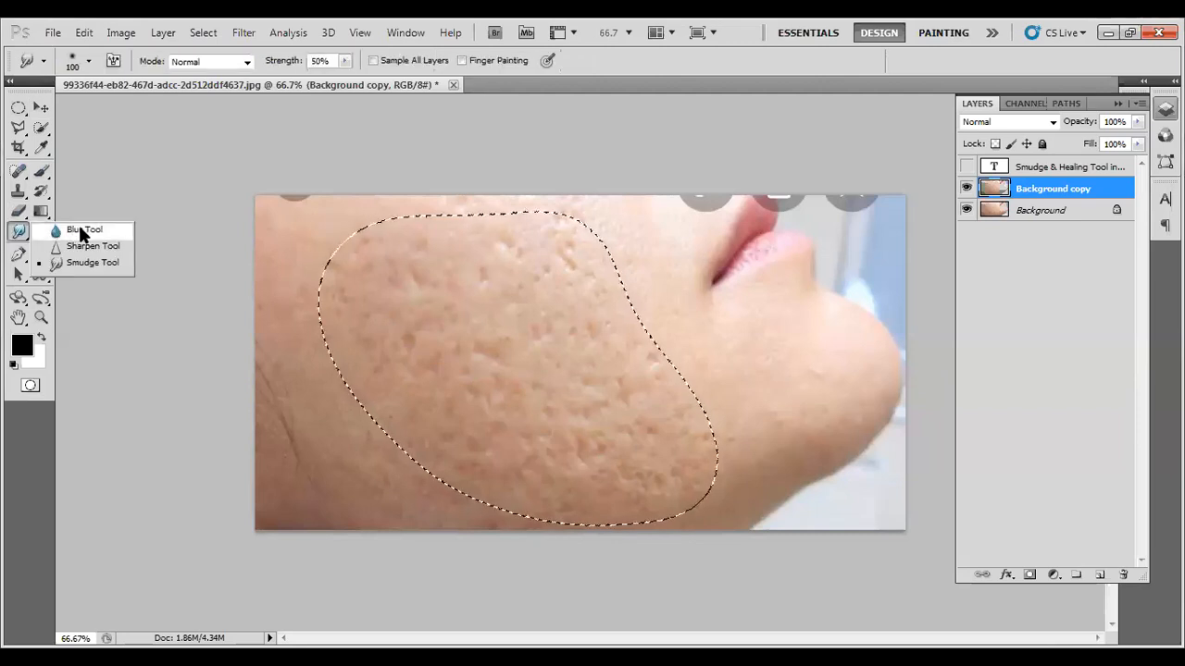
left_click(81, 230)
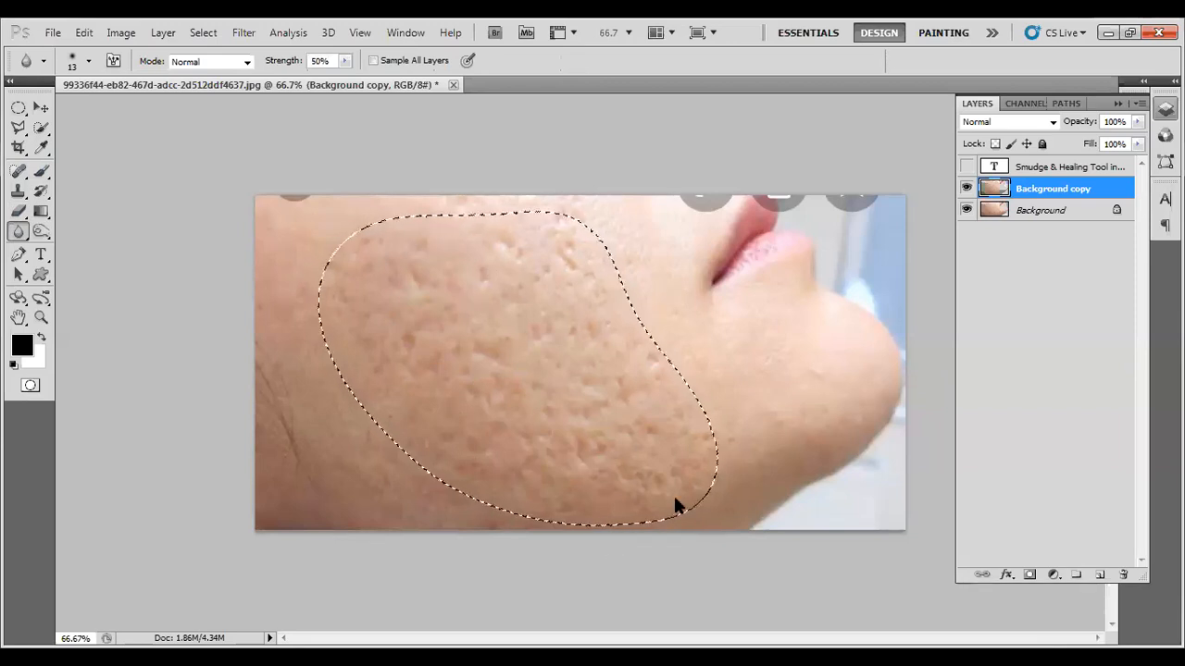
key("ctrl+d")
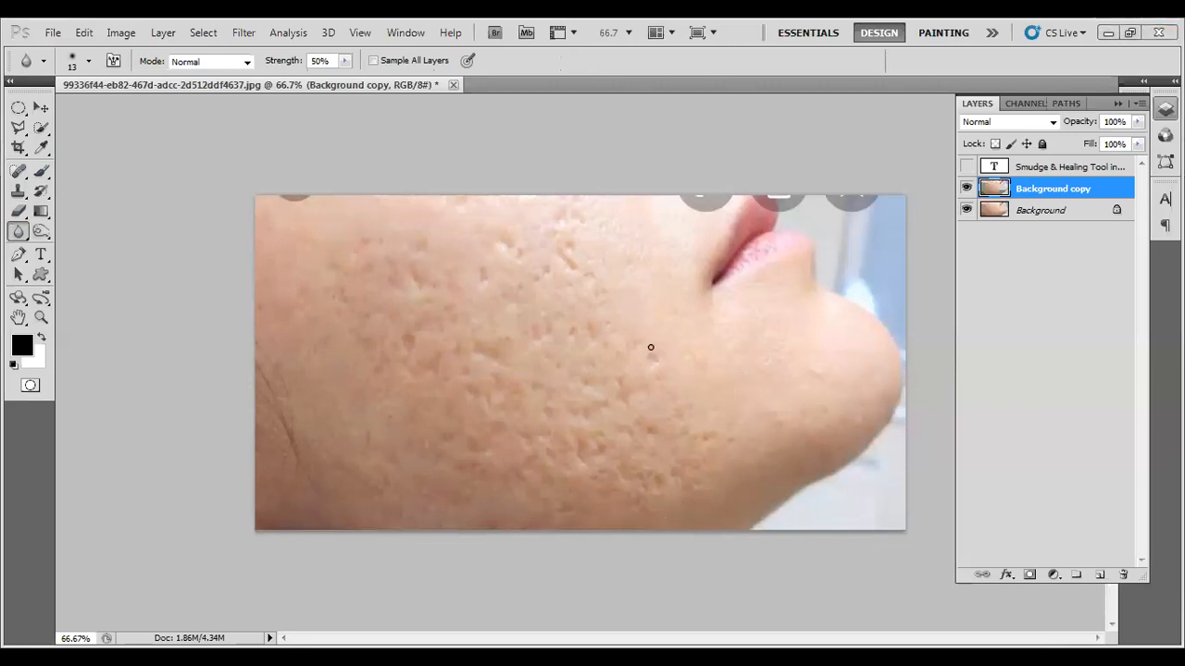
key("ctrl+z")
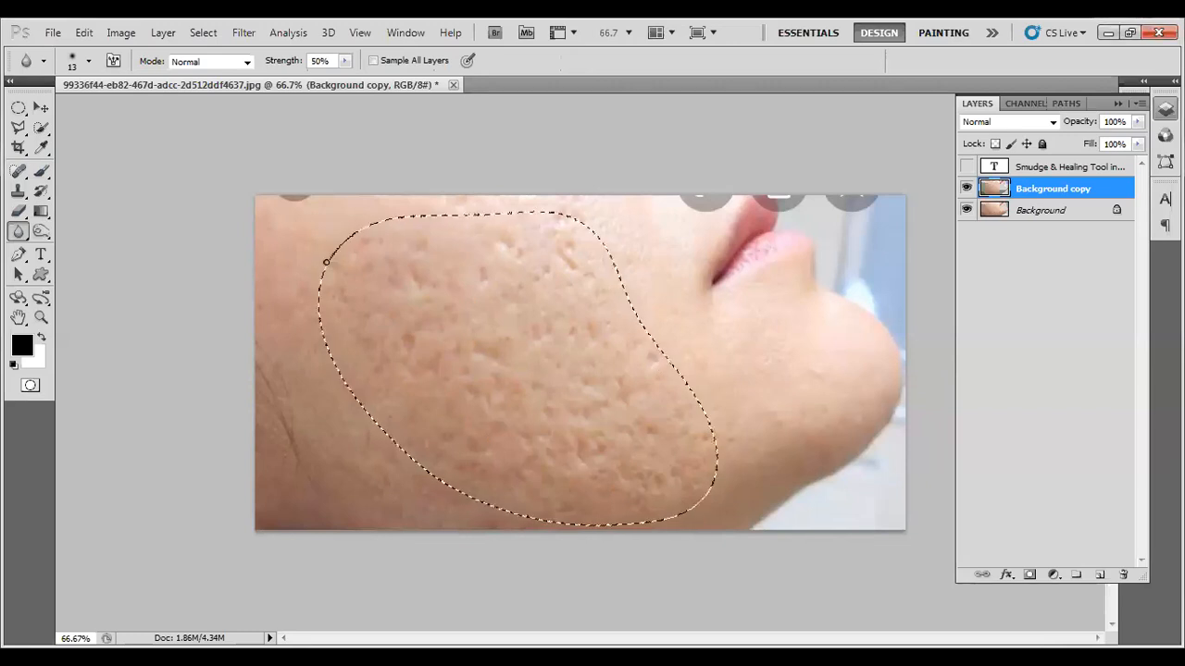
Step: Switch to the Smudge tool and set its strength to 75%
left_click(16, 235)
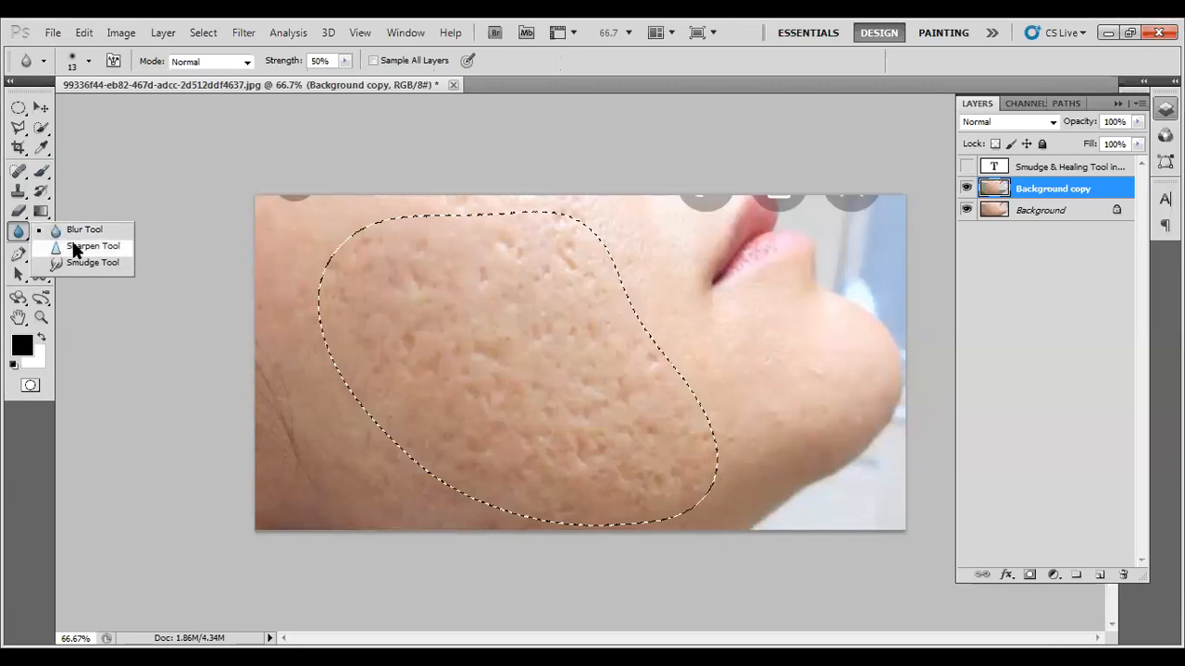
left_click(84, 263)
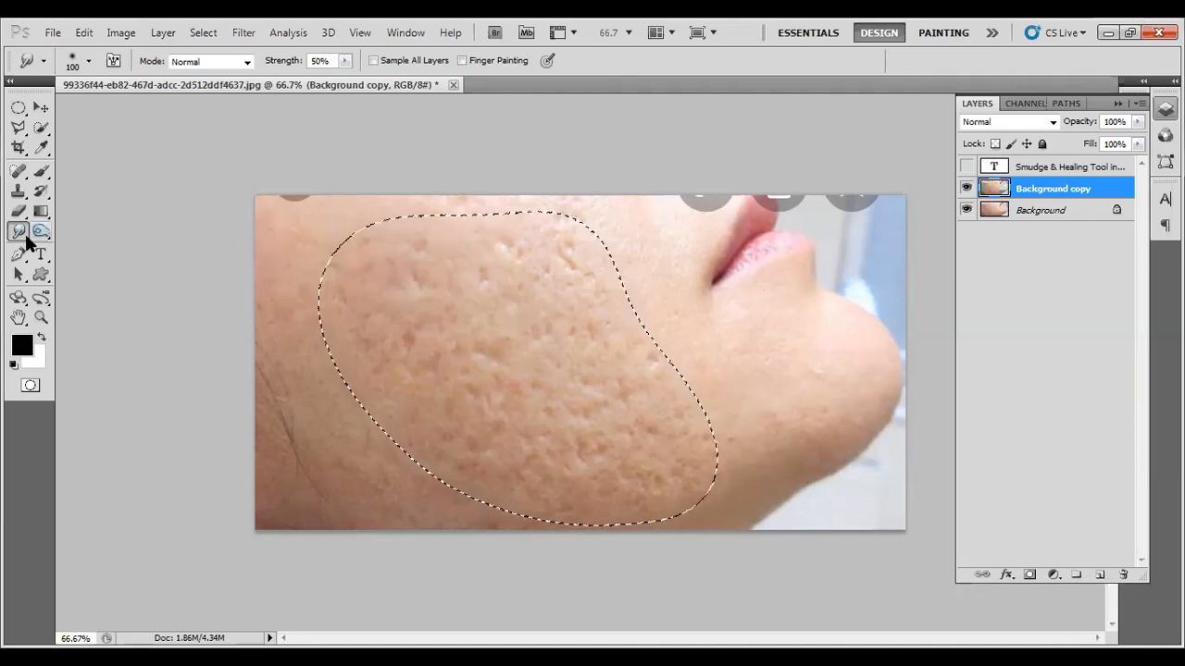
left_click(345, 60)
left_click_drag(347, 81, 366, 75)
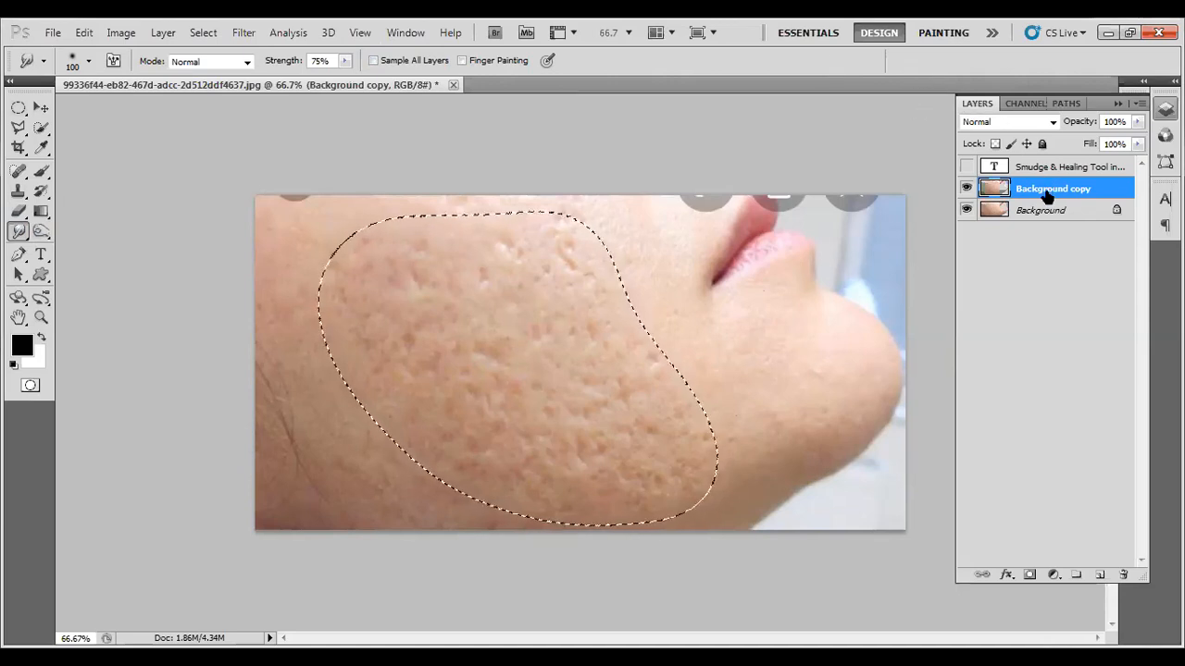
Step: Try hard and soft round brush presets for the Smudge tool, ending on the soft 100 px brush with 0% hardness
key("ctrl+d")
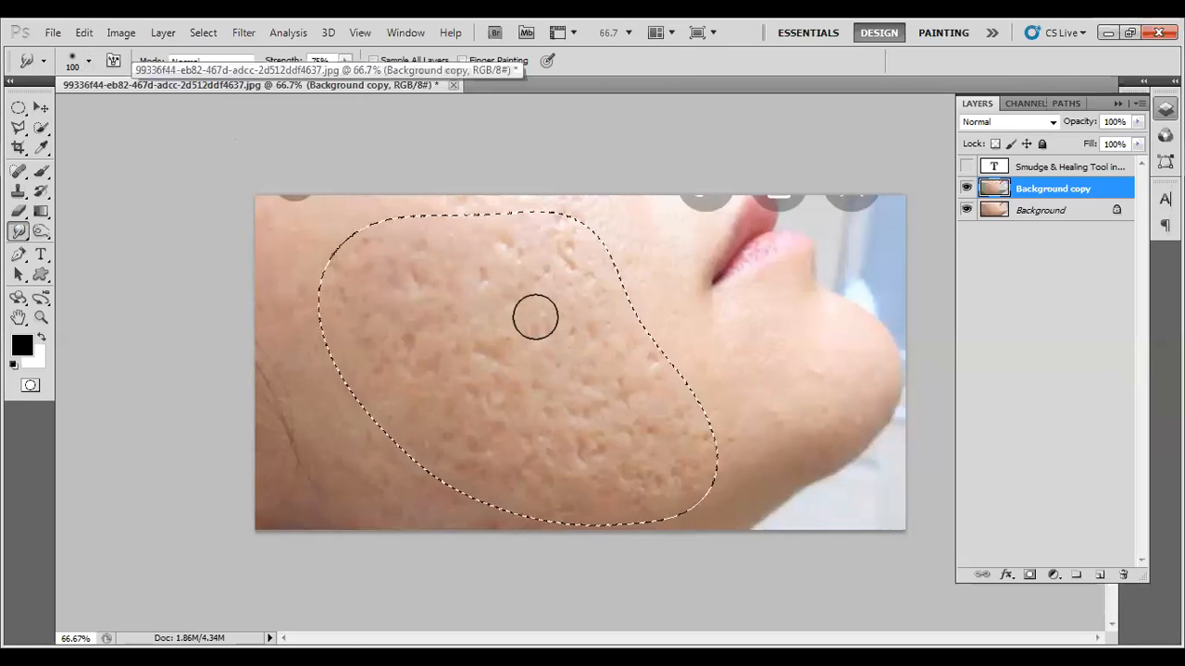
left_click(89, 62)
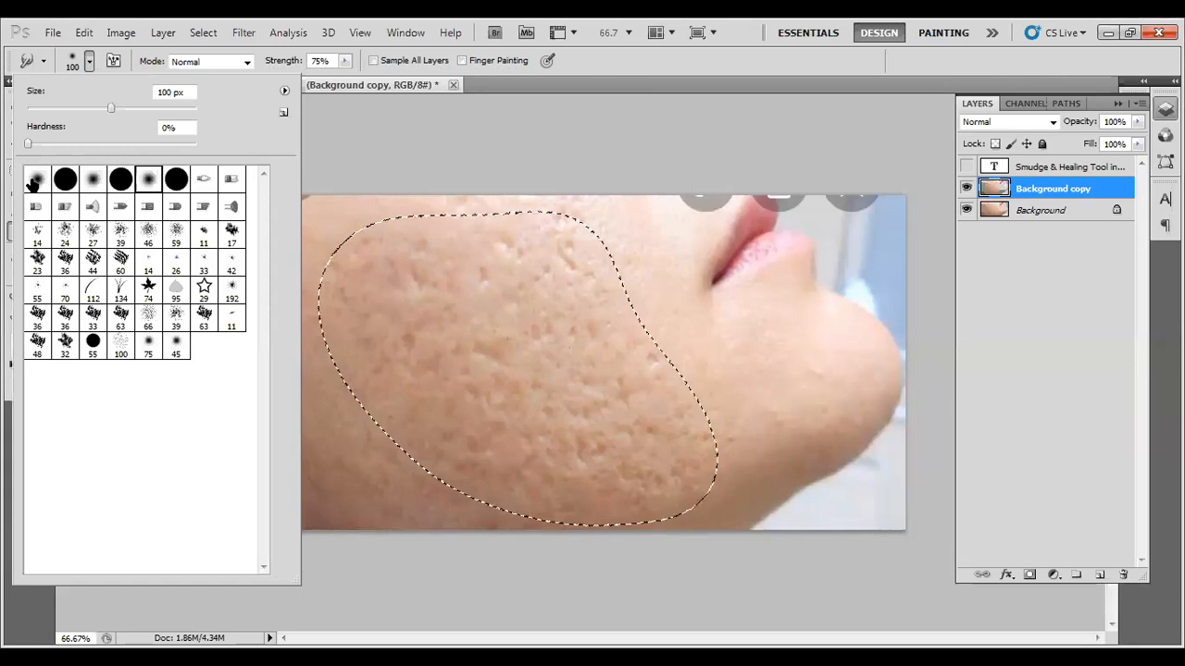
left_click(65, 178)
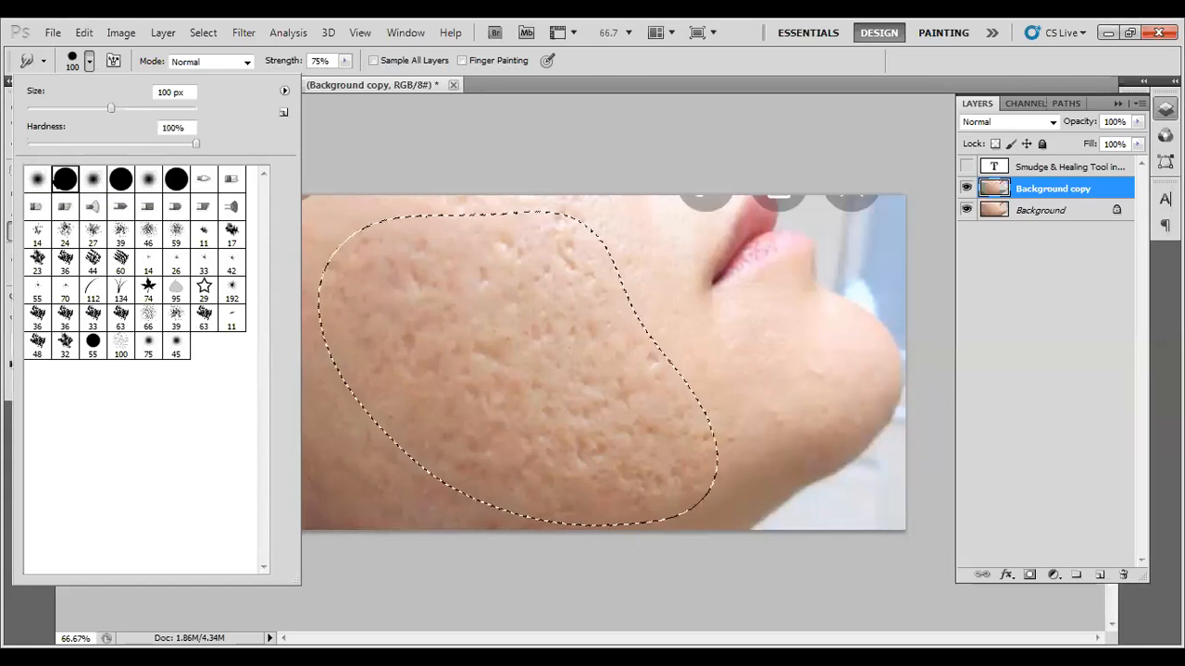
left_click(90, 185)
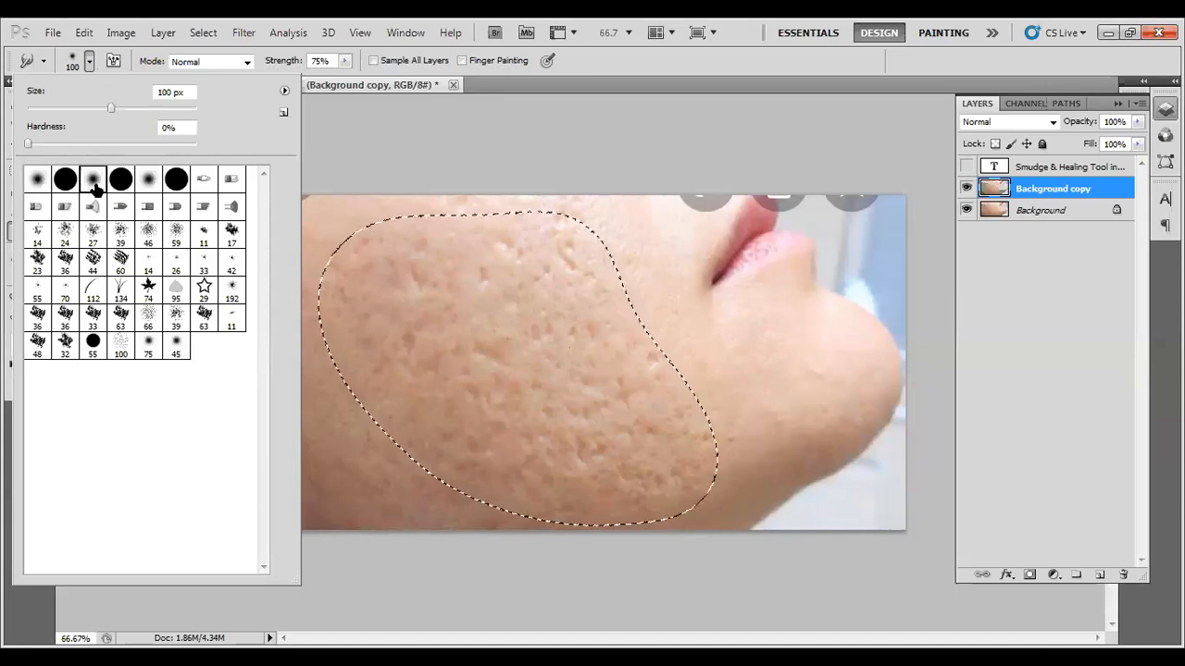
left_click(120, 178)
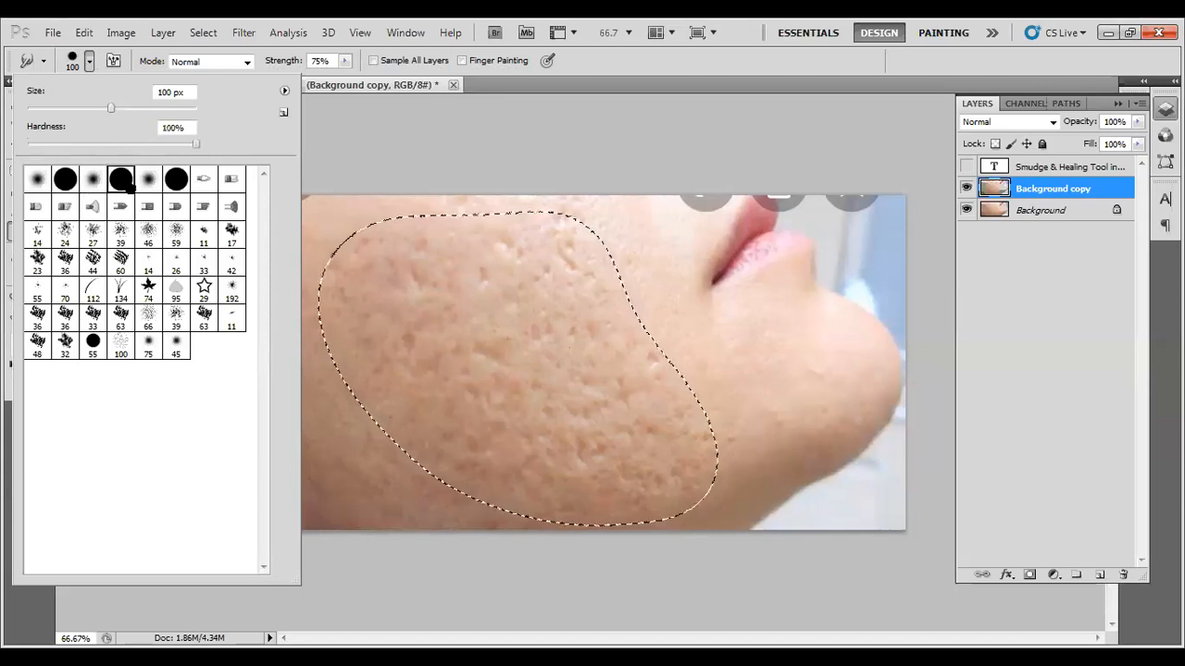
left_click(148, 179)
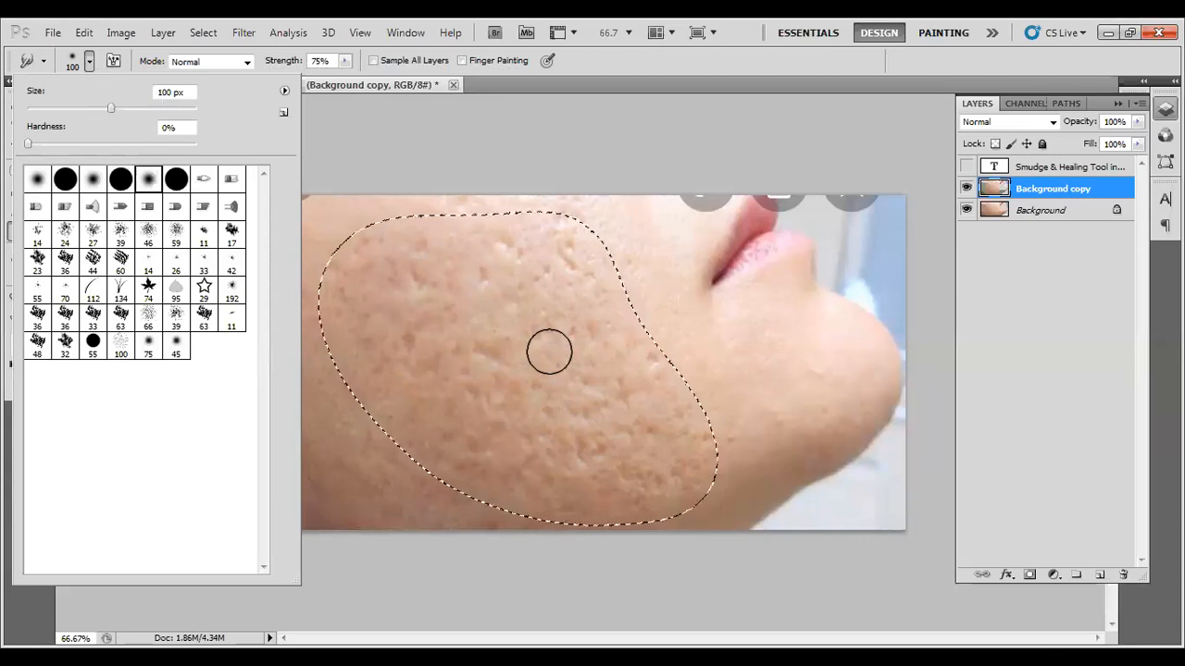
left_click(87, 58)
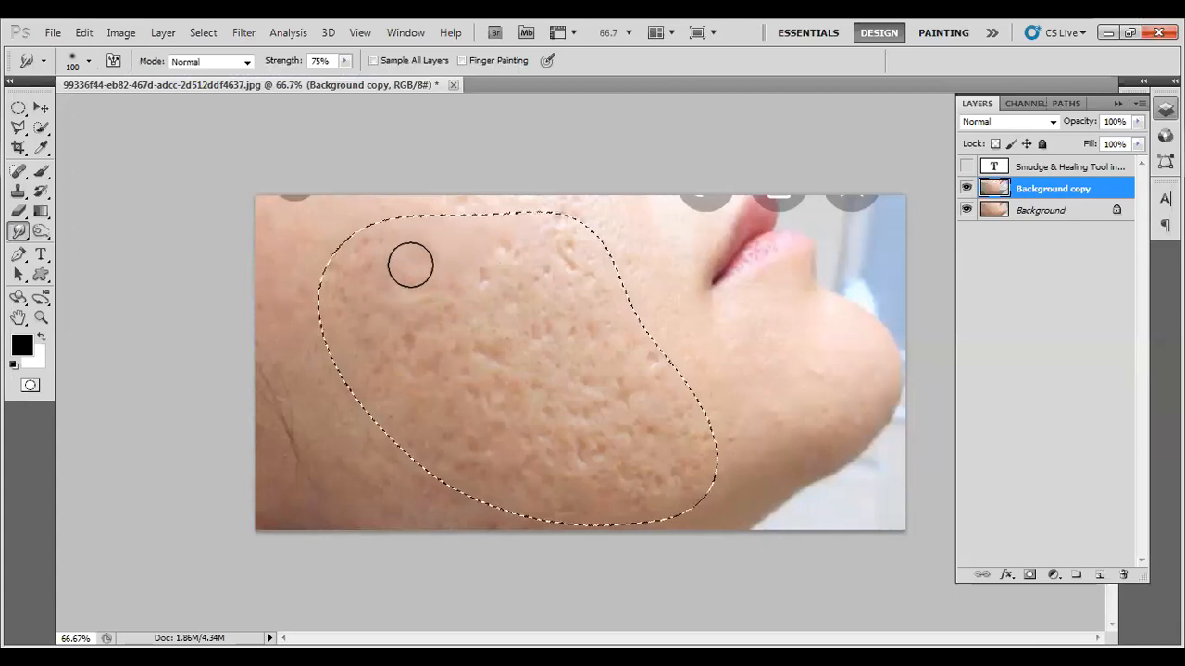
Step: Smudge over the scars inside the cheek selection, trying a strength of 32% and returning it to 75%
mouse_move(386, 251)
left_mouse_down()
mouse_move(348, 268)
mouse_move(363, 301)
mouse_move(341, 301)
mouse_move(398, 352)
left_mouse_up()
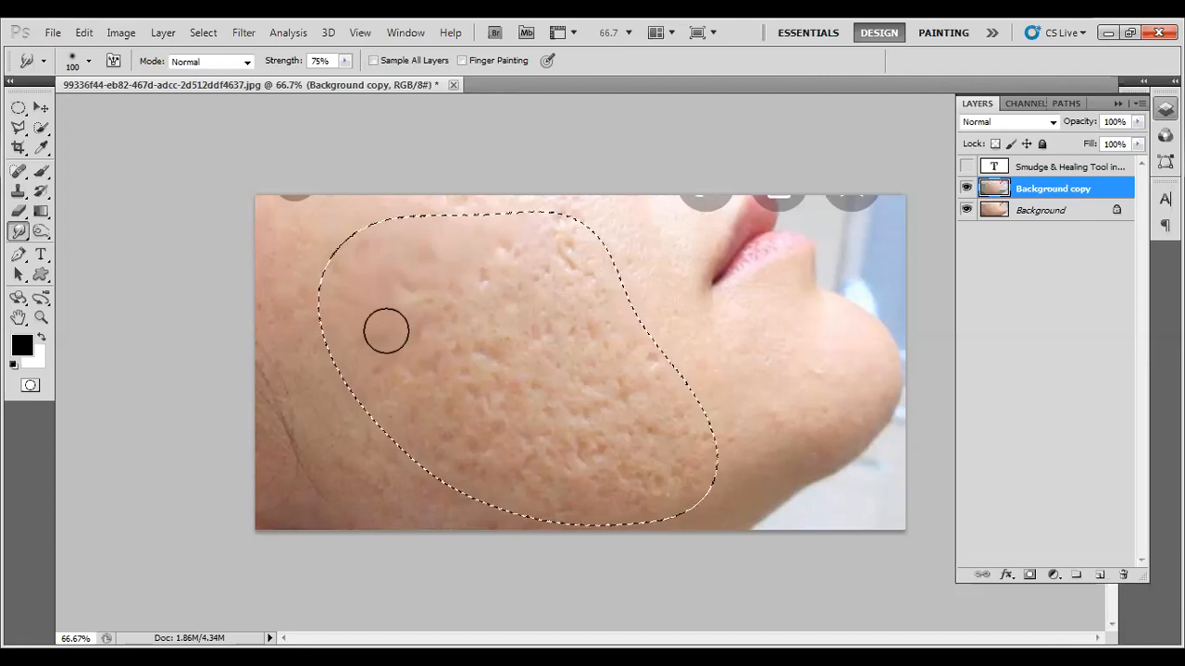
left_click_drag(345, 61, 340, 83)
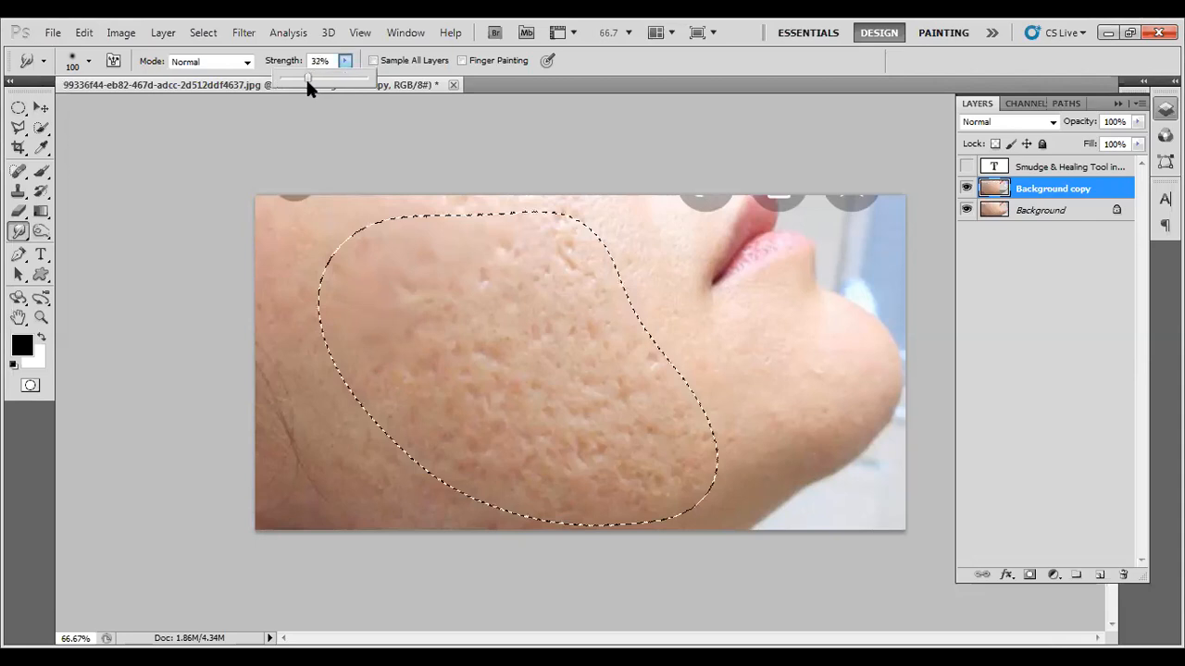
key("Escape")
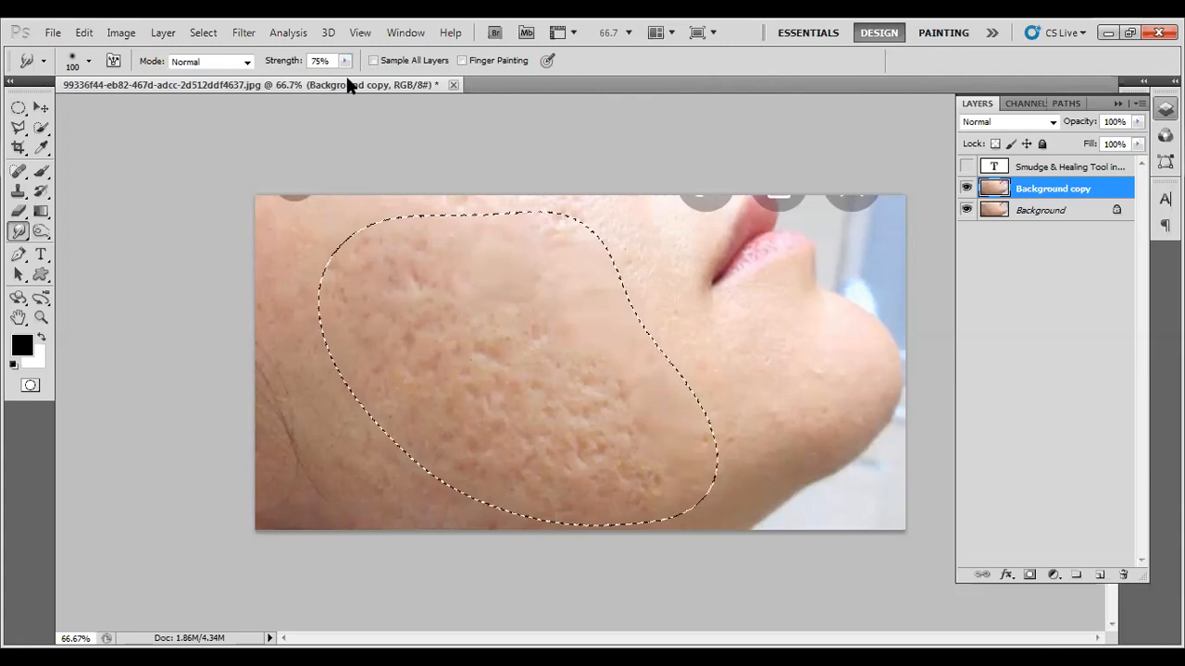
Step: Set the Smudge strength to 25%, smudge over the remaining scars inside the cheek selection, and clear the selection
left_click_drag(343, 59, 298, 79)
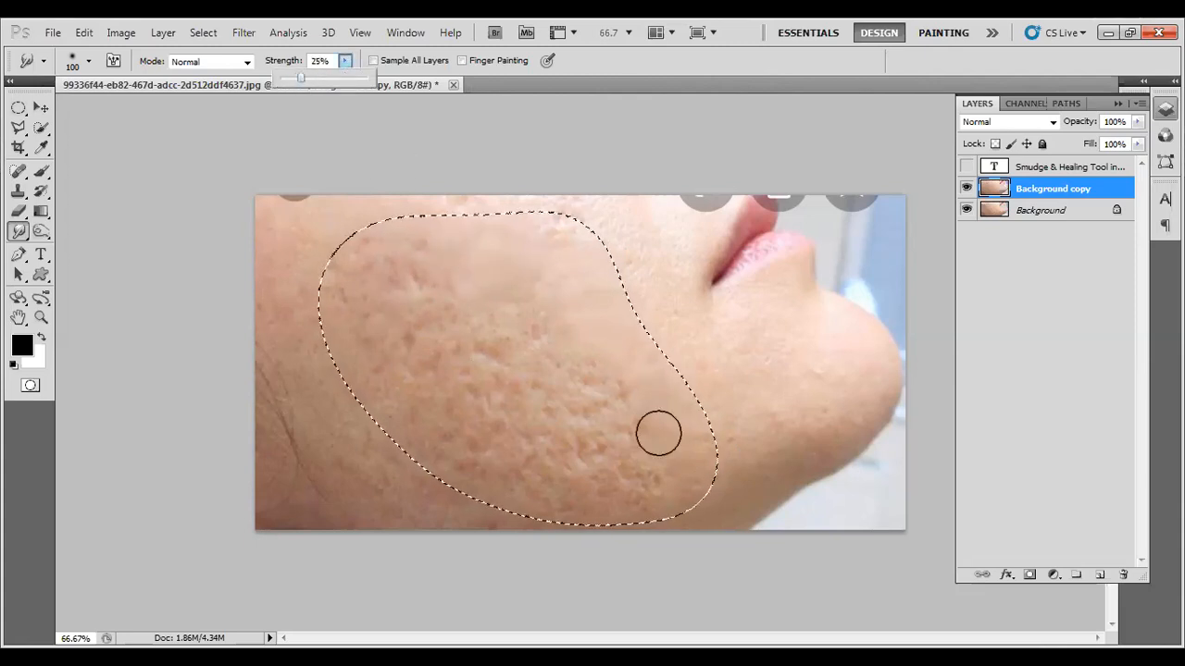
mouse_move(667, 477)
left_mouse_down()
mouse_move(642, 490)
mouse_move(636, 512)
mouse_move(571, 474)
mouse_move(623, 498)
mouse_move(590, 479)
mouse_move(628, 487)
mouse_move(596, 459)
mouse_move(678, 475)
mouse_move(610, 447)
mouse_move(656, 445)
mouse_move(619, 436)
mouse_move(646, 398)
mouse_move(545, 395)
mouse_move(555, 401)
mouse_move(594, 400)
mouse_move(577, 369)
mouse_move(555, 349)
left_mouse_up()
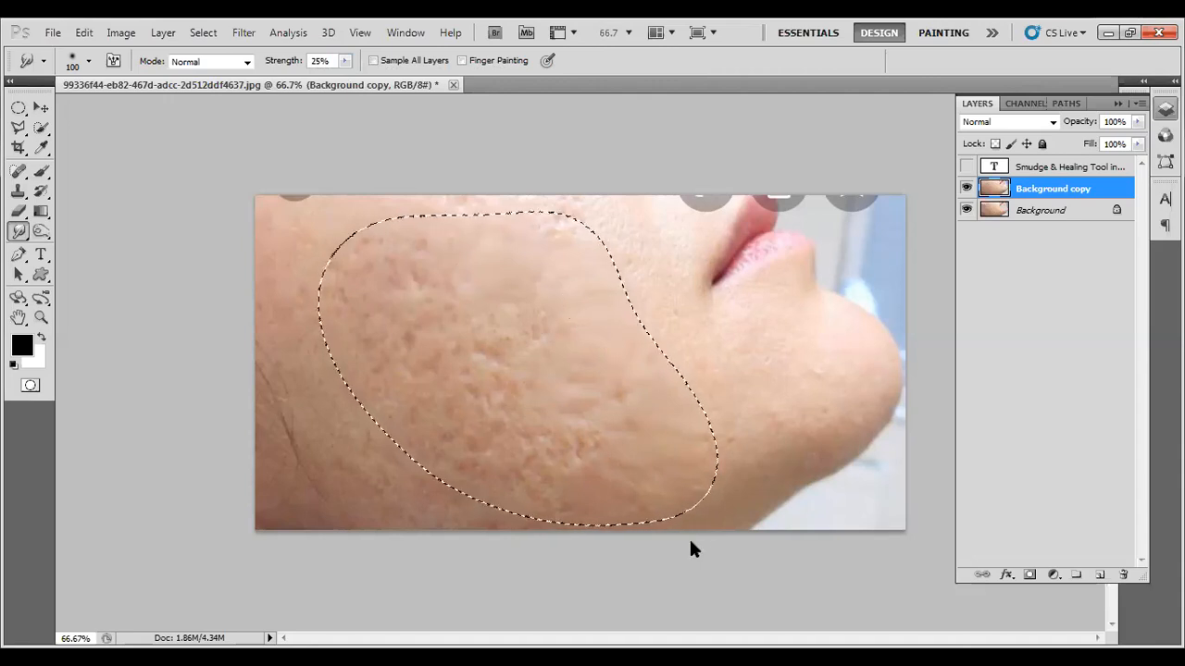
key("ctrl+d")
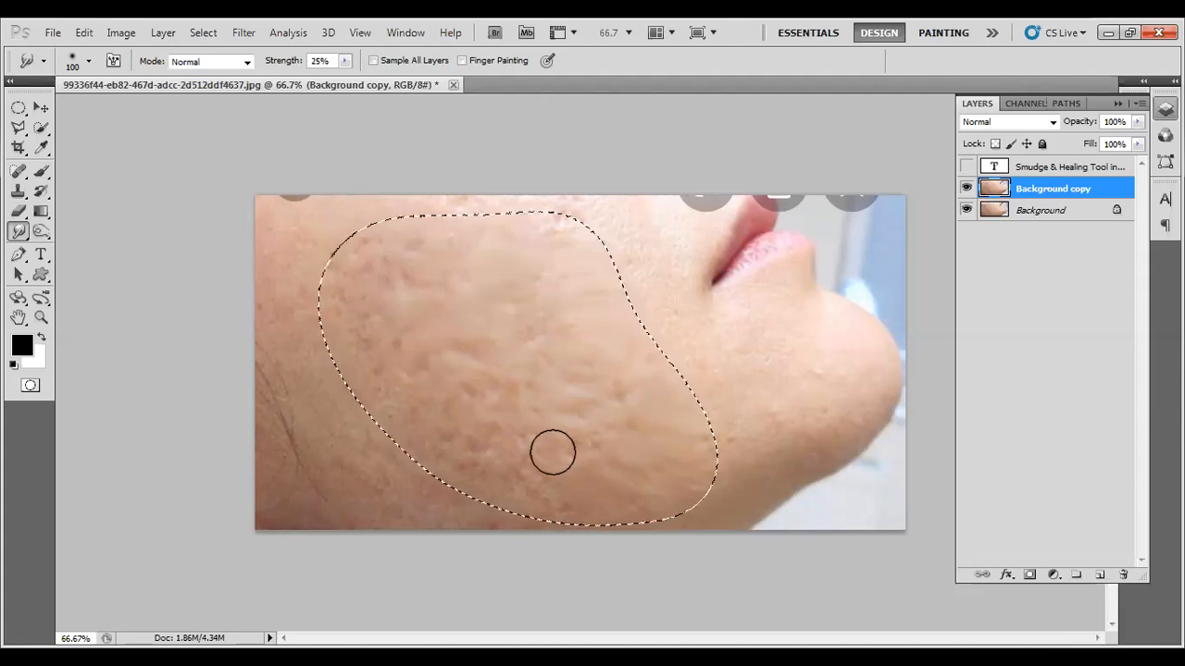
Step: Duplicate the Background layer, place the copy above the smudged layer, and toggle its visibility to compare the cheek before and after
key("ctrl+minus")
key("ctrl+minus")
key("ctrl+minus")
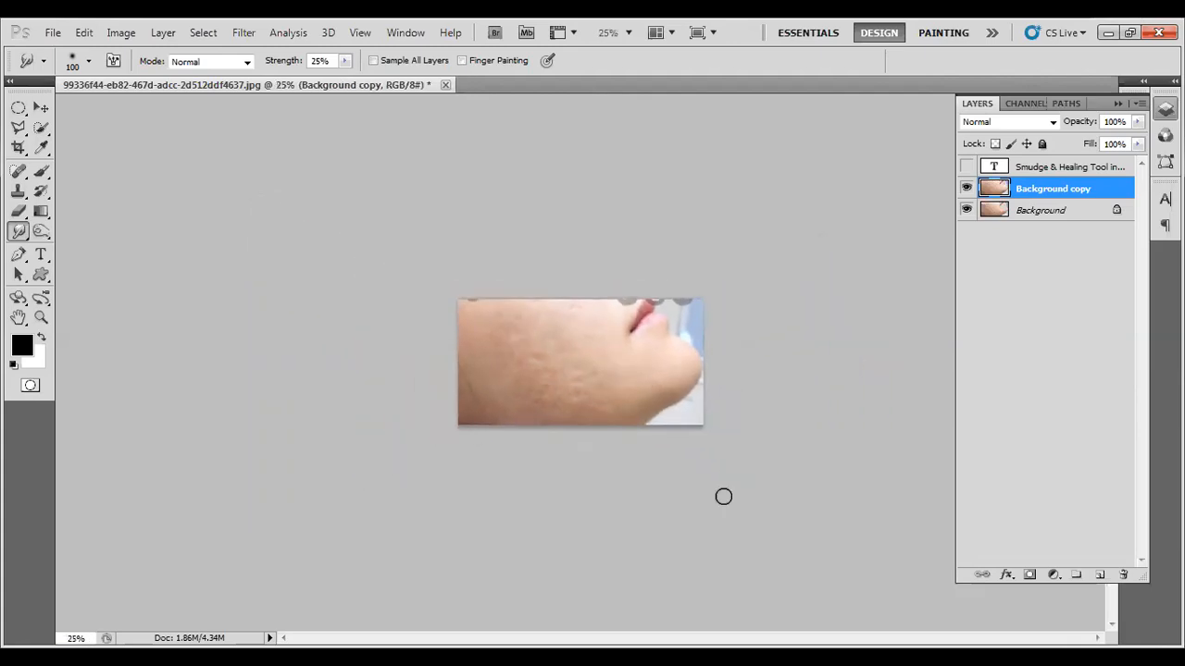
key("ctrl+minus")
key("ctrl+plus")
key("ctrl+plus")
key("ctrl+plus")
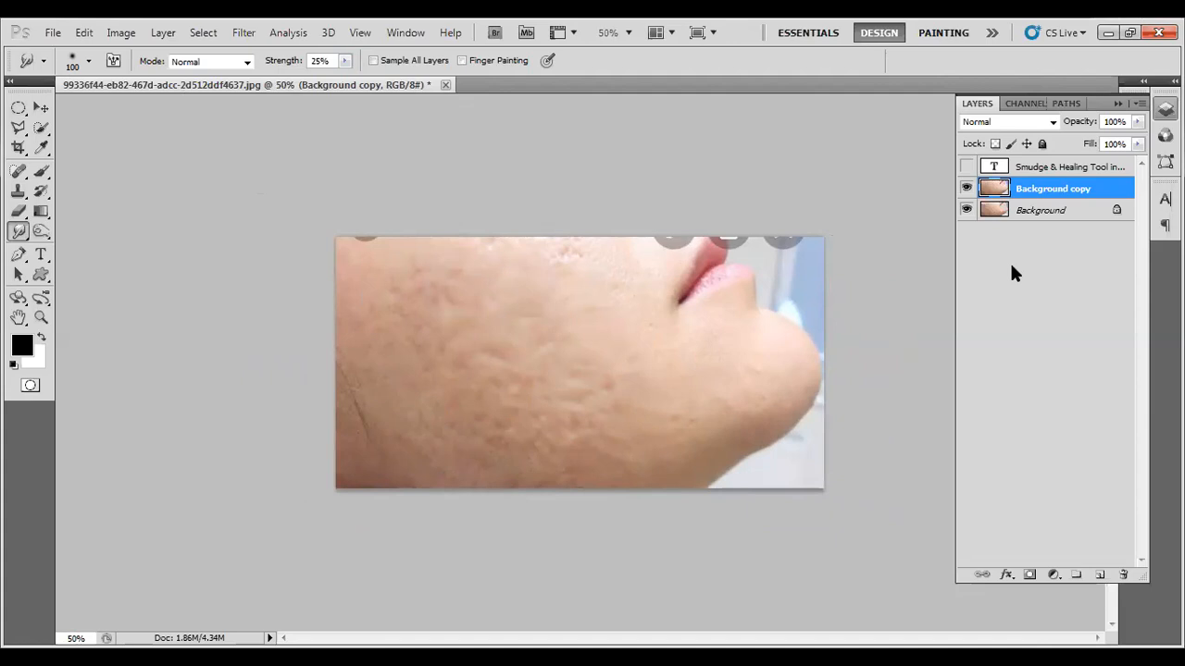
left_click(1063, 211)
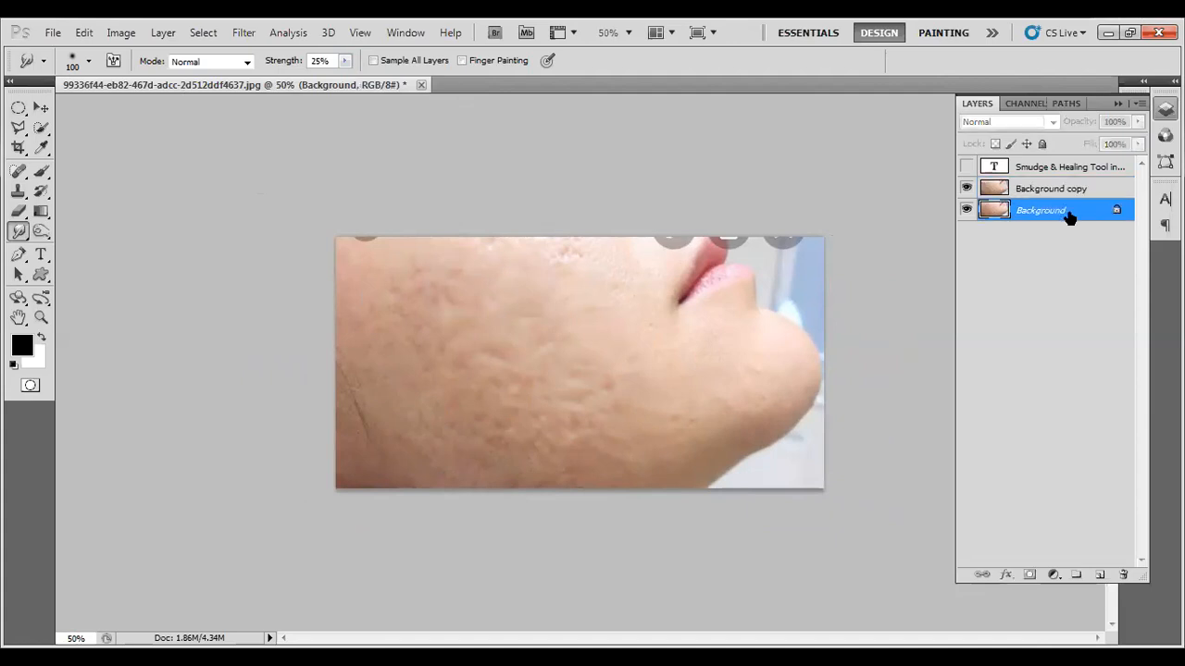
left_click_drag(1069, 214, 1050, 186)
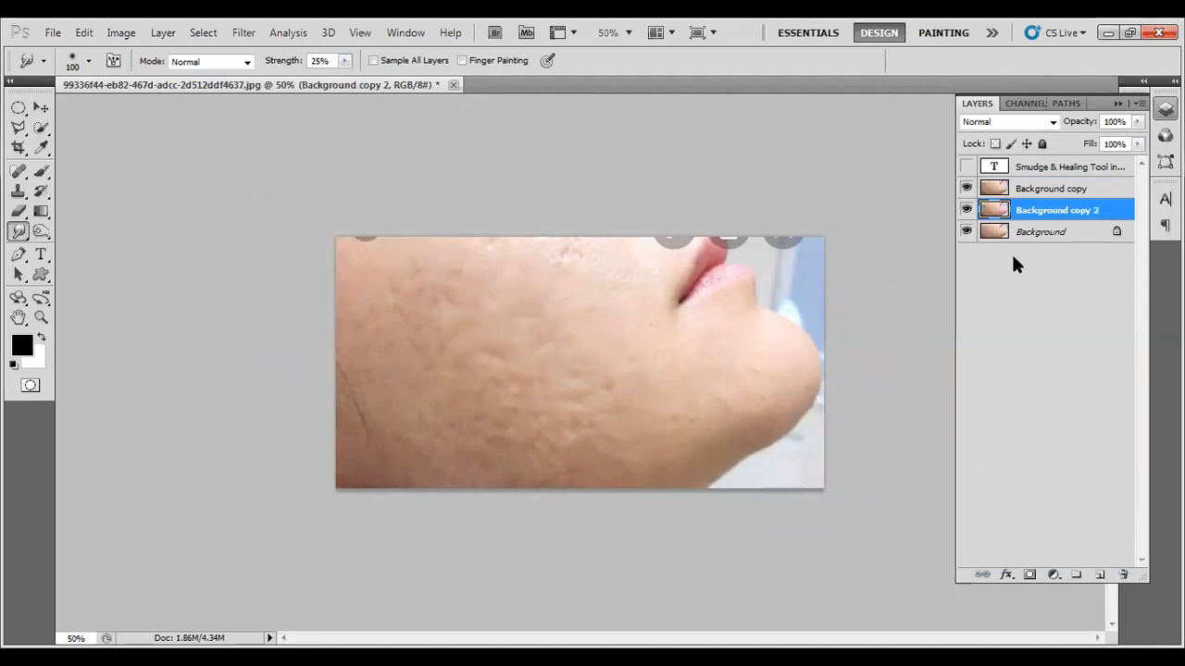
left_click(966, 188)
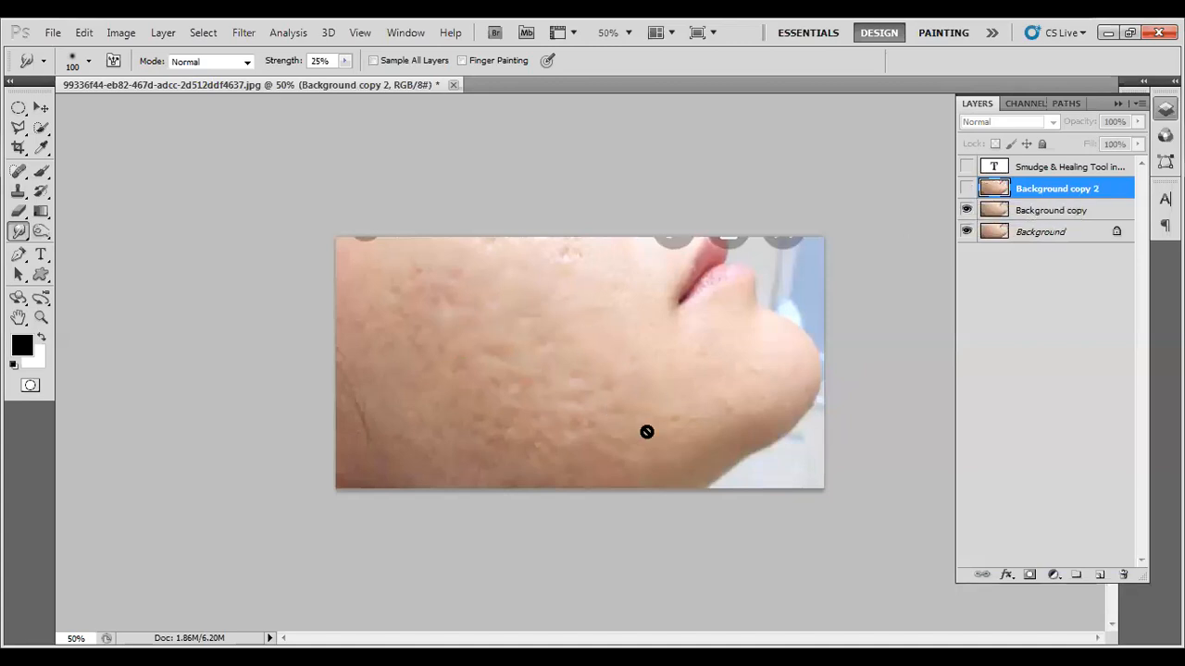
left_click(966, 188)
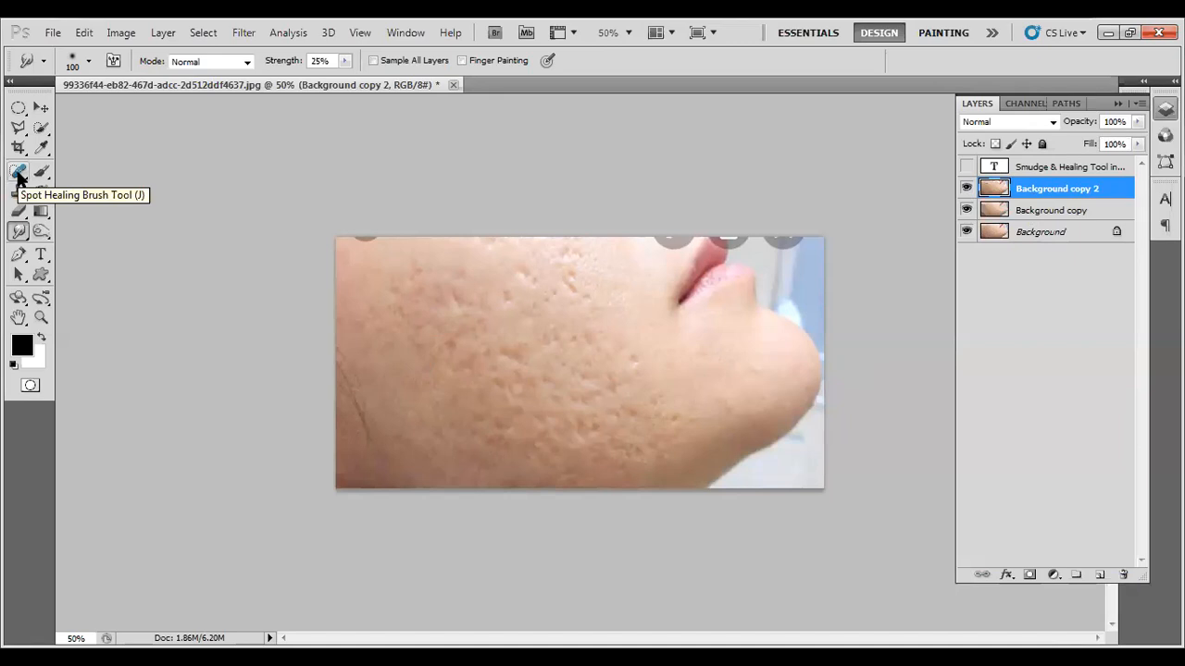
Step: Switch to the Patch tool, after first choosing the Spot Healing Brush
mouse_move(18, 176)
left_mouse_down()
mouse_move(54, 172)
mouse_move(72, 195)
mouse_move(73, 174)
left_mouse_up()
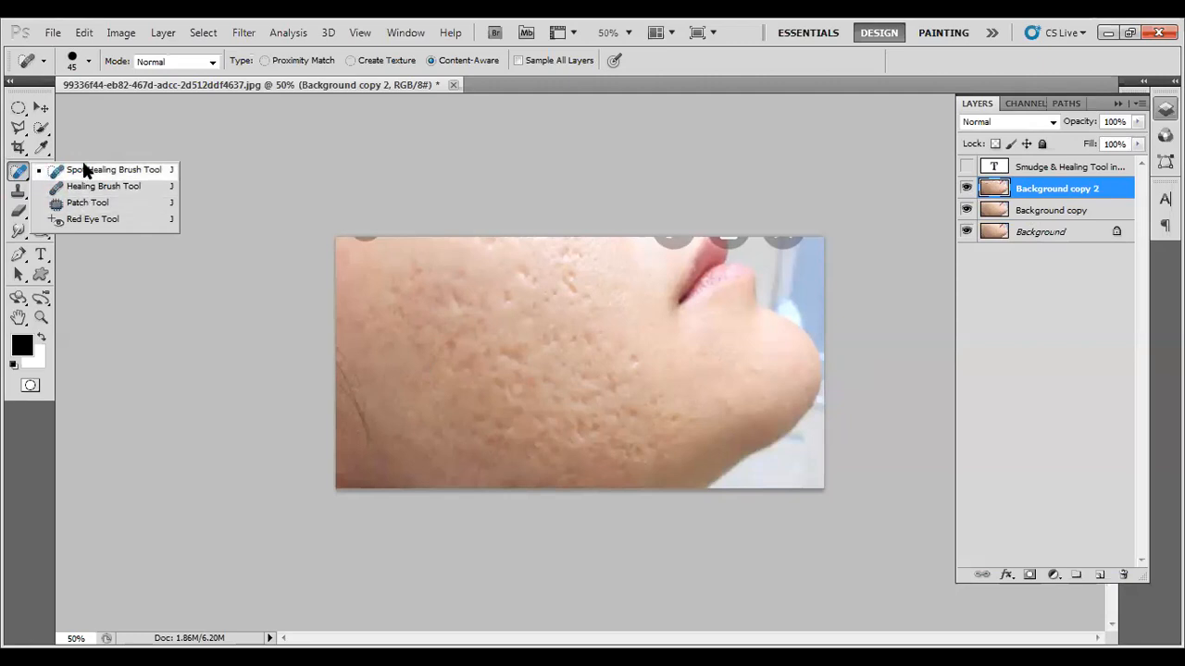
left_click(83, 169)
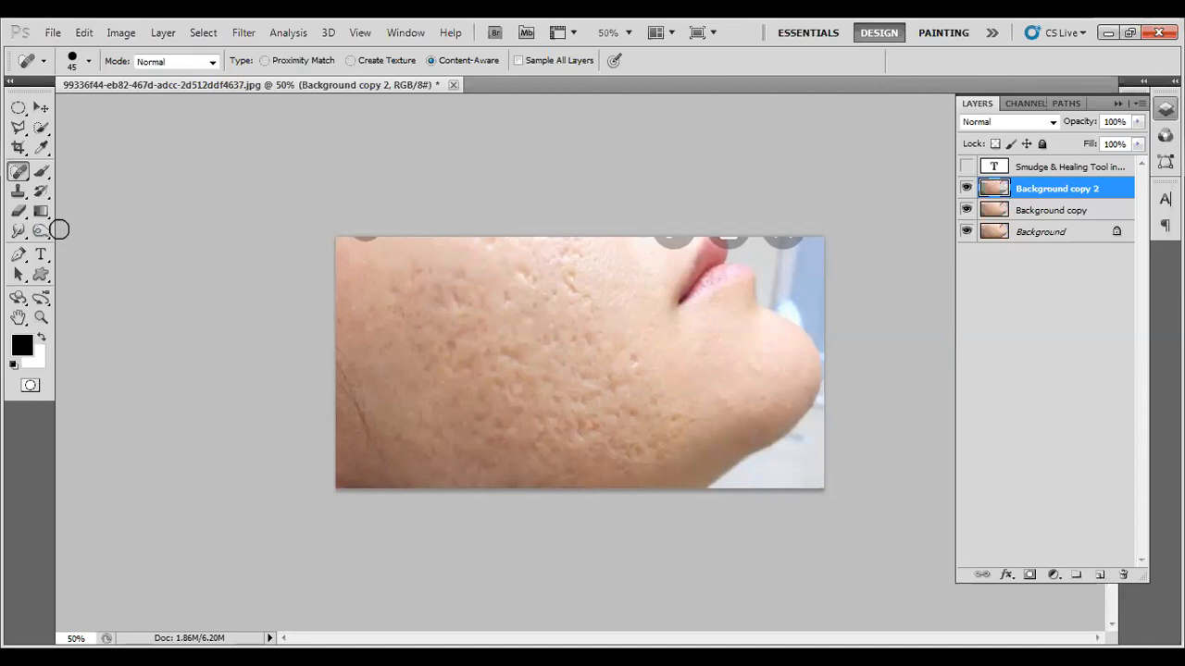
right_click(21, 174)
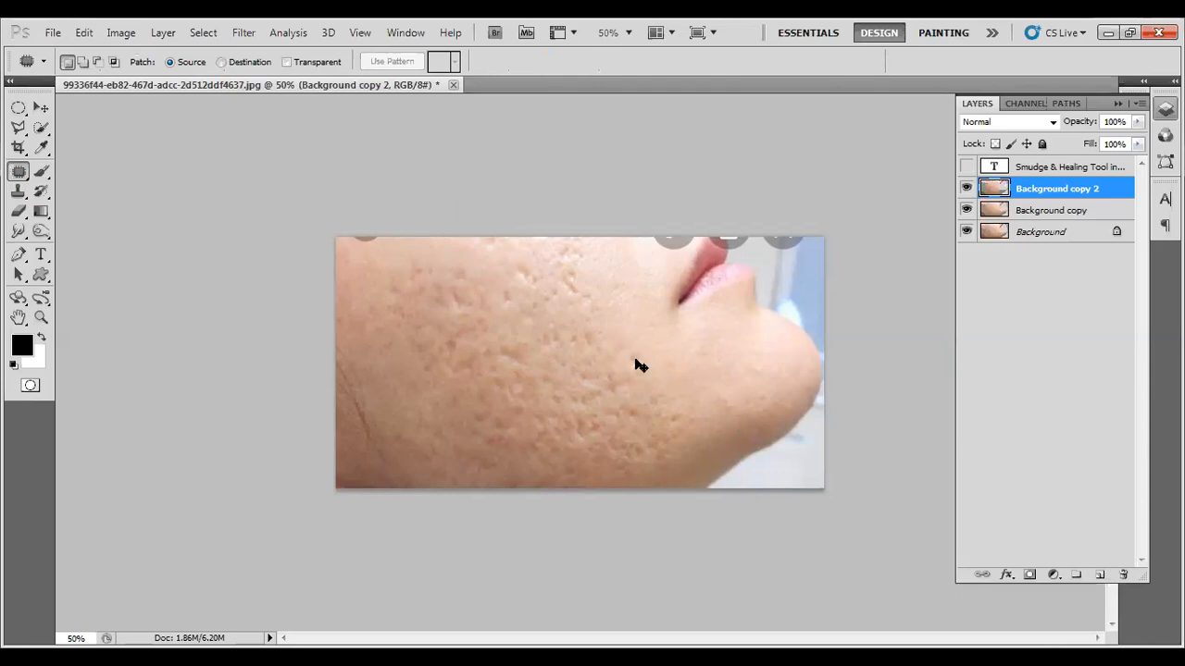
Step: Patch the isolated scar near the mouth side of the cheek and the scars near the photo's upper edge with clean skin, deselecting after each
key("ctrl+plus")
key("ctrl+plus")
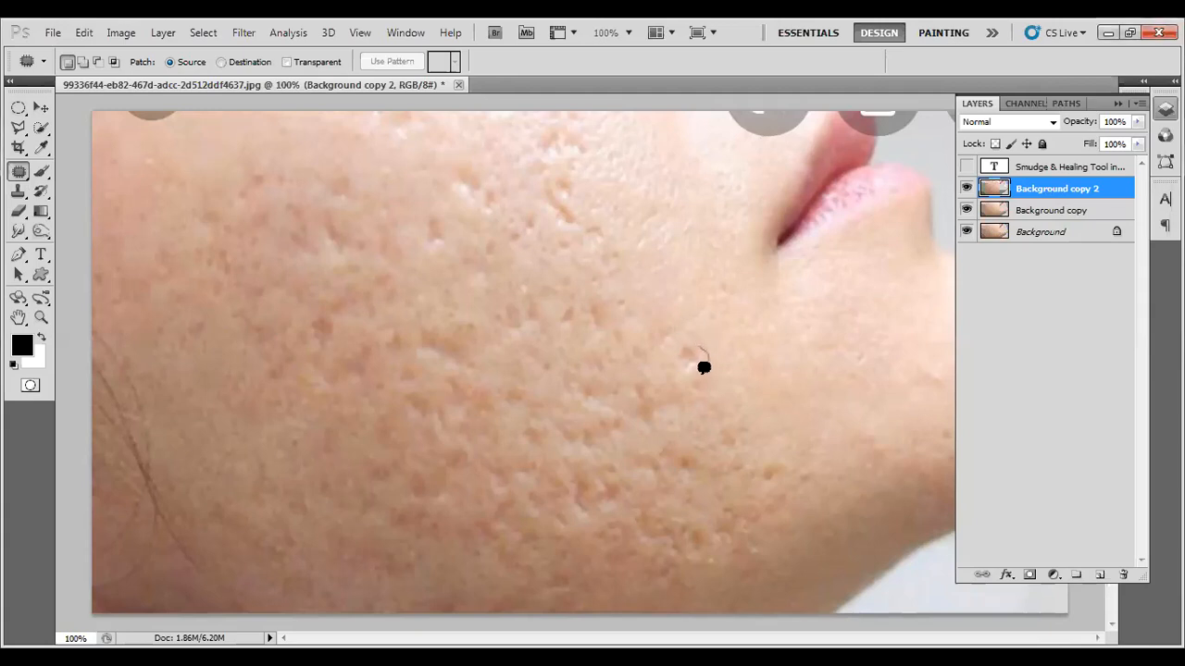
mouse_move(683, 371)
left_mouse_down()
mouse_move(677, 350)
mouse_move(741, 339)
mouse_move(757, 408)
left_mouse_up()
key("ctrl+d")
mouse_move(600, 161)
left_mouse_down()
mouse_move(538, 165)
mouse_move(522, 136)
mouse_move(576, 120)
mouse_move(598, 144)
mouse_move(597, 166)
mouse_move(698, 178)
mouse_move(633, 206)
left_mouse_up()
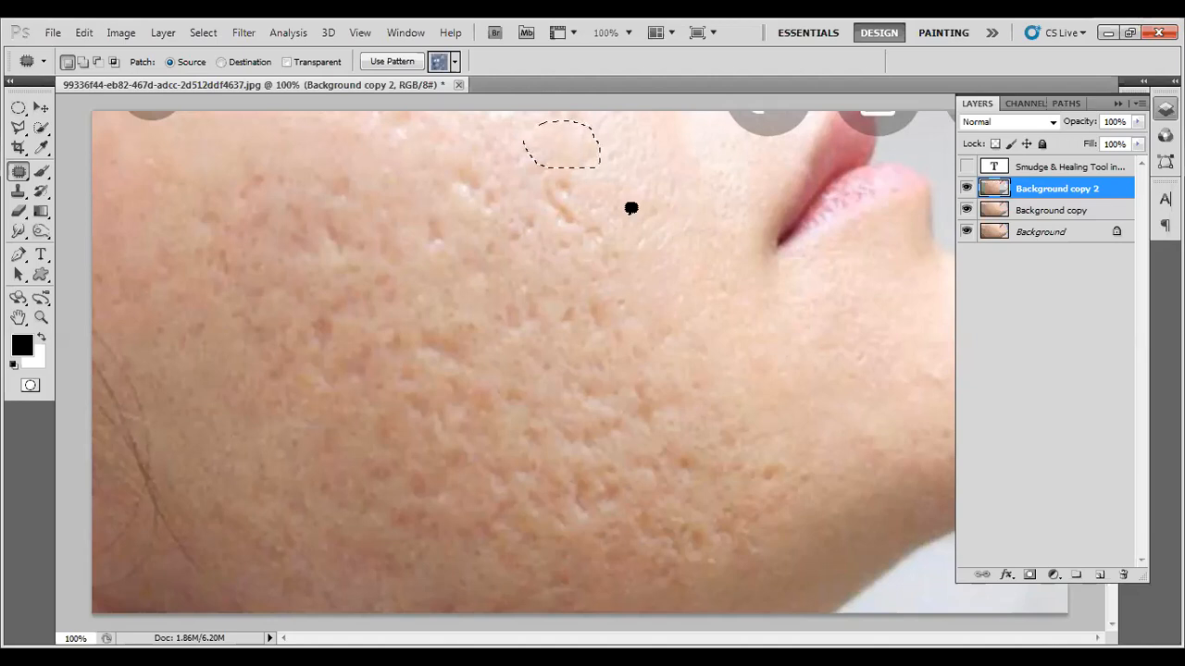
left_click(652, 234)
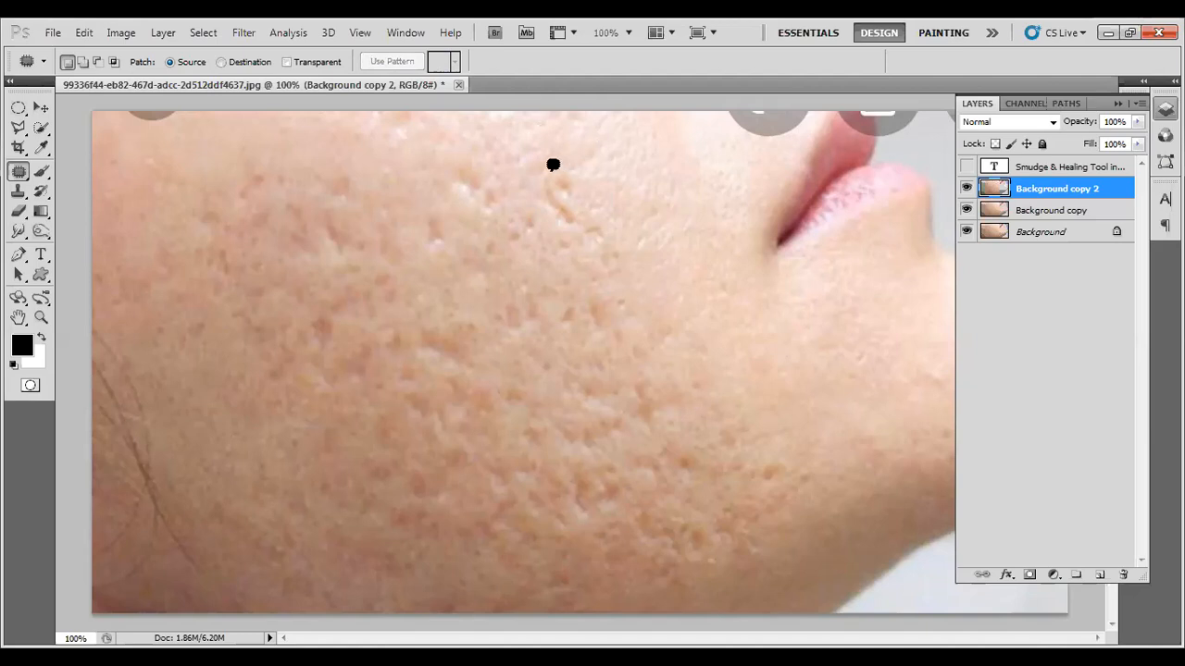
Step: Patch the elongated scar high on the cheek and the scar cluster beside it with smoother skin, clearing each selection
mouse_move(540, 169)
left_mouse_down()
mouse_move(583, 189)
mouse_move(580, 227)
mouse_move(561, 220)
mouse_move(541, 165)
left_mouse_up()
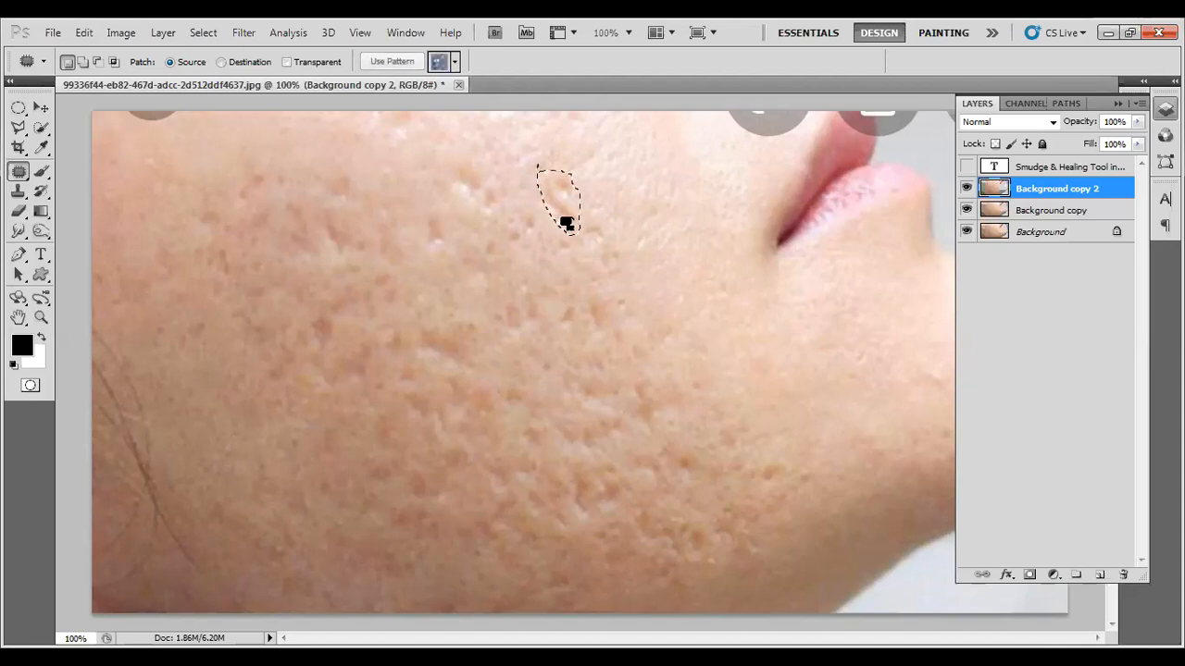
mouse_move(564, 212)
left_mouse_down()
mouse_move(619, 185)
mouse_move(616, 194)
left_mouse_up()
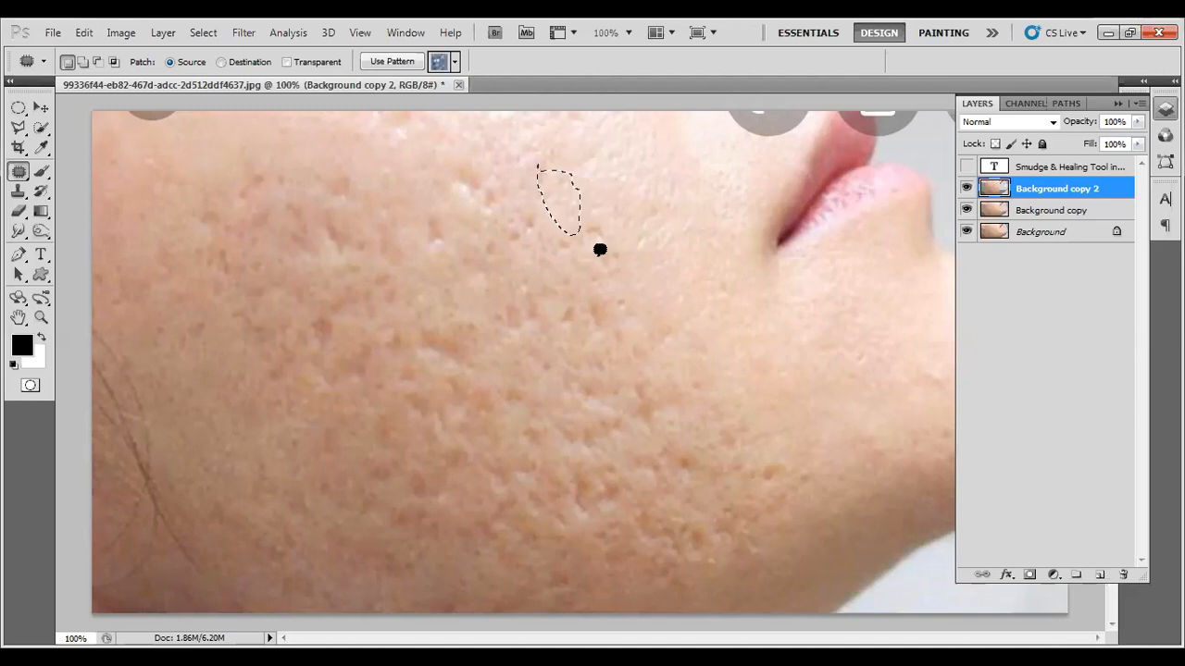
key("ctrl+d")
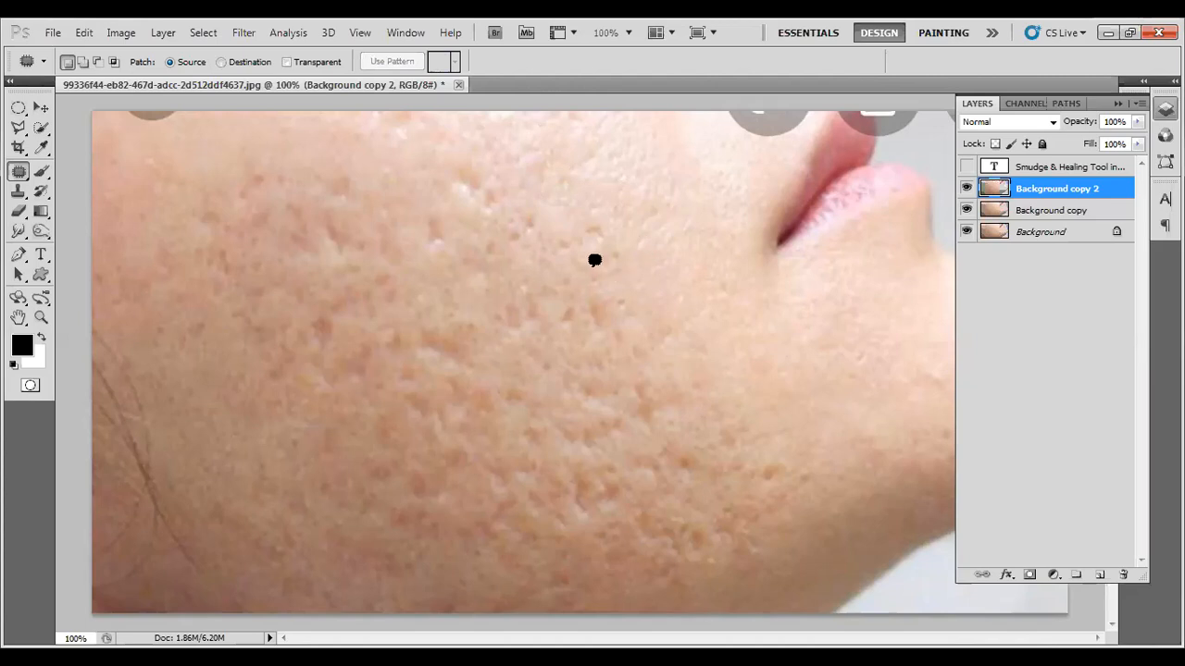
mouse_move(475, 163)
left_mouse_down()
mouse_move(504, 196)
mouse_move(482, 214)
mouse_move(453, 188)
mouse_move(472, 159)
mouse_move(574, 204)
left_mouse_up()
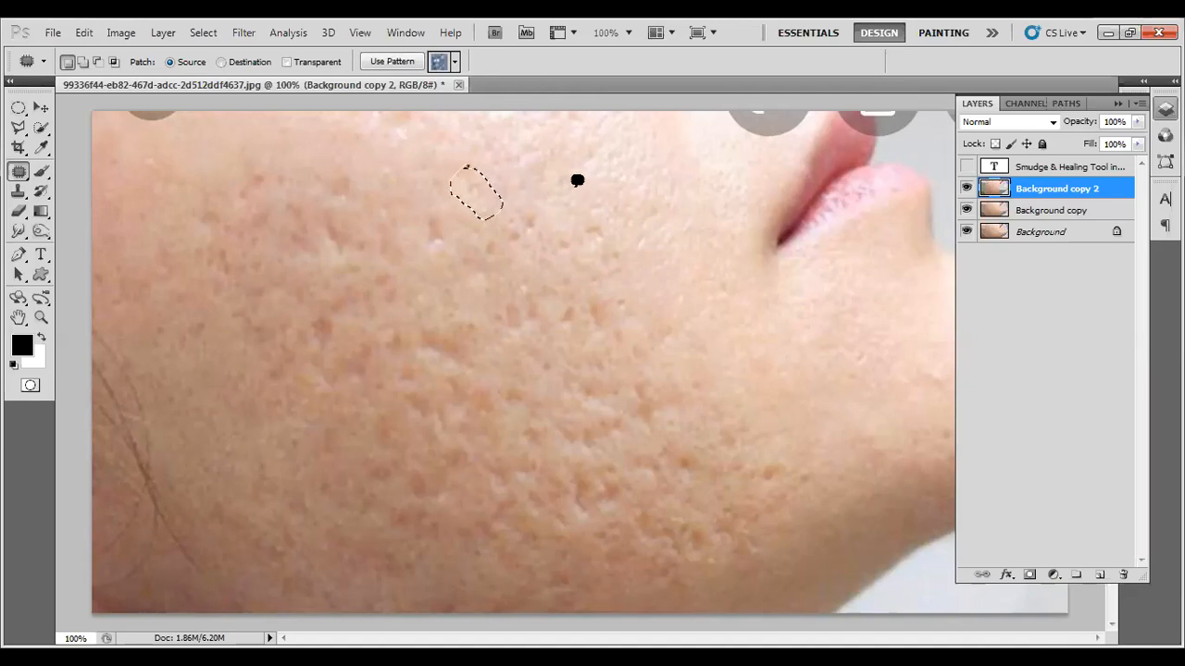
key("ctrl+d")
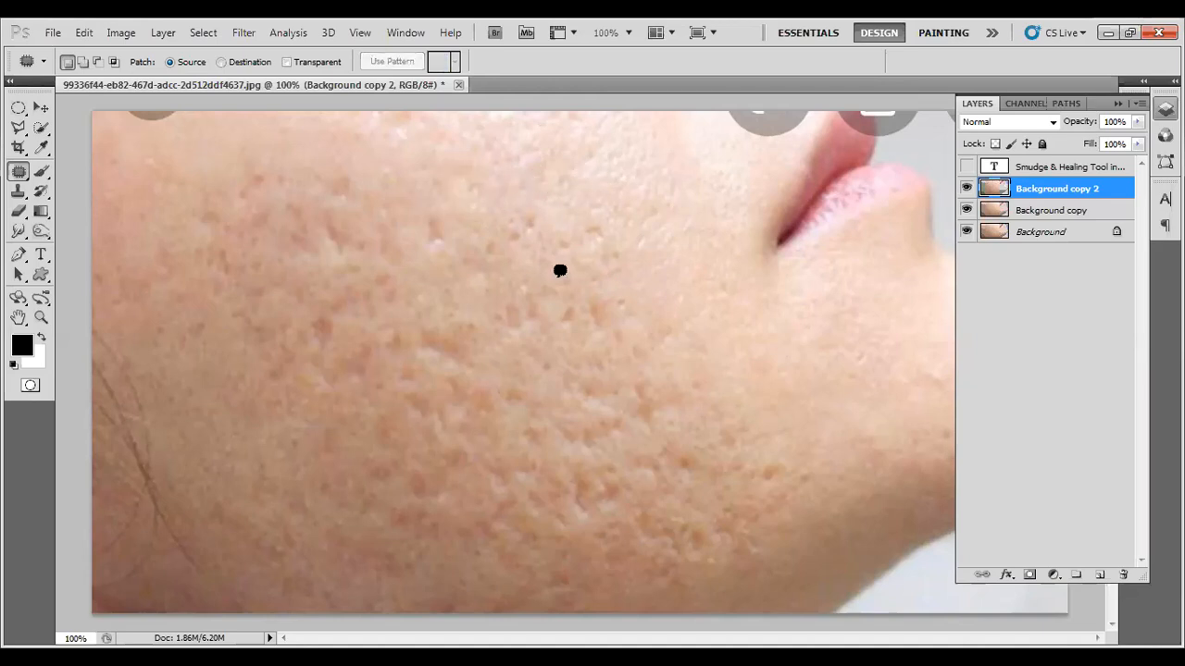
Step: Patch two more small scars in the upper middle of the cheek with nearby smooth skin, and clear the selections
key("ctrl+minus")
key("ctrl+minus")
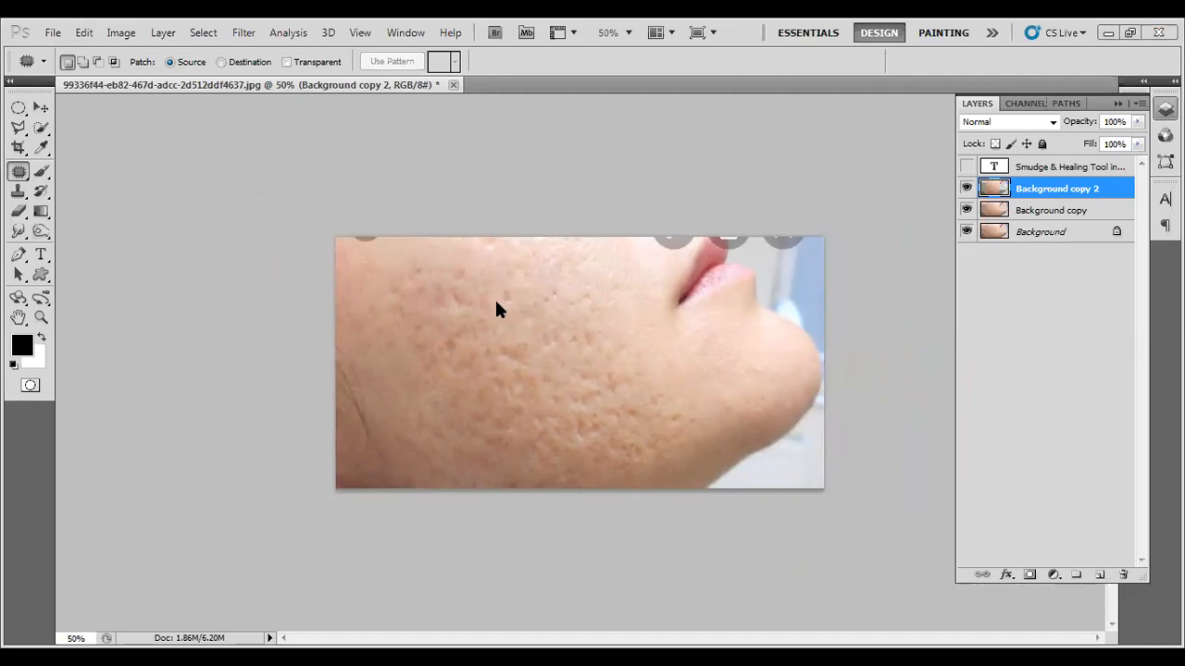
key("ctrl+plus")
key("ctrl+plus")
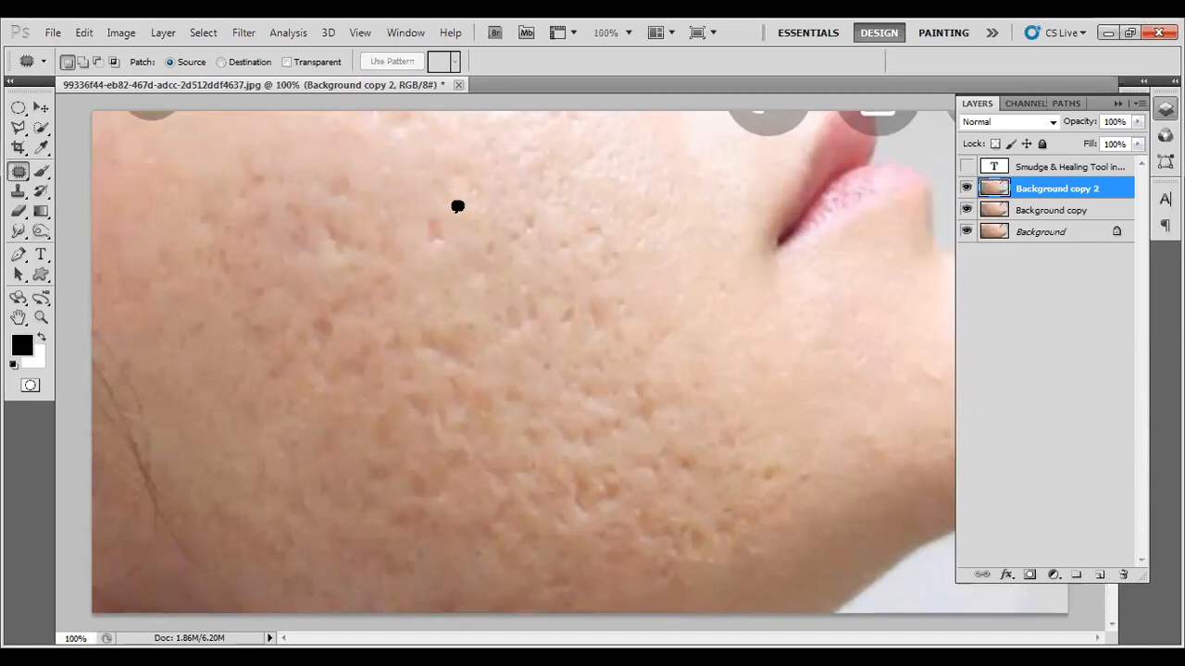
mouse_move(453, 216)
left_mouse_down()
mouse_move(439, 252)
mouse_move(426, 252)
mouse_move(419, 210)
mouse_move(453, 210)
mouse_move(435, 221)
mouse_move(441, 182)
left_mouse_up()
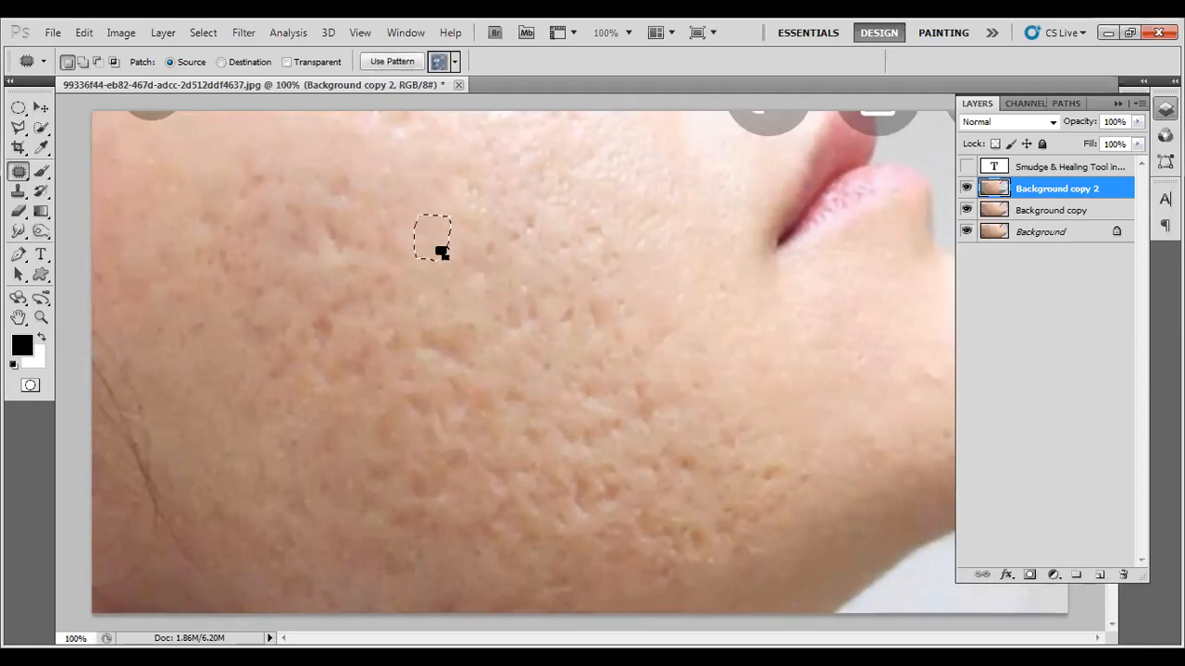
key("ctrl+d")
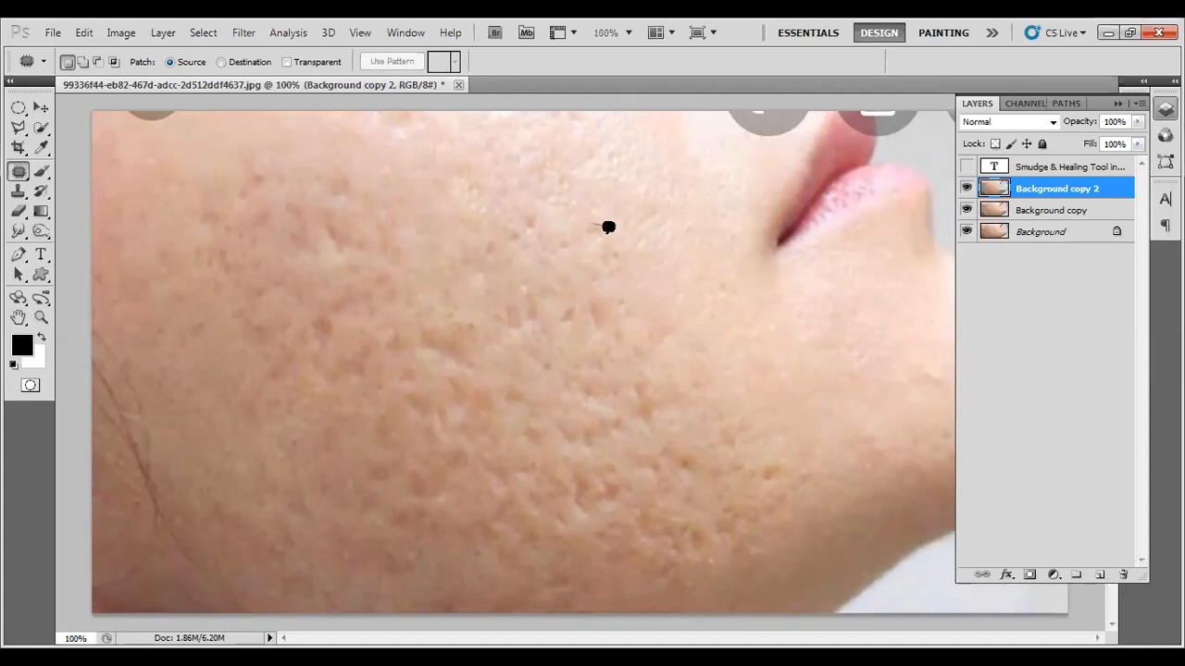
mouse_move(582, 238)
left_mouse_down()
mouse_move(584, 219)
mouse_move(598, 217)
mouse_move(590, 235)
mouse_move(632, 208)
left_mouse_up()
left_click_drag(589, 244, 581, 192)
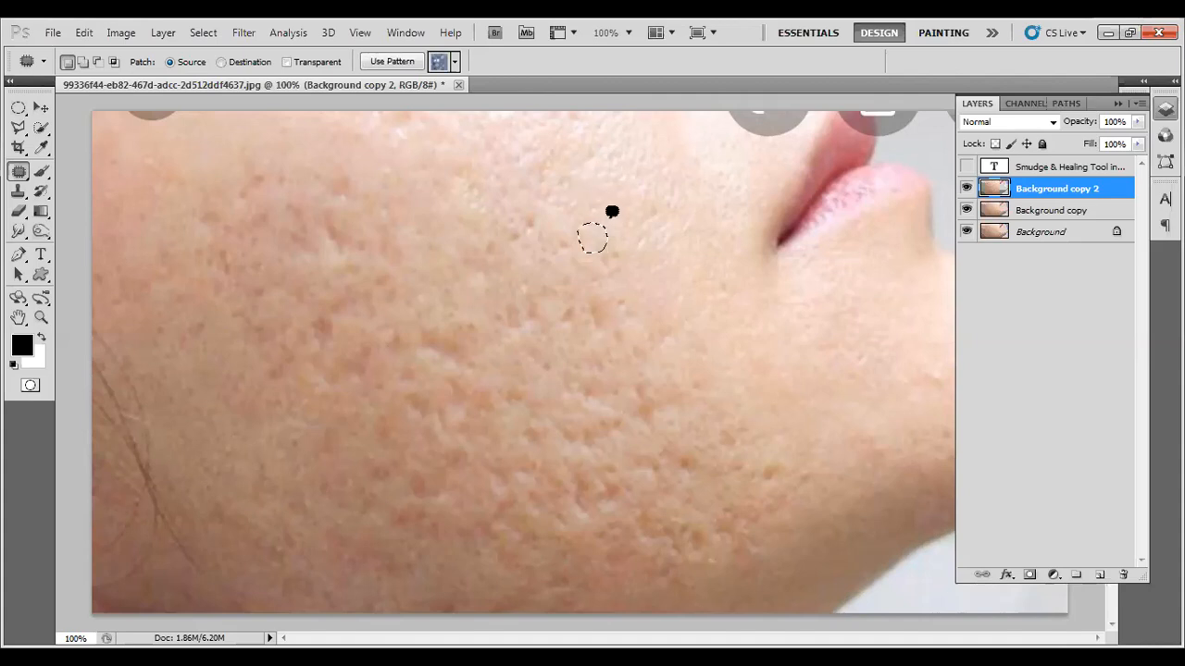
key("ctrl+d")
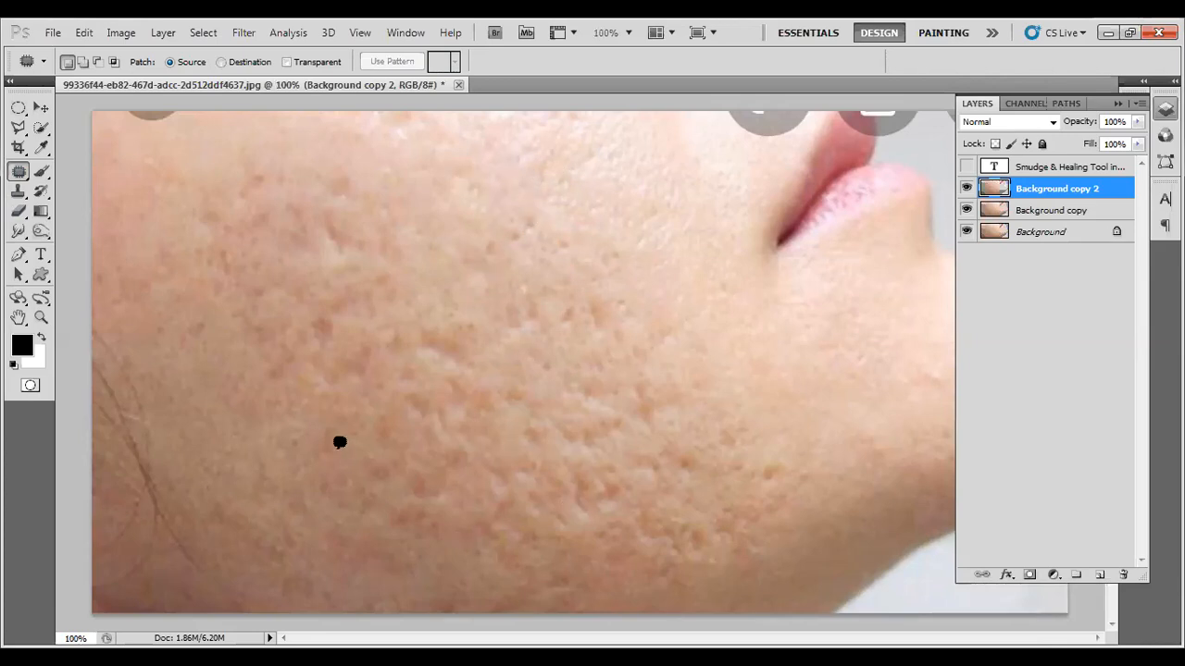
Step: Switch to the 45 px Content-Aware Spot Healing Brush and paint over the scars on the upper left part of the cheek
left_click(18, 176)
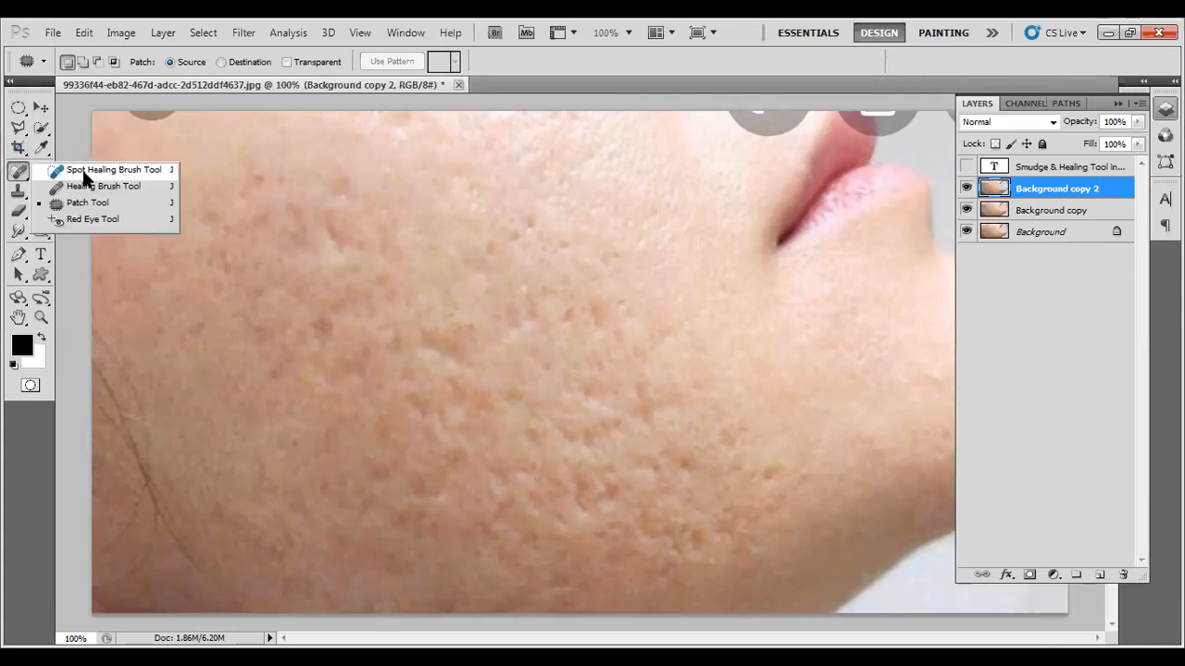
left_click(83, 171)
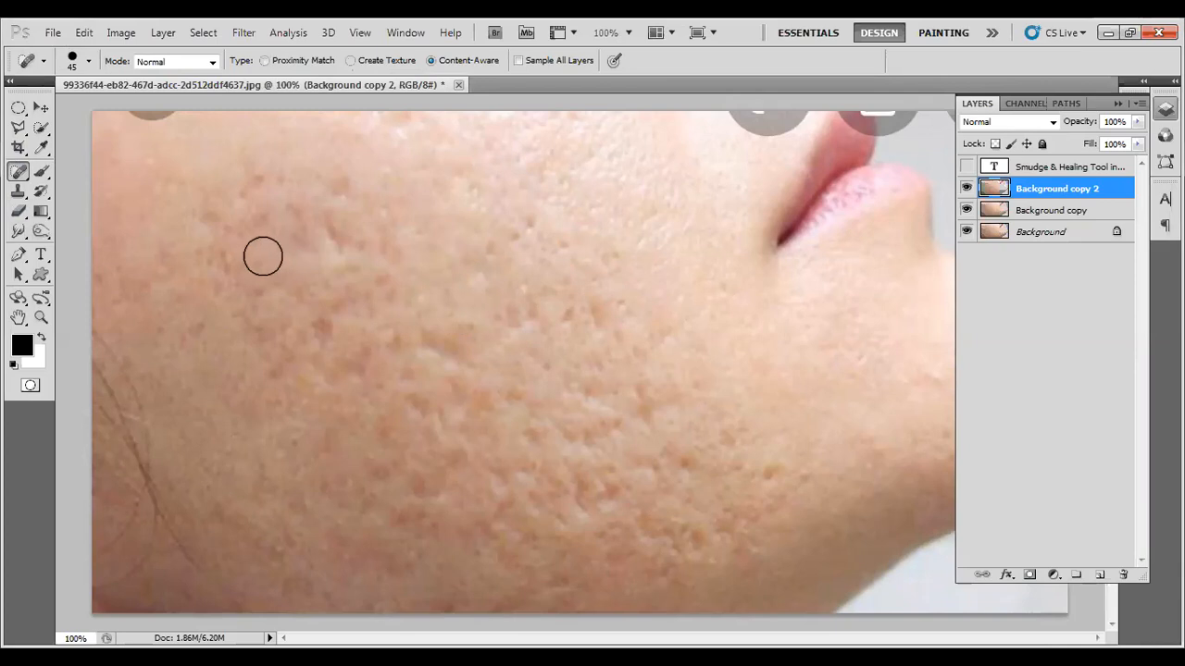
left_click(17, 177)
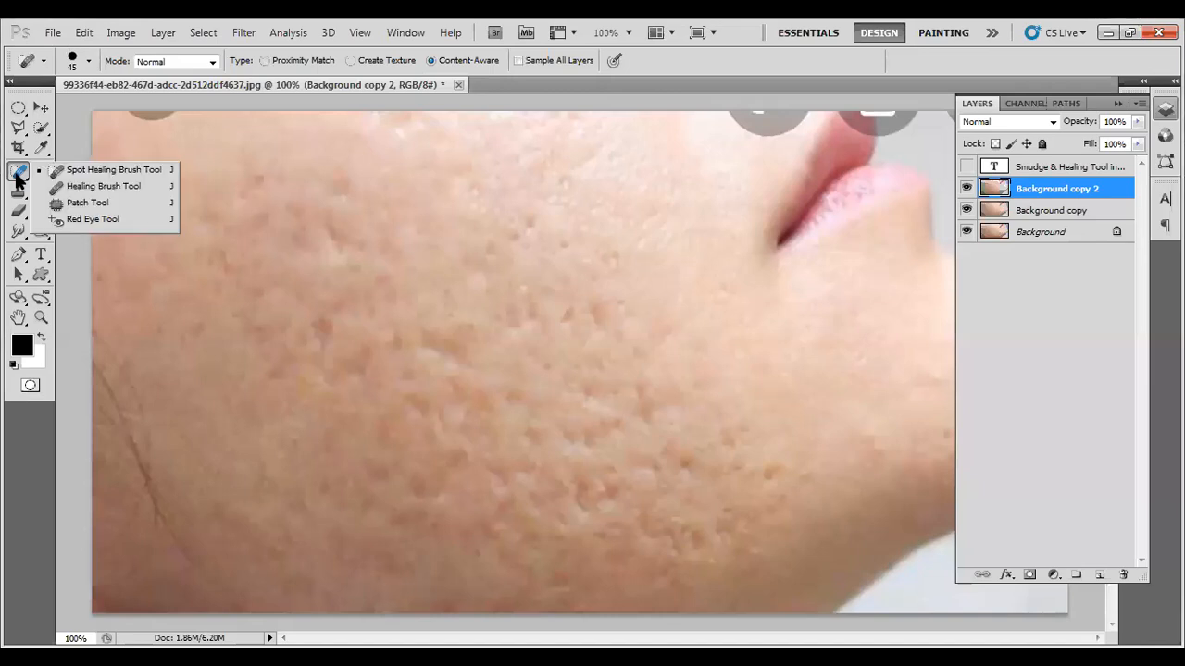
left_click(16, 176)
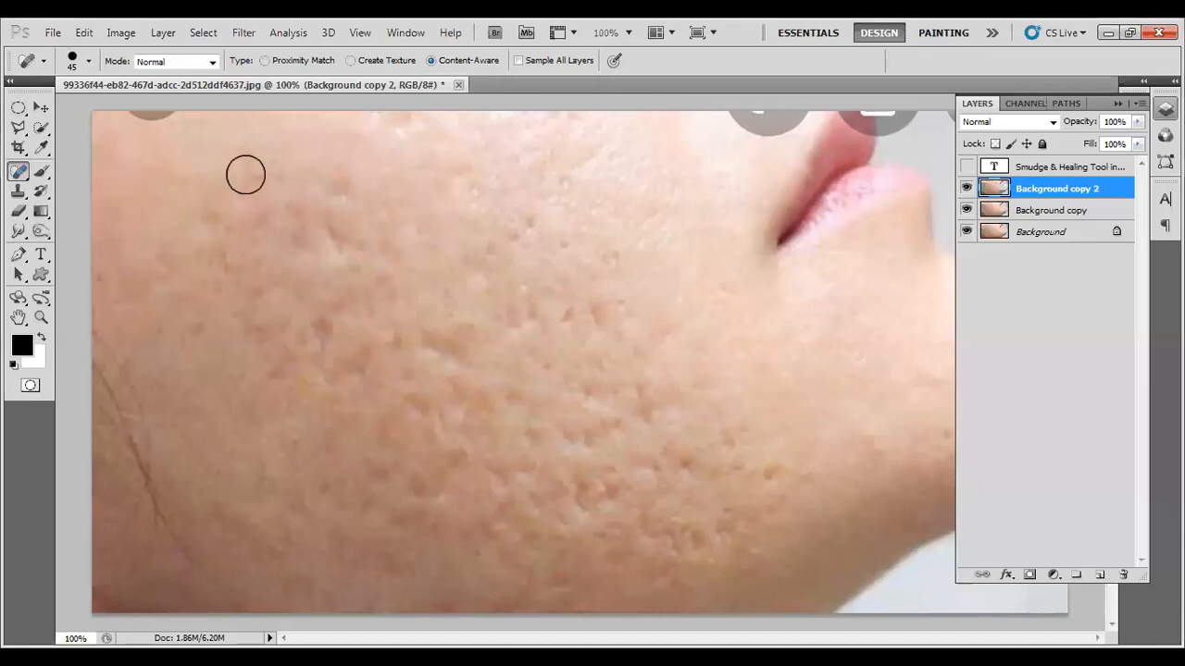
mouse_move(268, 157)
left_mouse_down()
mouse_move(266, 181)
mouse_move(243, 198)
left_mouse_up()
left_click_drag(363, 167, 321, 198)
left_click_drag(306, 156, 332, 247)
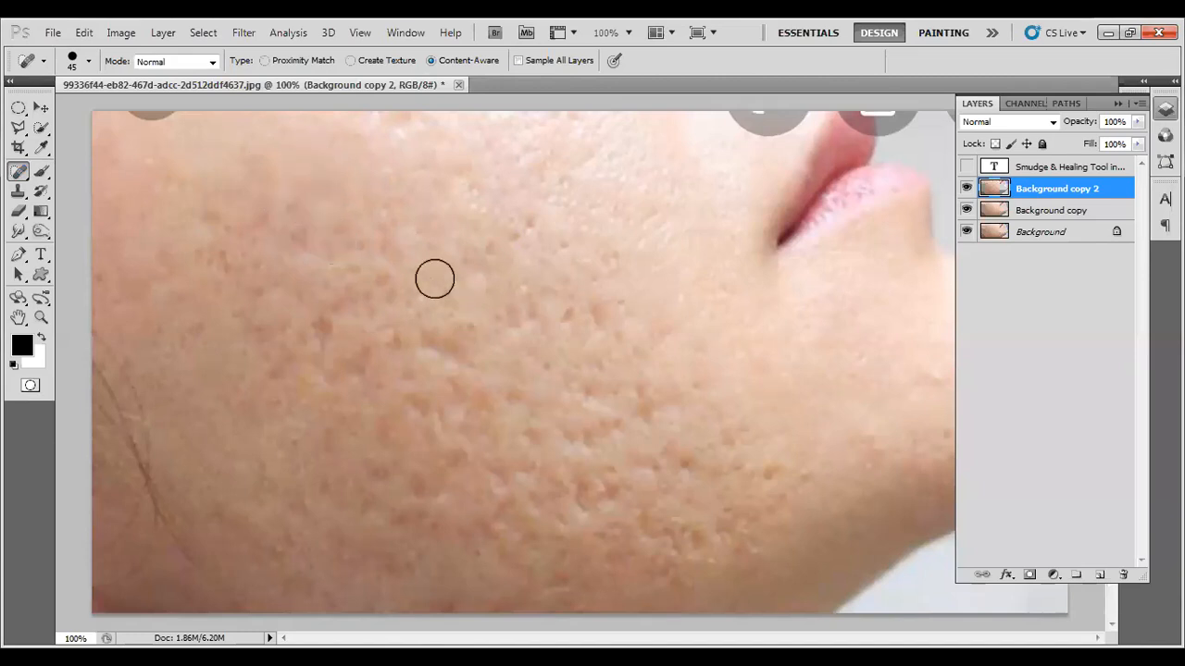
Step: Paint with the Spot Healing Brush over the scars in the middle and lower right part of the cheek
mouse_move(364, 193)
left_mouse_down()
mouse_move(393, 274)
mouse_move(463, 374)
left_mouse_up()
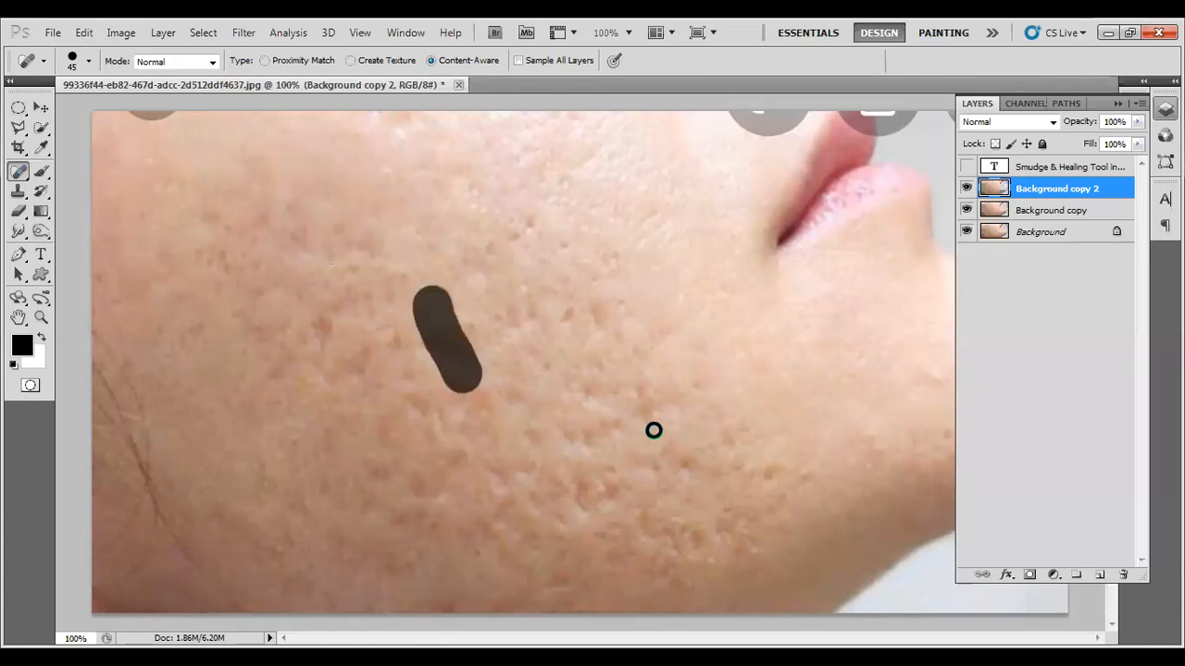
left_click_drag(469, 284, 501, 335)
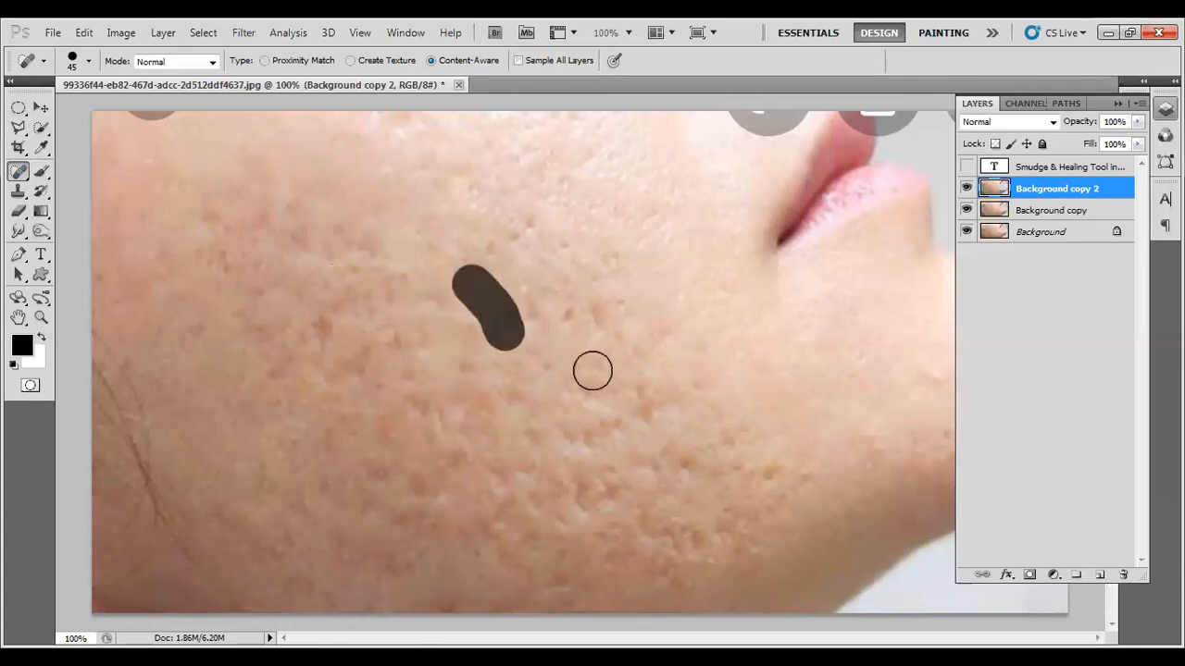
left_click_drag(587, 306, 611, 355)
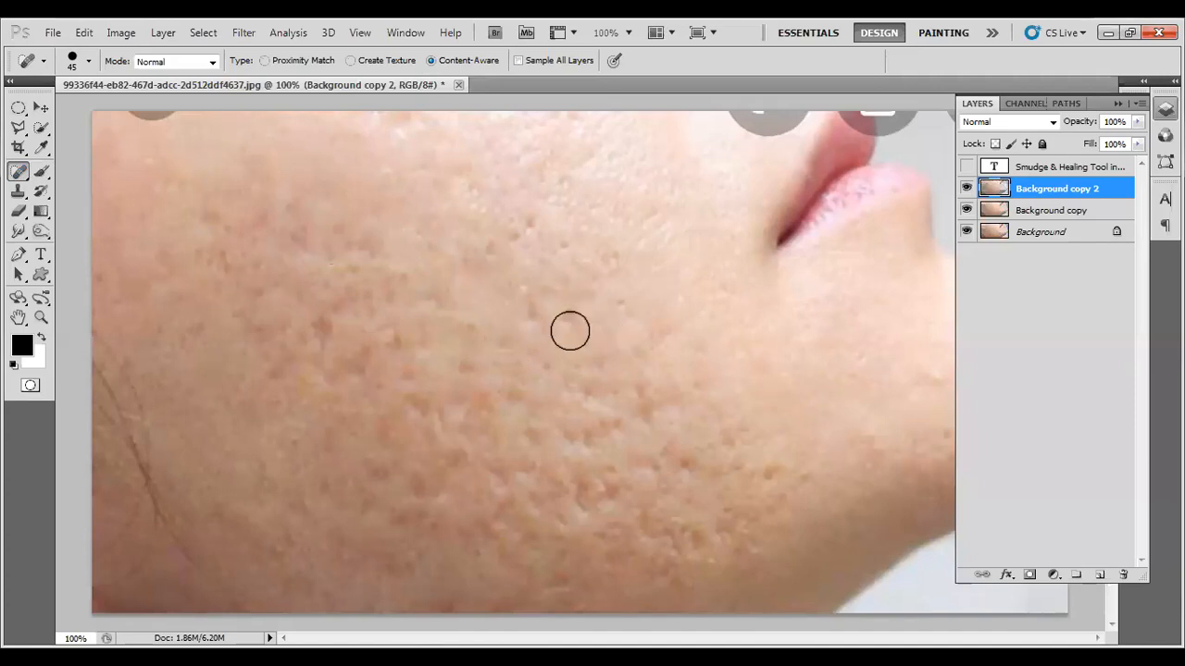
left_click_drag(521, 284, 569, 333)
left_click_drag(628, 387, 650, 433)
mouse_move(735, 432)
left_mouse_down()
mouse_move(714, 450)
mouse_move(611, 471)
left_mouse_up()
left_click_drag(780, 458, 569, 491)
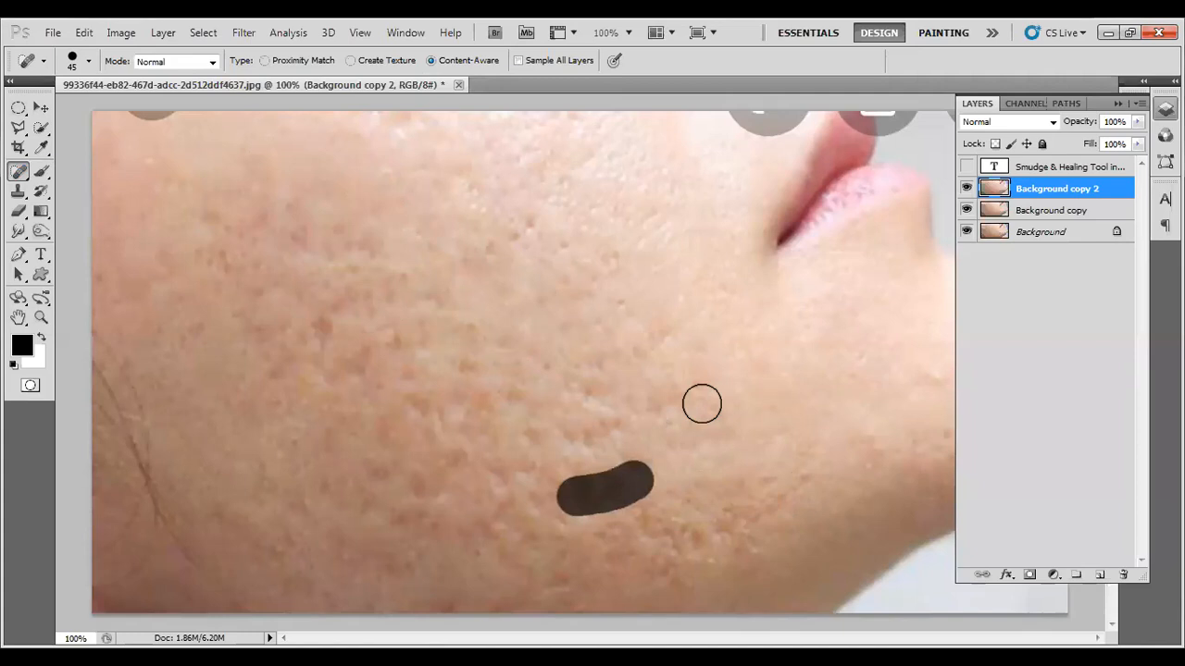
Step: Paint with the Spot Healing Brush over the scars in the middle right and upper left areas of the cheek
left_click_drag(643, 421, 542, 423)
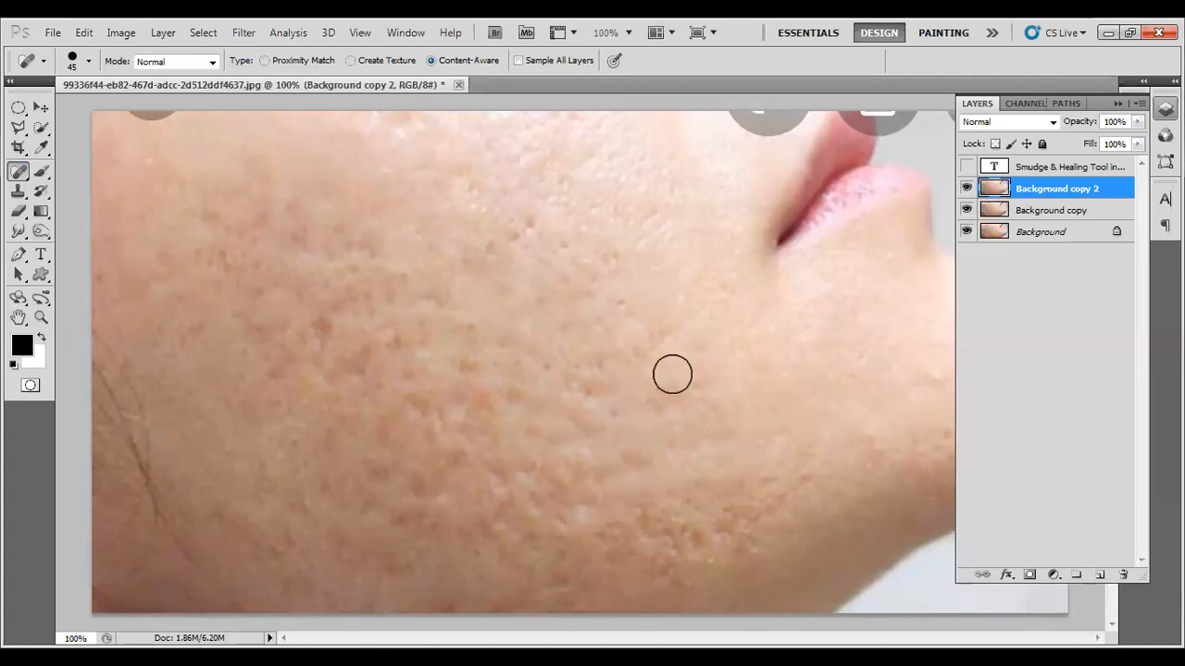
left_click_drag(636, 380, 560, 387)
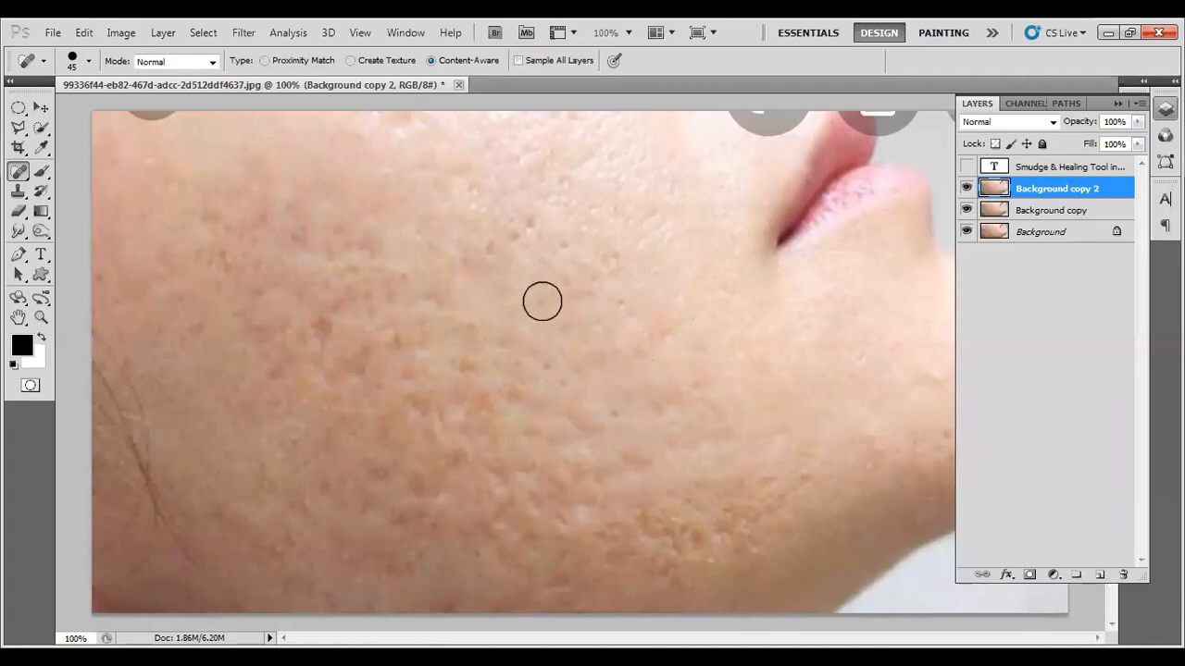
mouse_move(410, 292)
left_mouse_down()
mouse_move(375, 299)
mouse_move(334, 286)
left_mouse_up()
left_click_drag(393, 253, 301, 250)
mouse_move(360, 226)
left_mouse_down()
mouse_move(239, 223)
mouse_move(244, 255)
mouse_move(206, 255)
mouse_move(242, 227)
mouse_move(213, 225)
left_mouse_up()
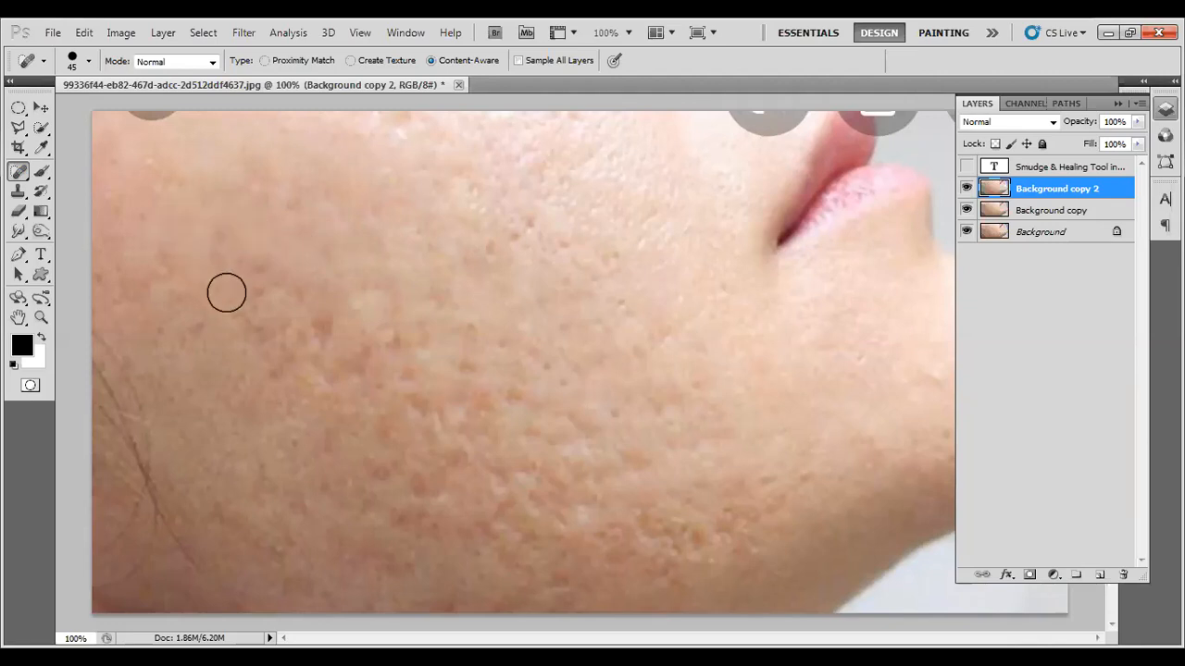
Step: Heal the scars in diagonal strokes from the upper left of the cheek down to its centre
left_click_drag(238, 261, 339, 354)
left_click_drag(235, 289, 278, 340)
left_click_drag(407, 262, 331, 343)
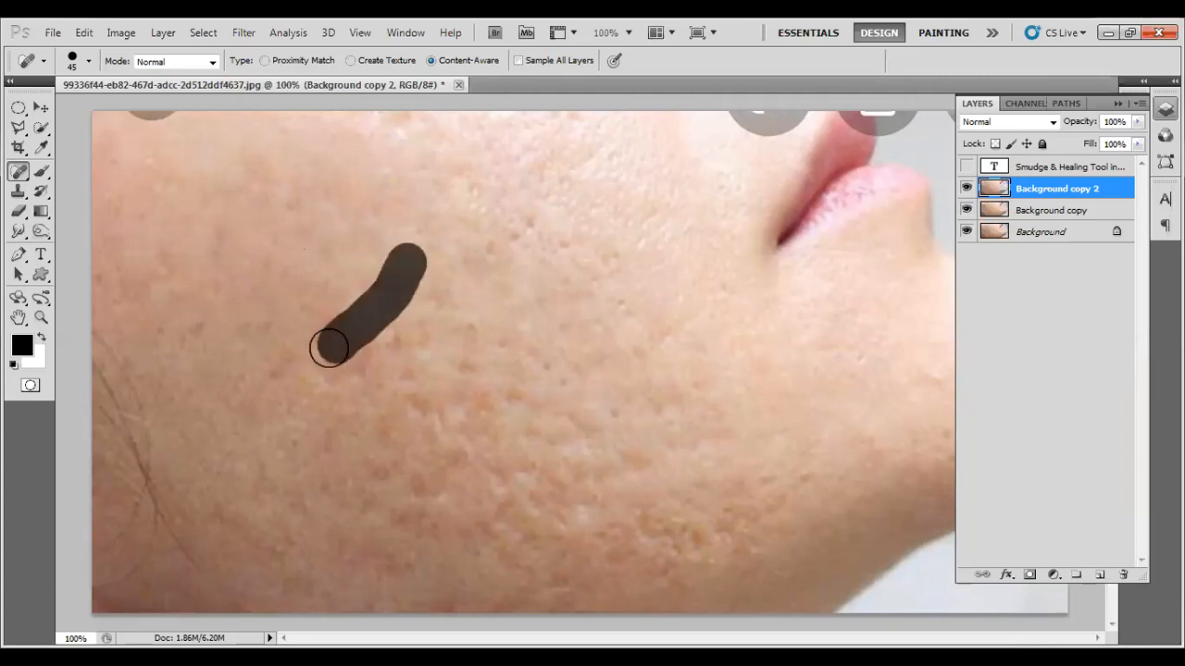
mouse_move(434, 296)
left_mouse_down()
mouse_move(422, 324)
mouse_move(349, 359)
mouse_move(344, 402)
left_mouse_up()
mouse_move(459, 356)
left_mouse_down()
mouse_move(372, 445)
mouse_move(470, 413)
left_mouse_up()
left_click_drag(458, 366, 386, 465)
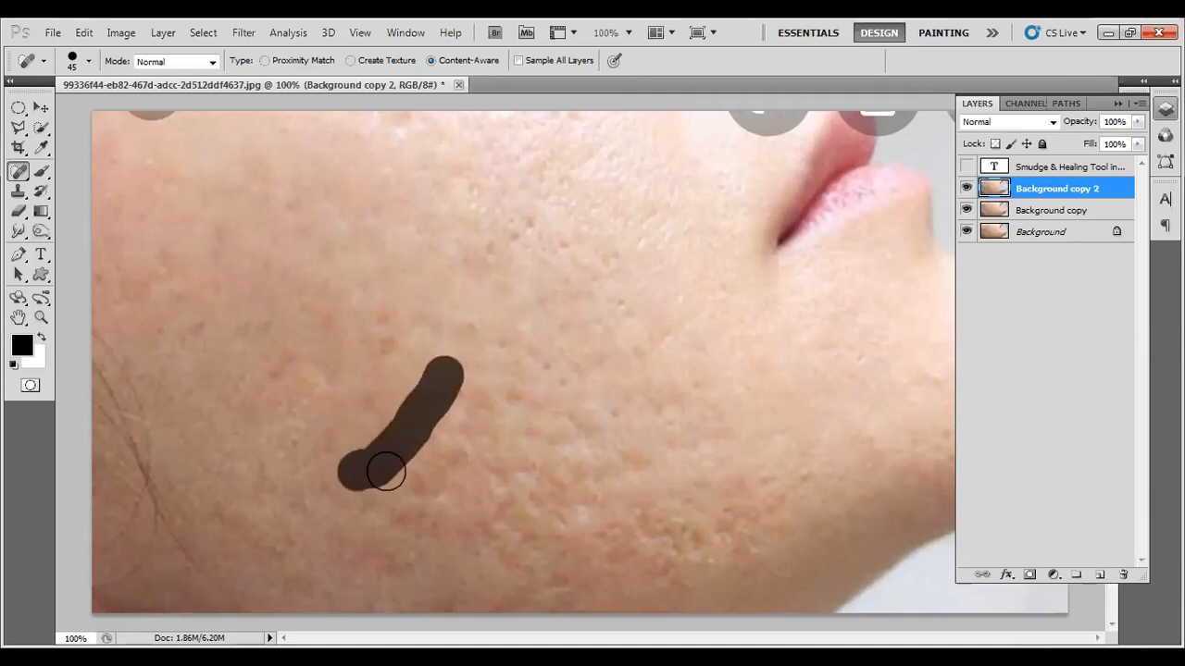
left_click_drag(476, 410, 407, 483)
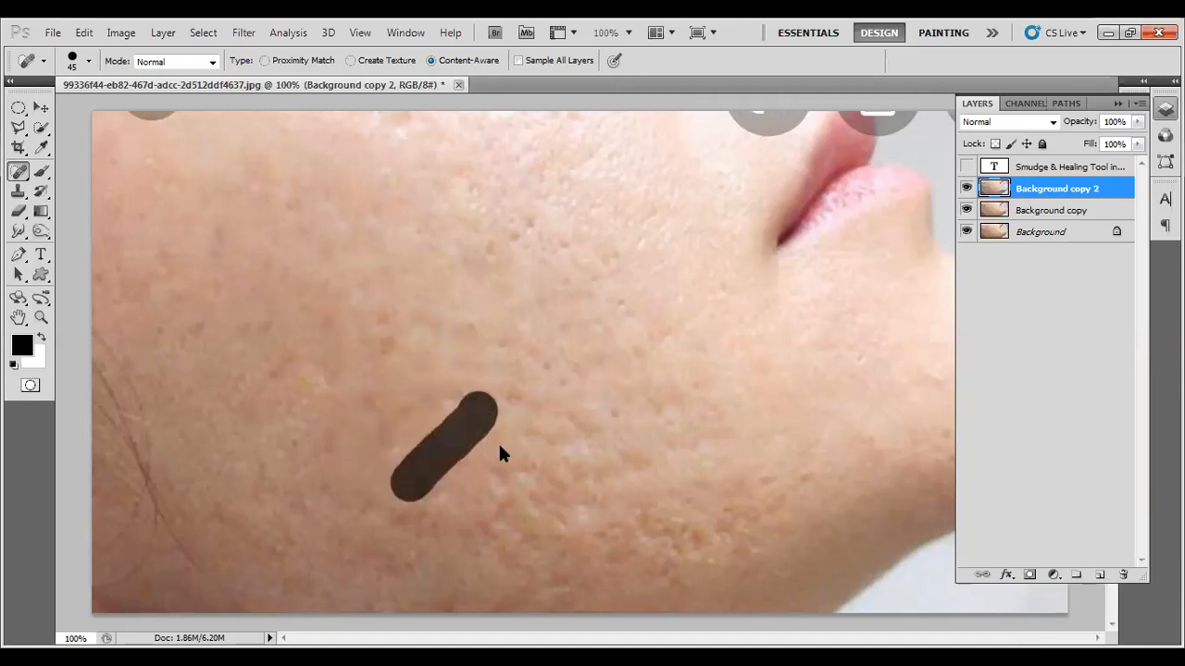
Step: Paint over the remaining scars in the lower middle of the cheek with the Spot Healing Brush
left_click_drag(484, 447, 412, 492)
left_click_drag(560, 470, 484, 518)
left_click_drag(543, 451, 478, 487)
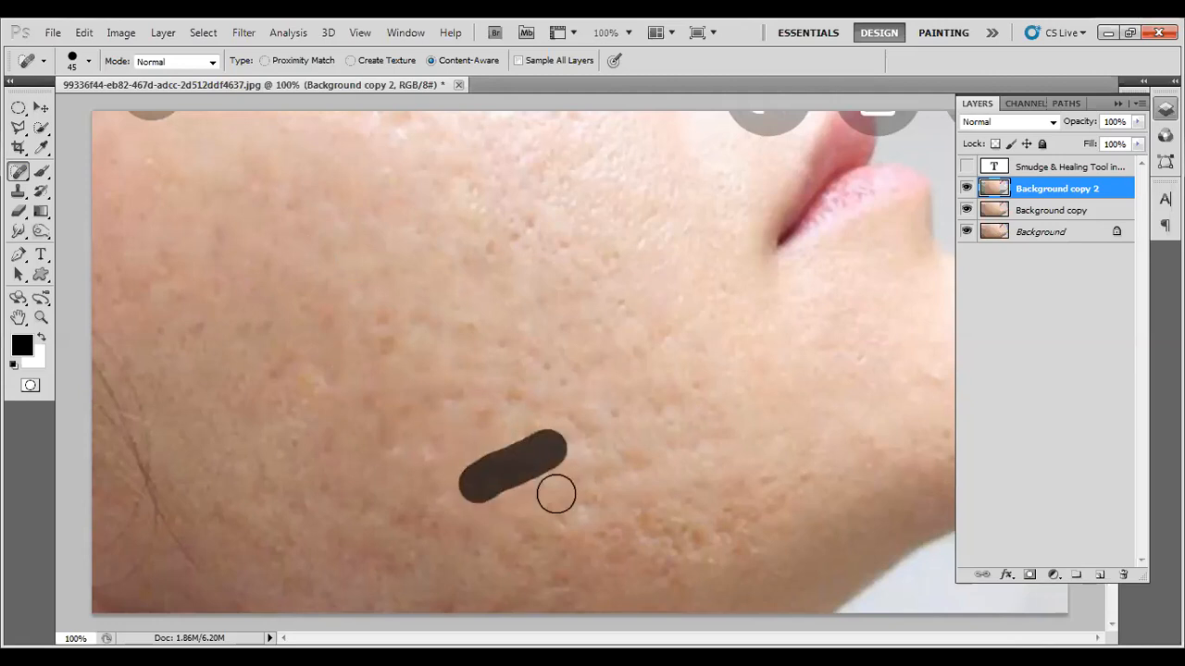
mouse_move(630, 470)
left_mouse_down()
mouse_move(521, 542)
mouse_move(527, 535)
left_mouse_up()
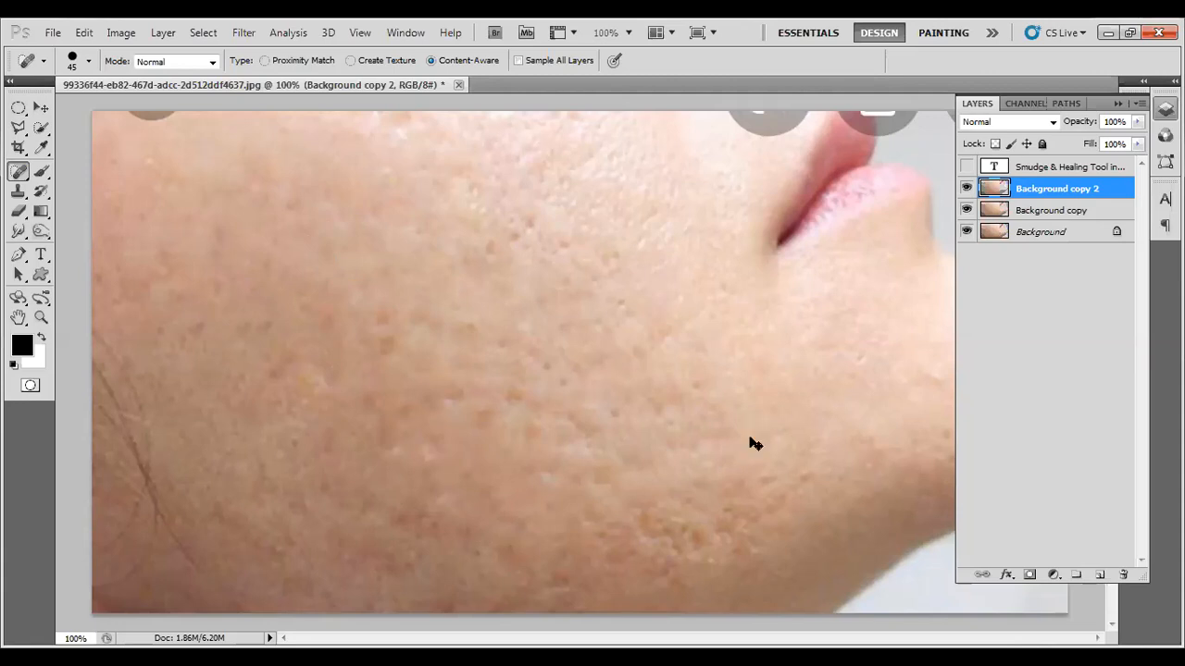
Step: Hide the Background copy layer and toggle the visibility of Background copy 2 to compare the cheek before and after healing
key("ctrl+minus")
key("ctrl+minus")
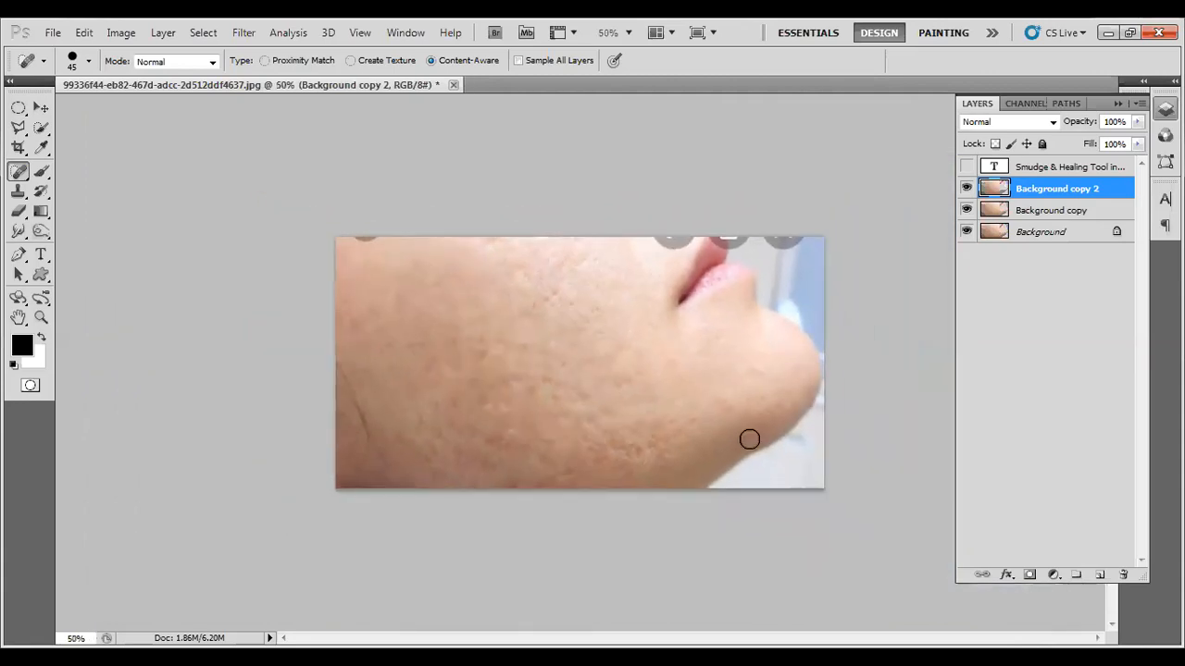
left_click(968, 210)
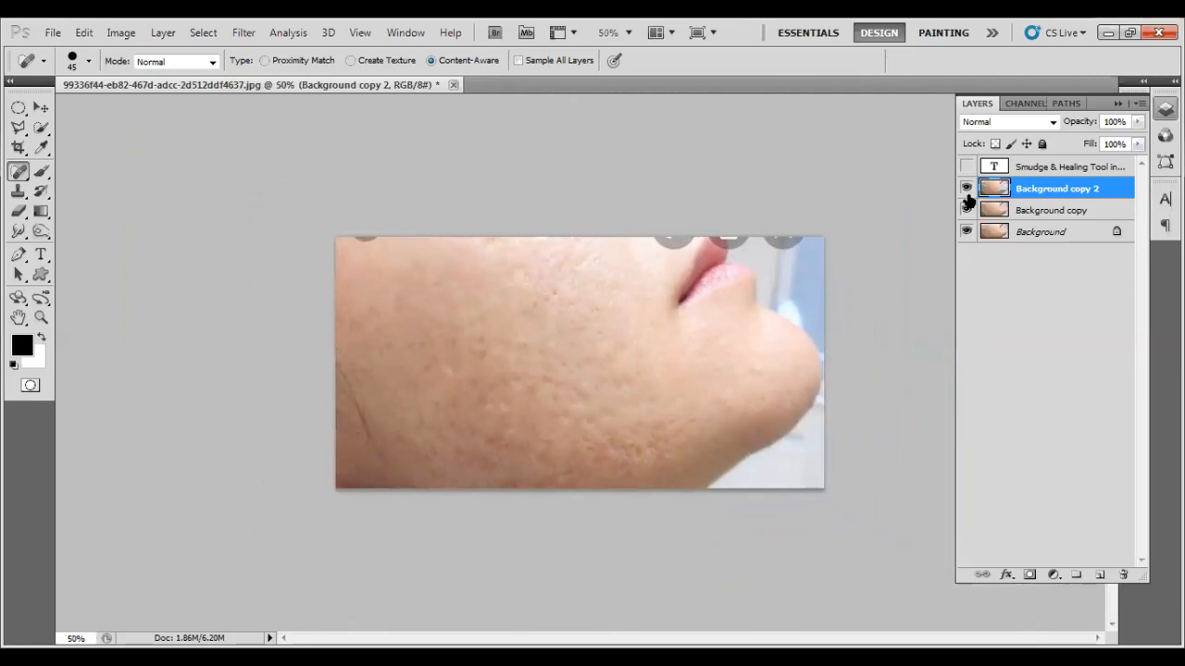
left_click(967, 189)
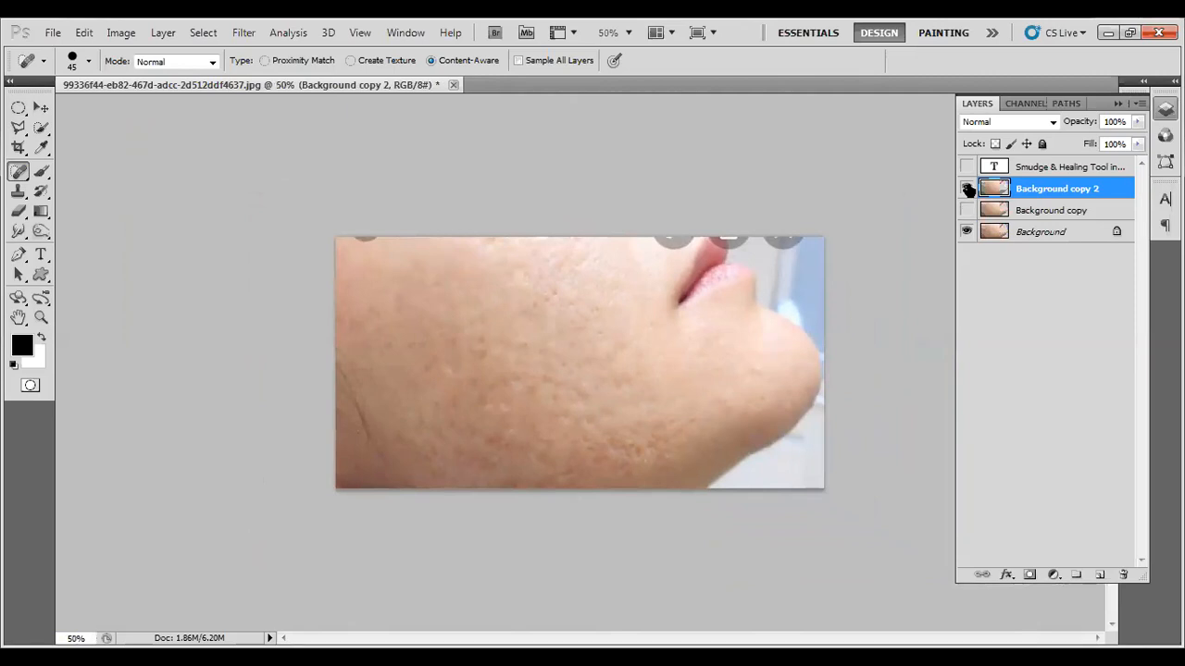
left_click(967, 189)
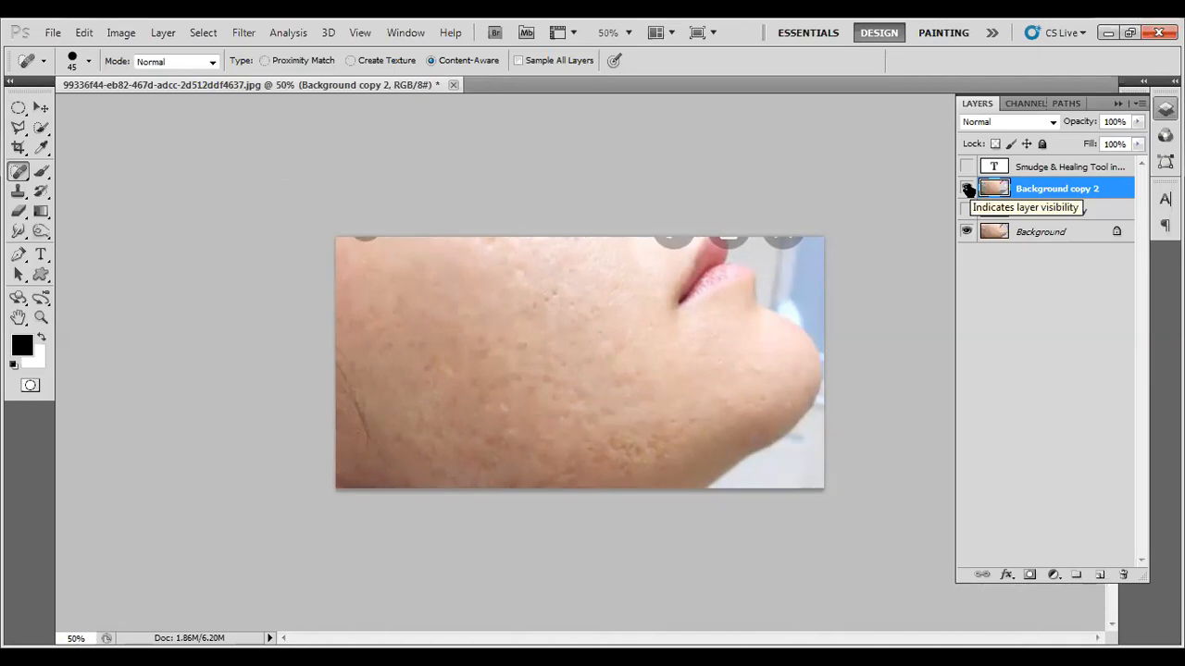
left_click(967, 189)
left_click(967, 189)
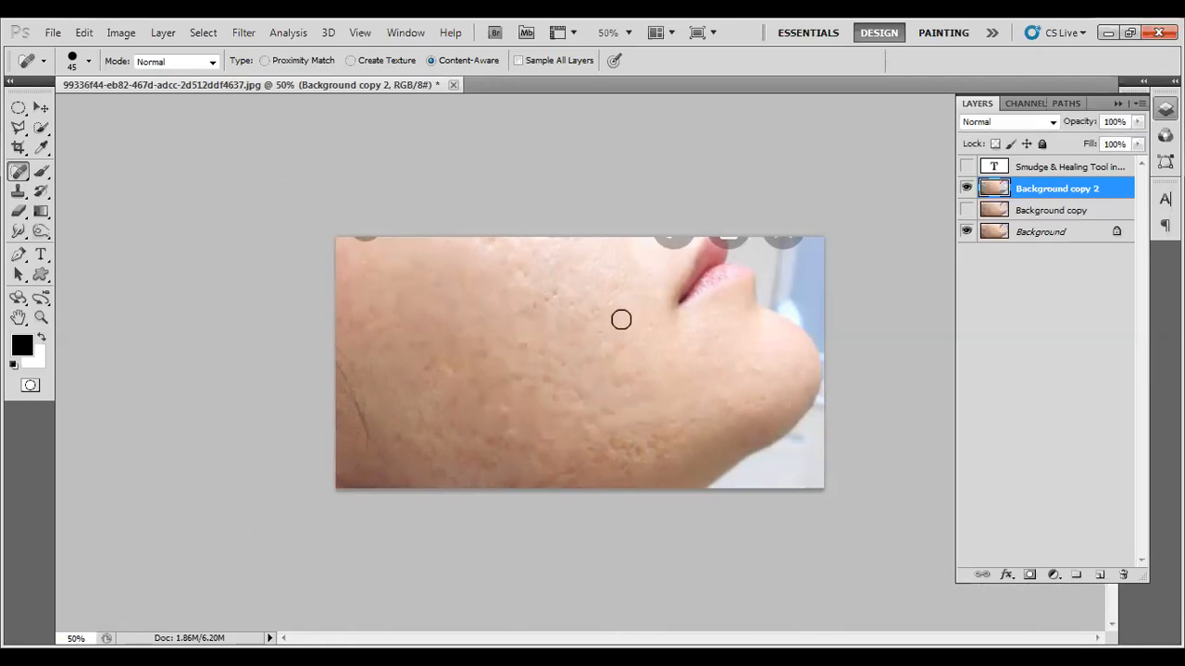
Step: Heal the scars in the upper and central cheek, and compare by toggling the Background copy 2 layer
mouse_move(559, 280)
left_mouse_down()
mouse_move(538, 303)
mouse_move(550, 312)
mouse_move(620, 302)
mouse_move(551, 297)
left_mouse_up()
mouse_move(619, 319)
left_mouse_down()
mouse_move(550, 317)
mouse_move(542, 329)
left_mouse_up()
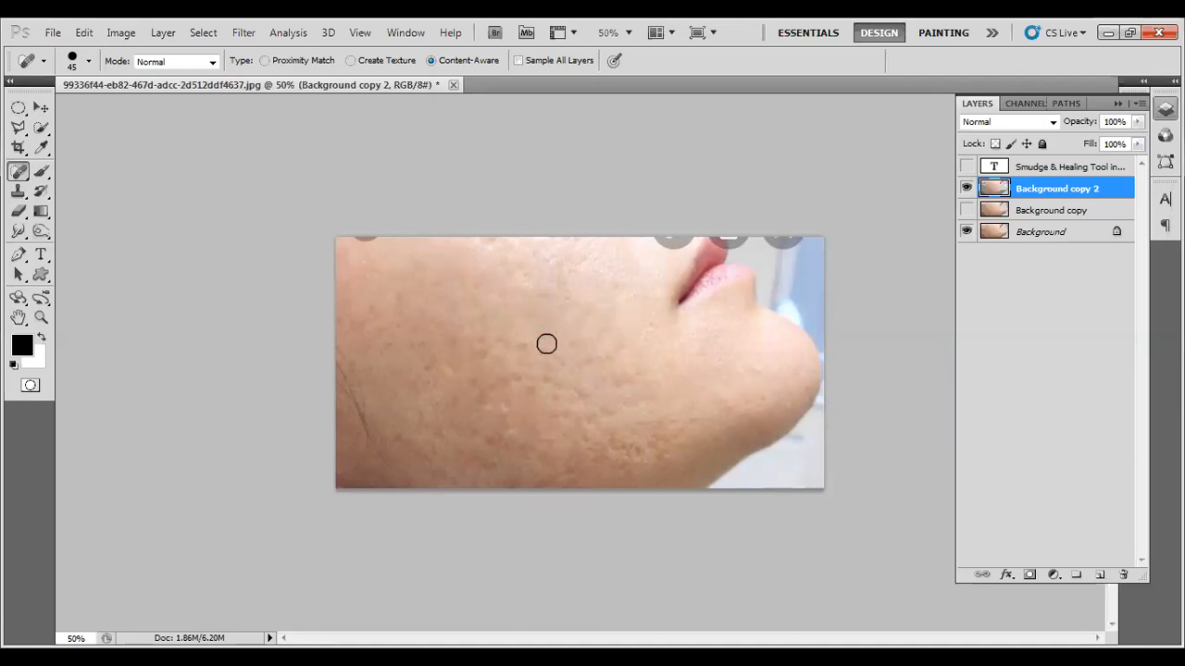
mouse_move(598, 402)
left_mouse_down()
mouse_move(472, 375)
mouse_move(600, 403)
mouse_move(520, 381)
mouse_move(496, 349)
mouse_move(458, 344)
left_mouse_up()
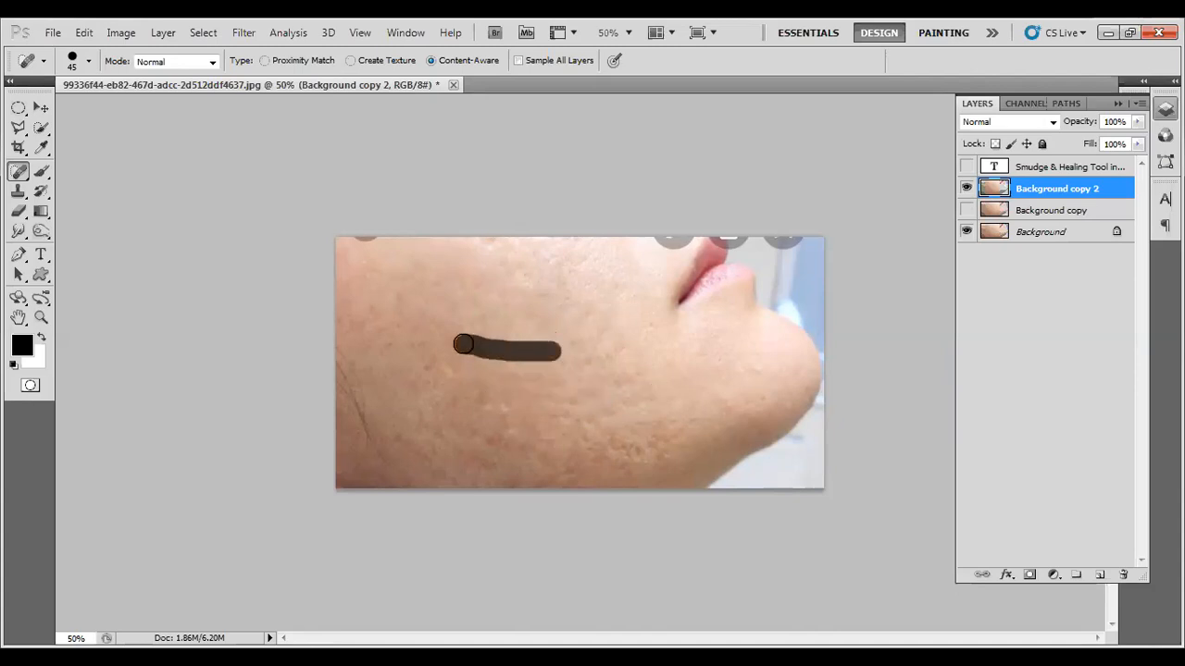
left_click(965, 189)
left_click(965, 189)
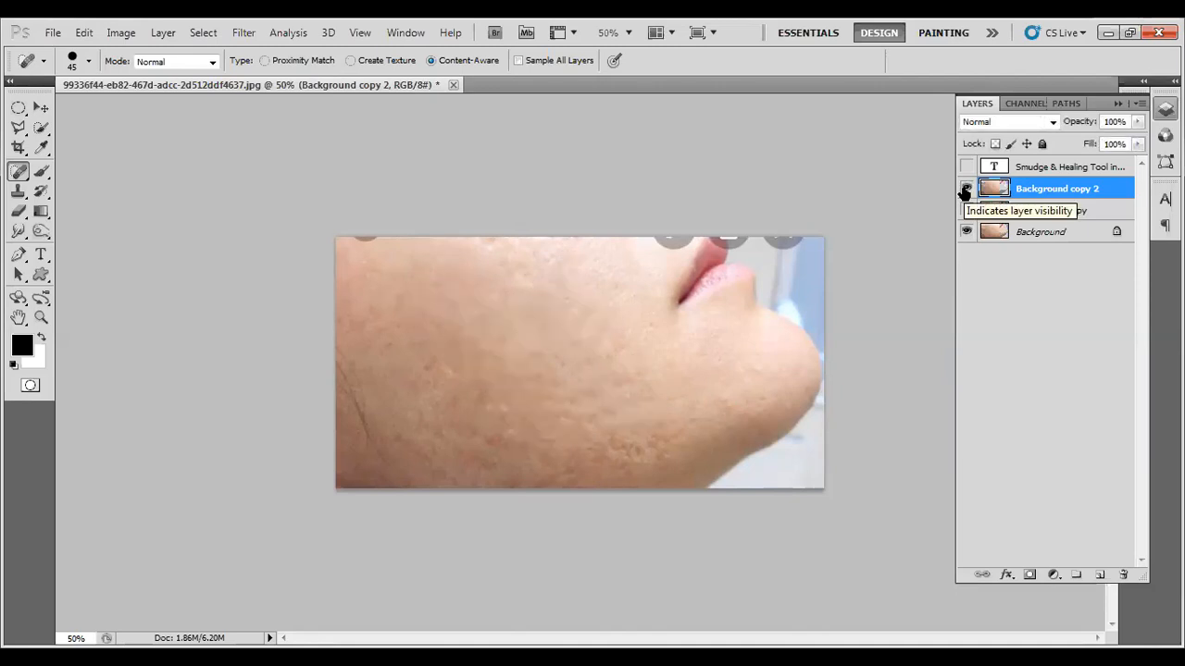
Step: Heal the scars near the jaw and across the lower and left cheek, and compare by toggling Background copy 2
mouse_move(685, 440)
left_mouse_down()
mouse_move(618, 454)
mouse_move(618, 435)
mouse_move(602, 435)
mouse_move(596, 460)
mouse_move(584, 446)
mouse_move(671, 424)
mouse_move(593, 425)
mouse_move(667, 421)
mouse_move(582, 459)
mouse_move(546, 458)
mouse_move(609, 452)
mouse_move(525, 438)
mouse_move(606, 434)
mouse_move(521, 429)
mouse_move(563, 406)
mouse_move(531, 406)
mouse_move(605, 401)
left_mouse_up()
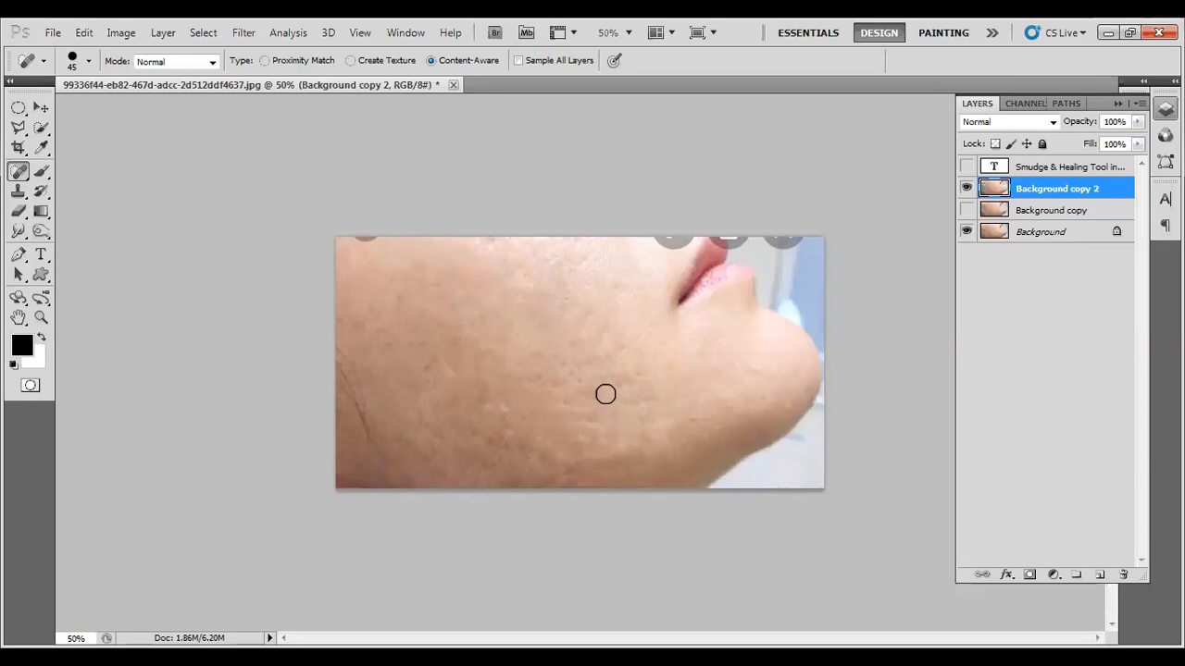
mouse_move(594, 388)
left_mouse_down()
mouse_move(551, 348)
mouse_move(566, 389)
mouse_move(537, 352)
mouse_move(560, 389)
left_mouse_up()
mouse_move(565, 392)
left_mouse_down()
mouse_move(470, 343)
mouse_move(531, 392)
mouse_move(515, 415)
mouse_move(437, 358)
mouse_move(537, 418)
mouse_move(463, 397)
mouse_move(488, 409)
mouse_move(491, 399)
mouse_move(404, 350)
mouse_move(471, 370)
mouse_move(441, 354)
left_mouse_up()
left_click_drag(458, 357, 391, 302)
left_click(967, 189)
left_click(966, 189)
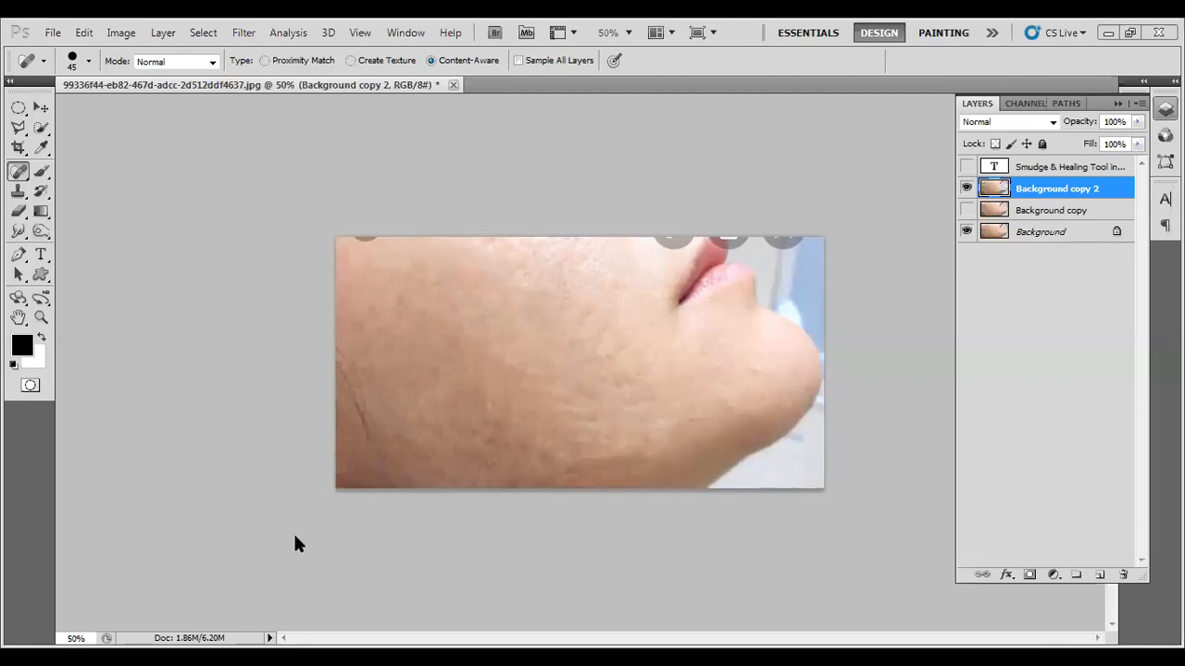
Step: Open the image 98d94954-9b52-4cd3-92e1-70aa2d3c713b.jpg from the Desktop
left_click(53, 32)
left_click(57, 66)
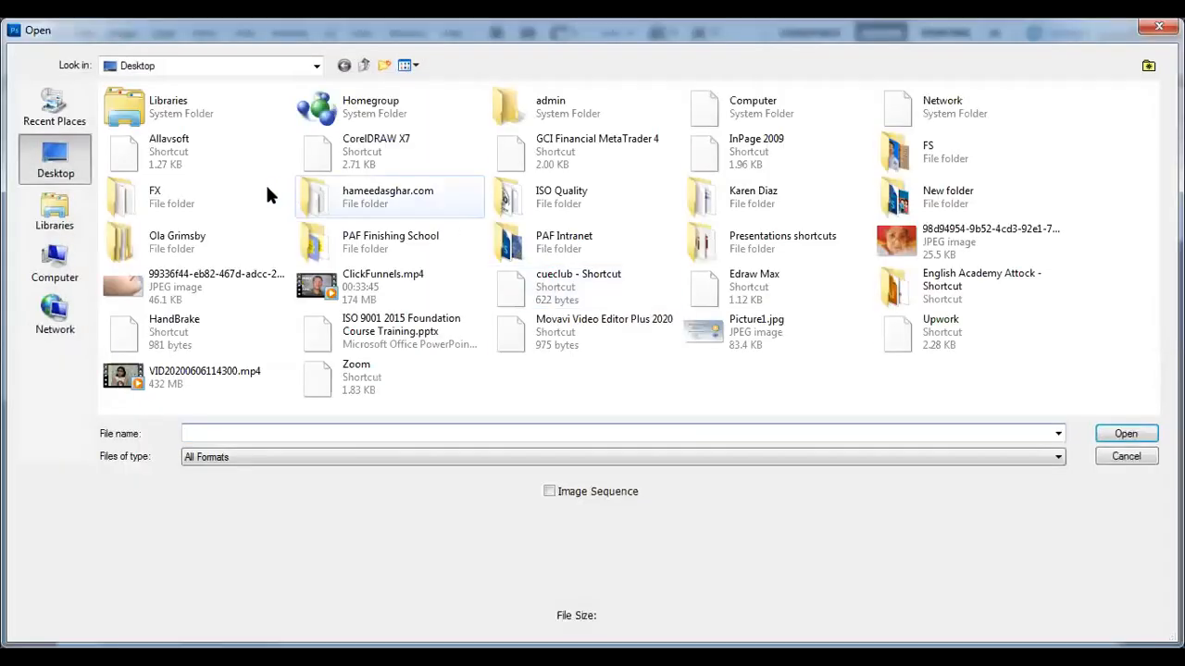
double_click(963, 232)
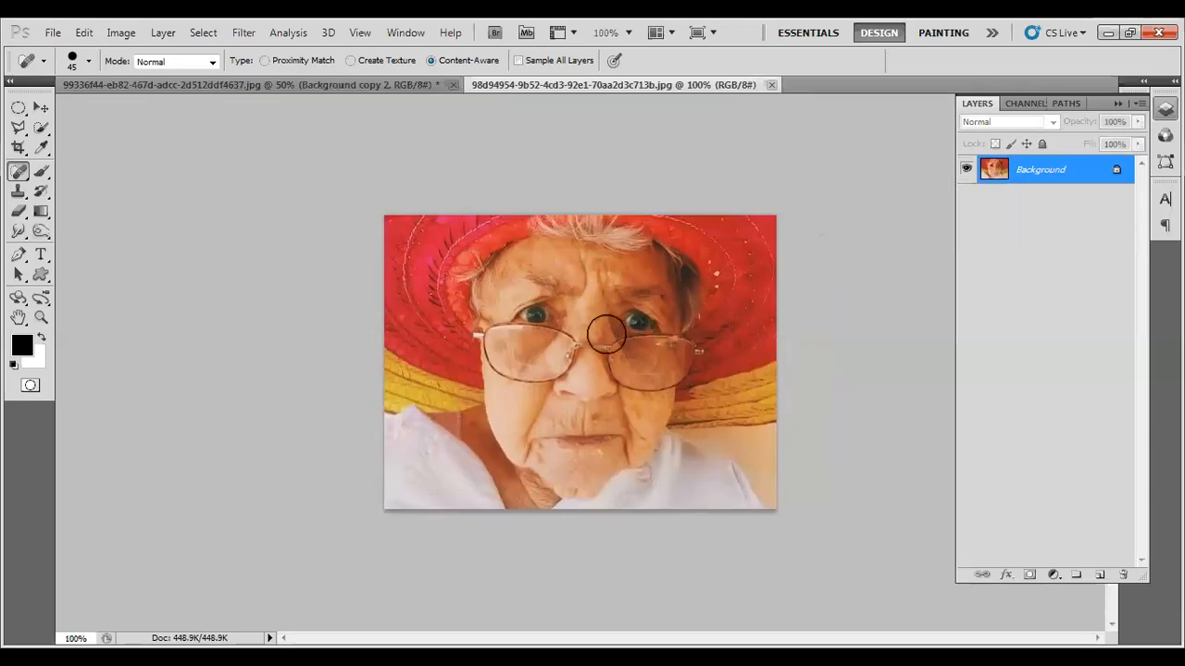
Step: Reduce the Spot Healing Brush to 10 px and paint over the two vertical forehead wrinkles between the eyebrows
scroll(606, 335, "up", 2)
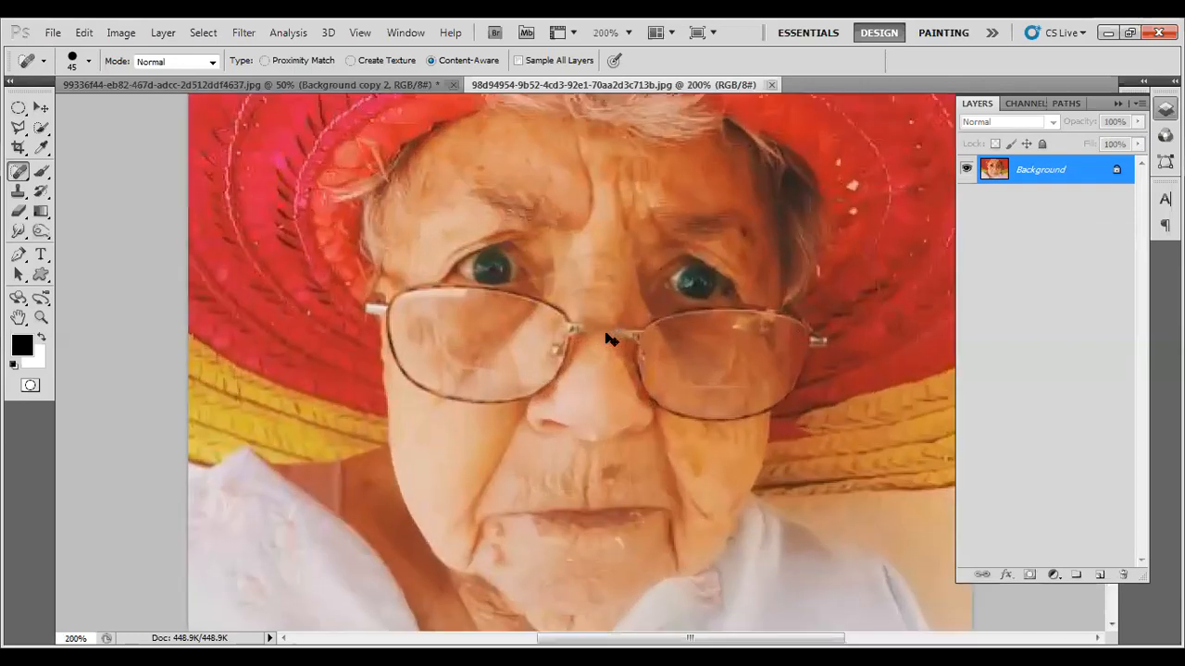
left_click_drag(582, 283, 555, 478)
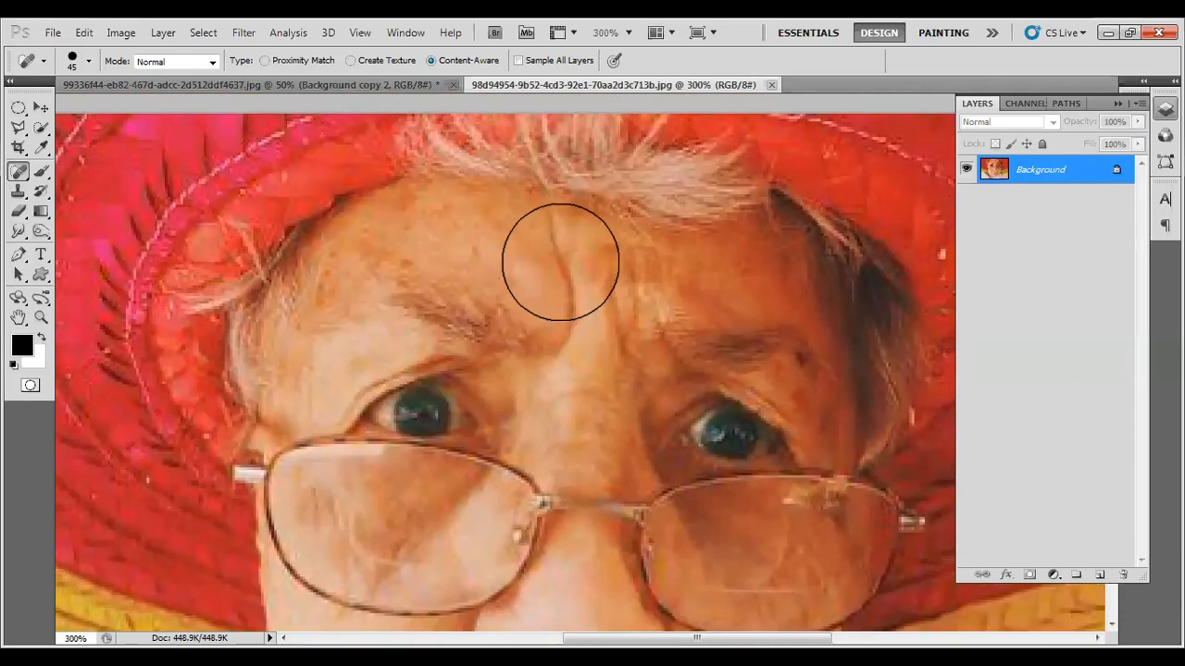
key("bracketleft")
key("bracketleft")
key("bracketleft")
key("bracketleft")
key("bracketleft")
key("bracketleft")
key("bracketleft")
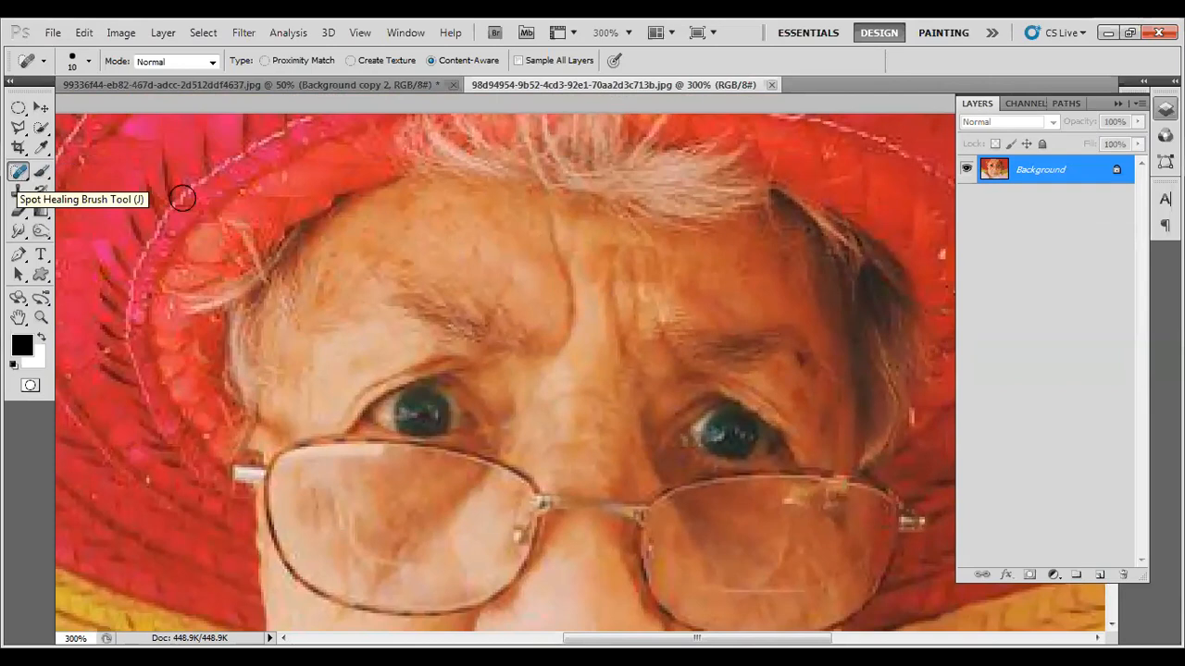
left_click_drag(545, 219, 574, 321)
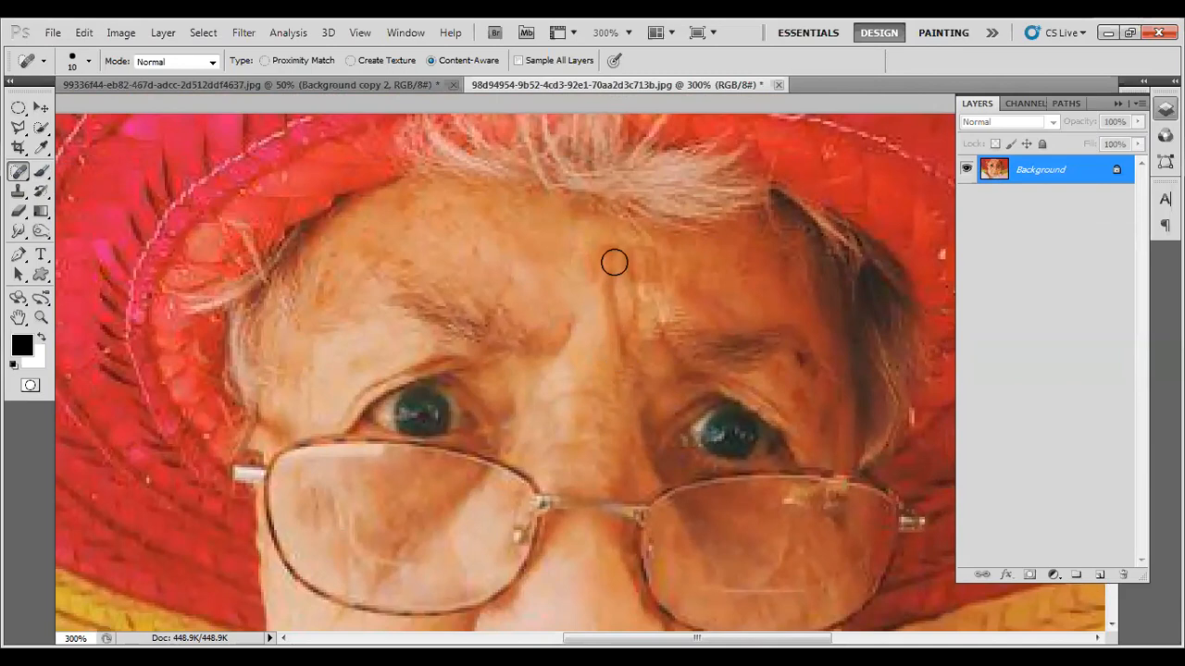
left_click_drag(612, 249, 616, 330)
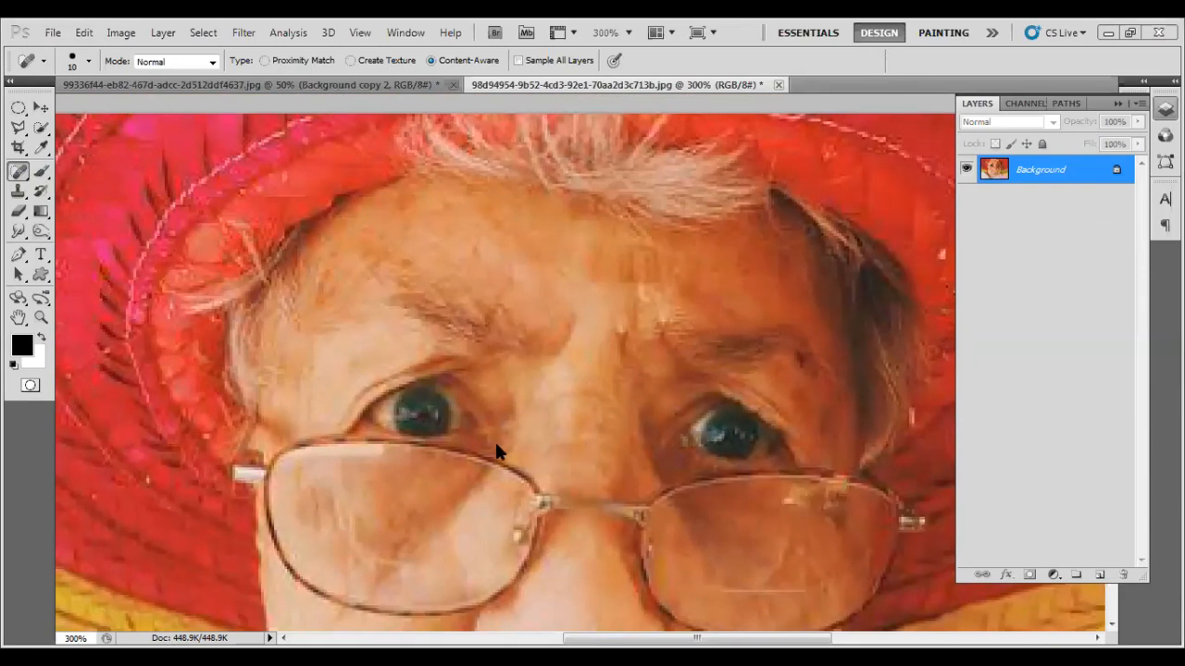
Step: Remove the bridge of the glasses by painting over it with short vertical Spot Healing Brush strokes
left_click_drag(496, 422, 376, 211)
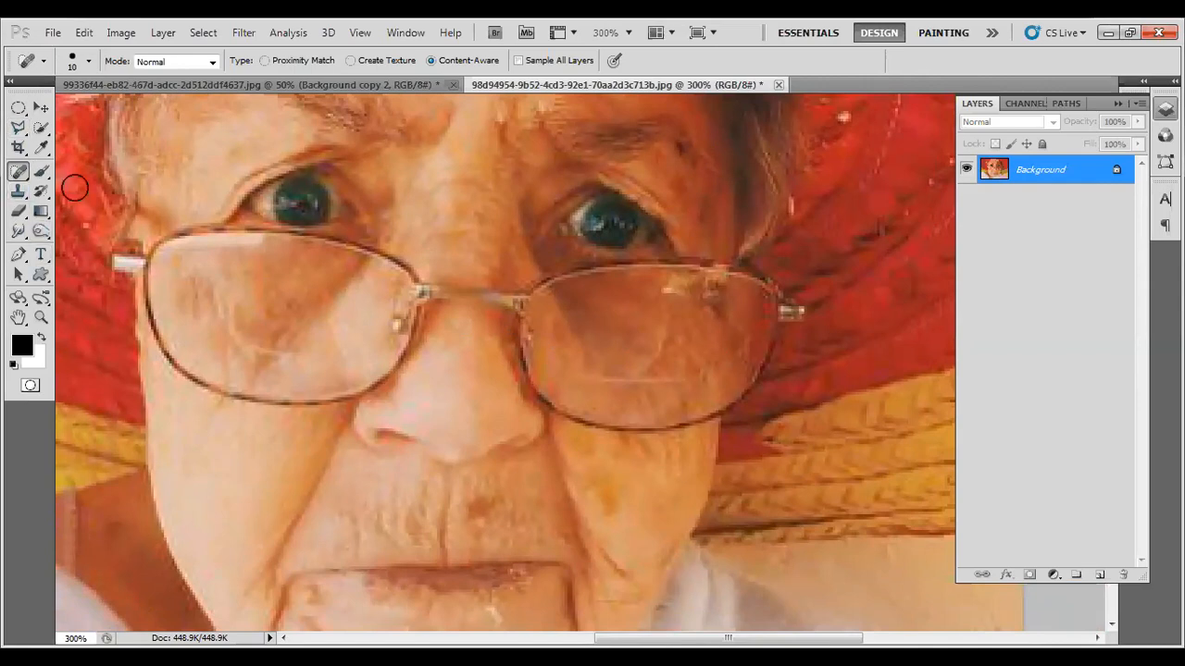
left_click_drag(450, 286, 470, 361)
left_click_drag(492, 281, 498, 347)
left_click_drag(508, 286, 508, 355)
left_click_drag(436, 272, 427, 364)
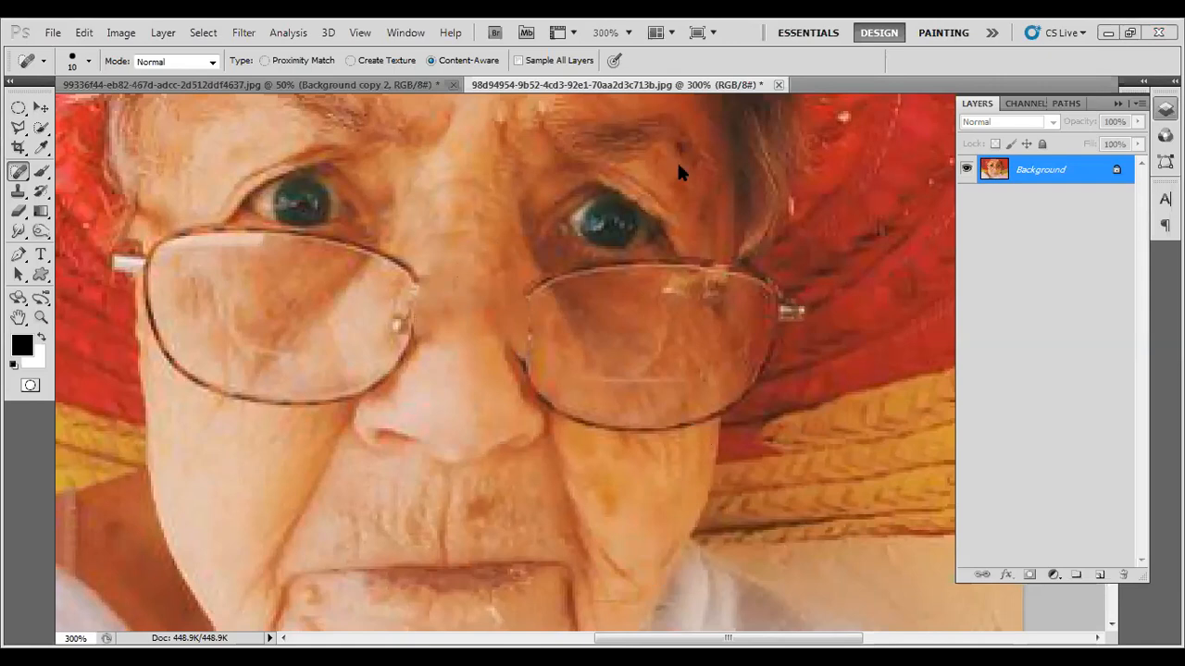
left_click(433, 219)
Step: Heal the creases running down from both corners of the mouth with the Spot Healing Brush
left_click_drag(459, 250, 452, 434)
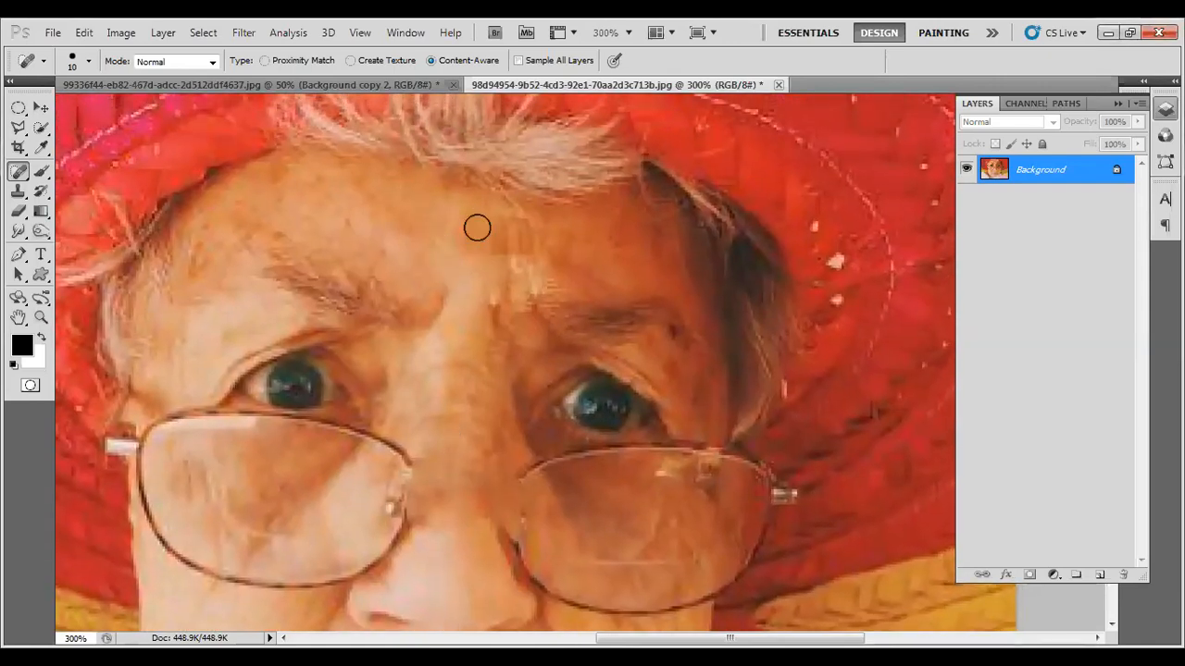
left_click_drag(484, 376, 475, 283)
scroll(434, 256, "down", 5)
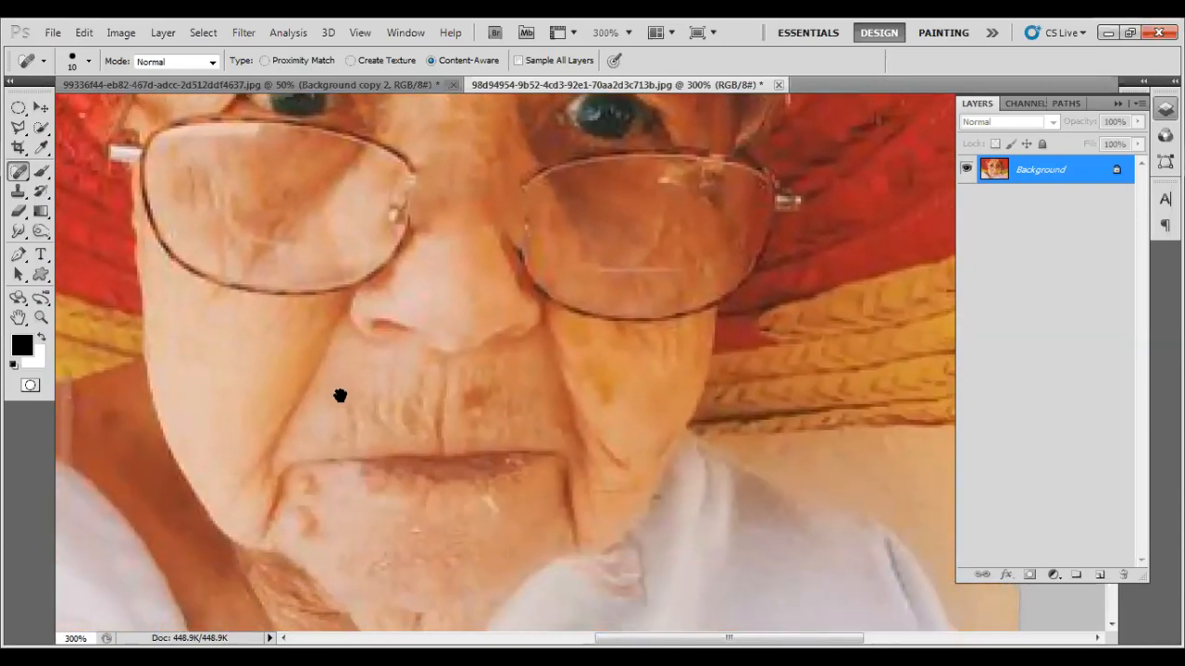
left_click_drag(275, 415, 251, 440)
left_click(274, 409)
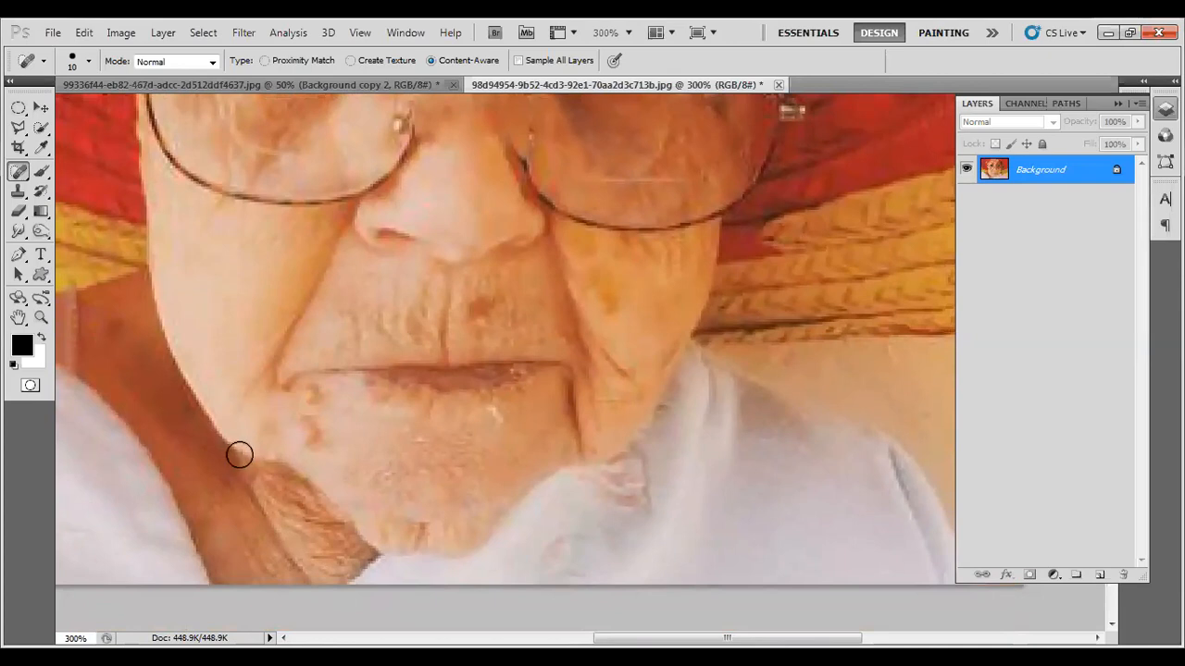
left_click_drag(582, 397, 579, 458)
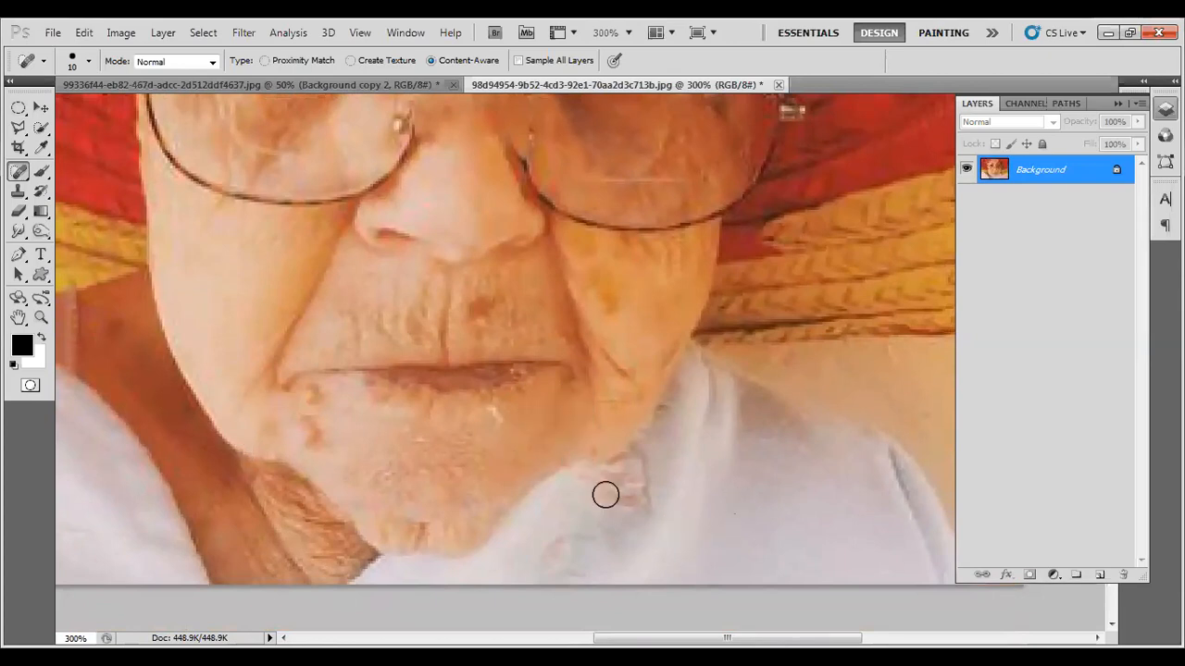
Step: Heal the blemishes below the left corner of the mouth and the crease beside its right corner
left_click(315, 439)
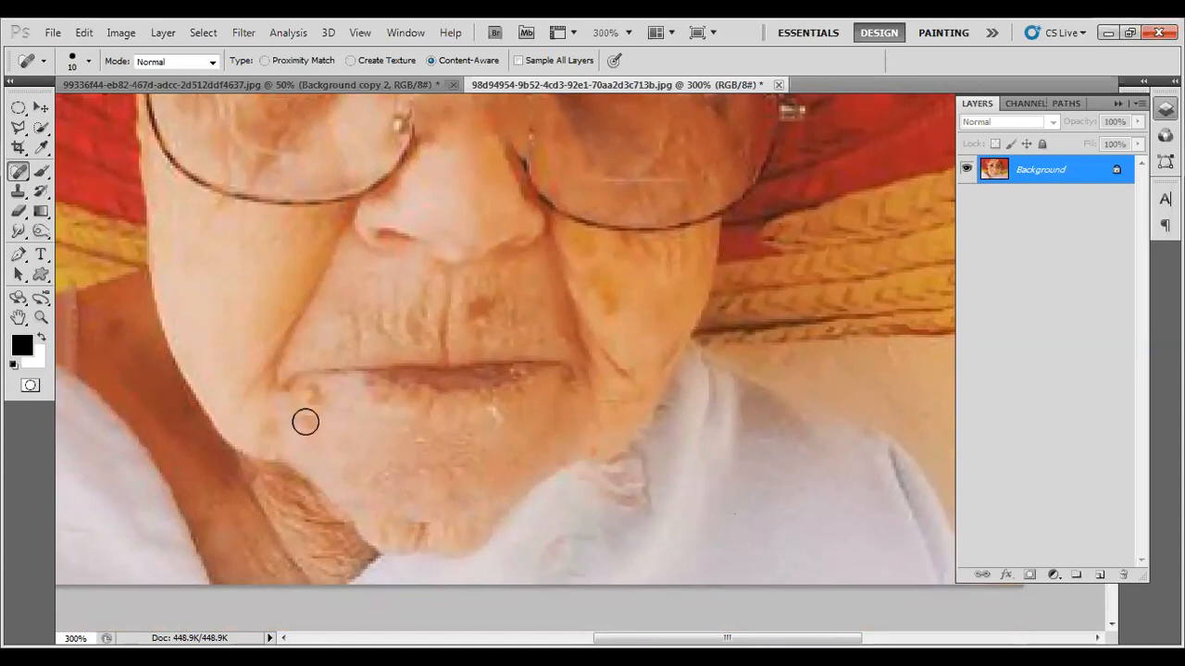
left_click_drag(301, 413, 360, 426)
left_click_drag(307, 391, 336, 396)
left_click_drag(591, 408, 583, 324)
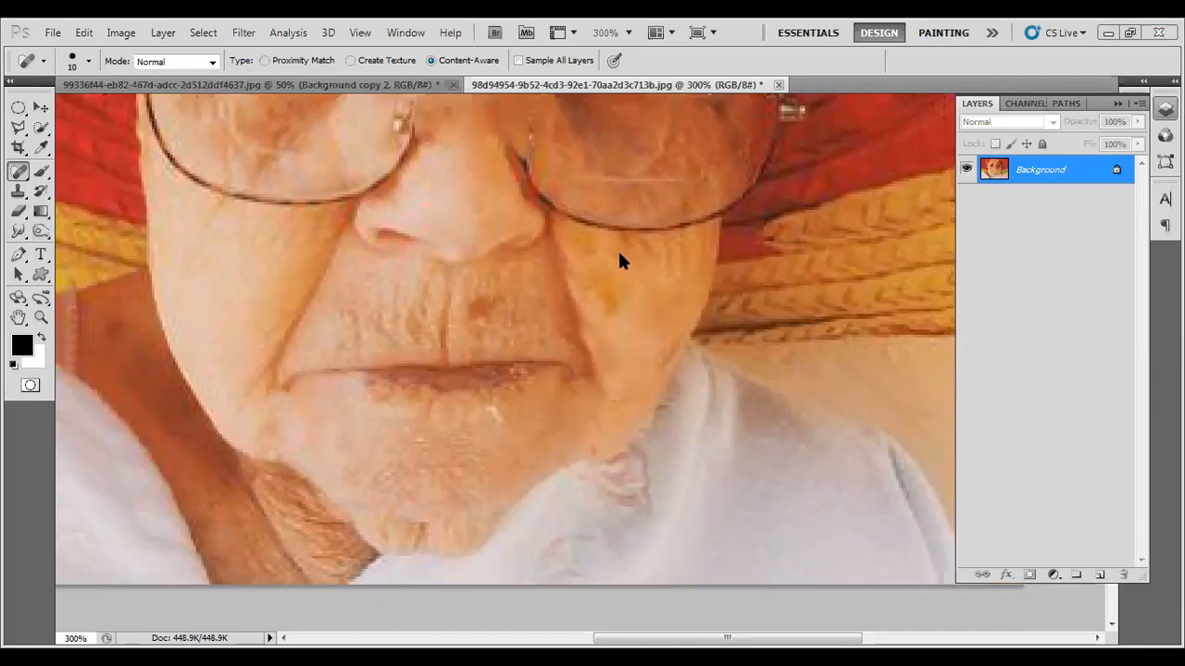
Step: Duplicate the Background layer of the portrait
scroll(566, 315, "up", 3)
left_click_drag(524, 270, 517, 388)
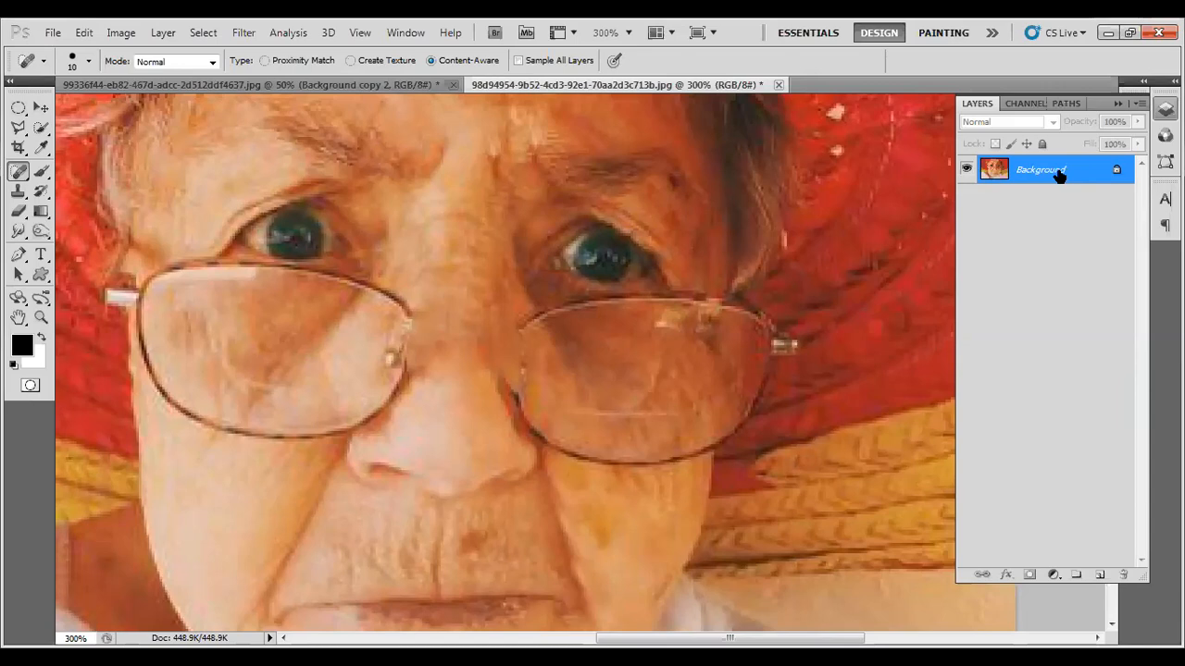
left_click_drag(1060, 176, 1099, 569)
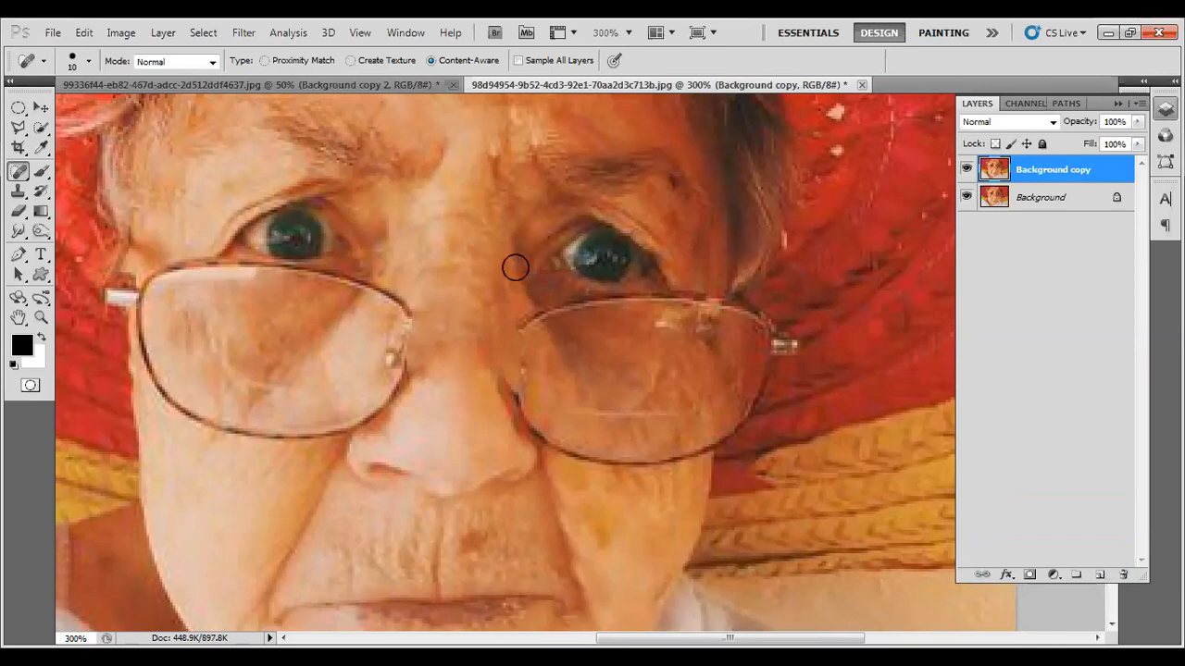
Step: Open the full-length photo of the young woman in black as a separate document
left_click(307, 230)
left_click(41, 108)
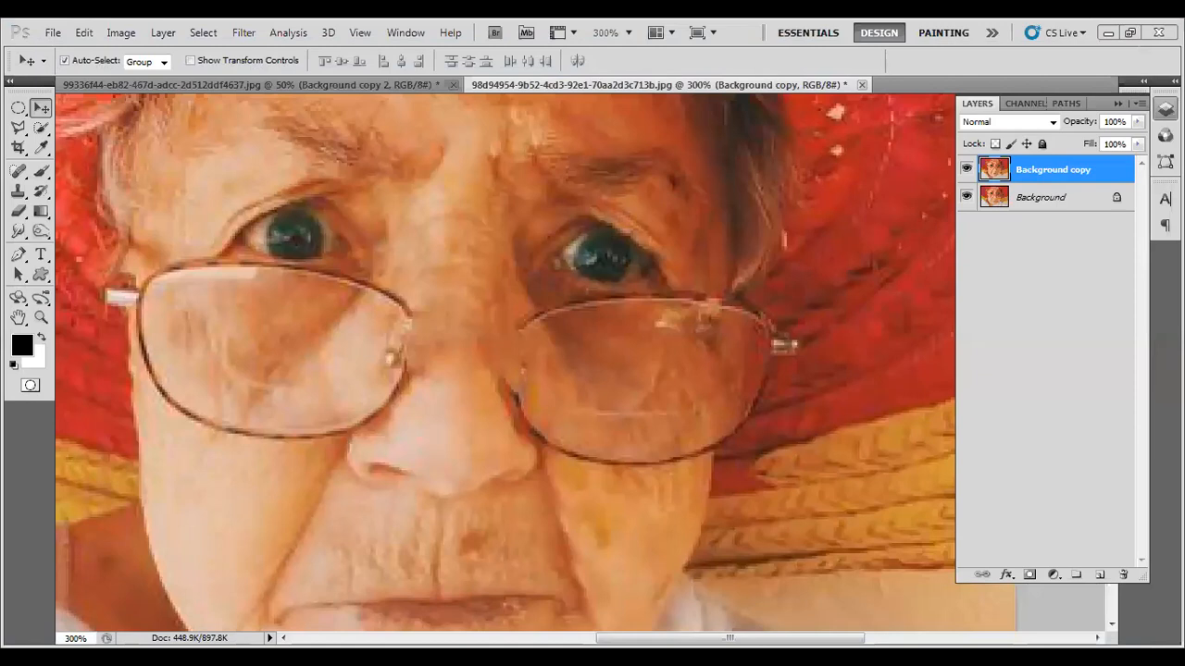
left_click_drag(858, 120, 890, 92)
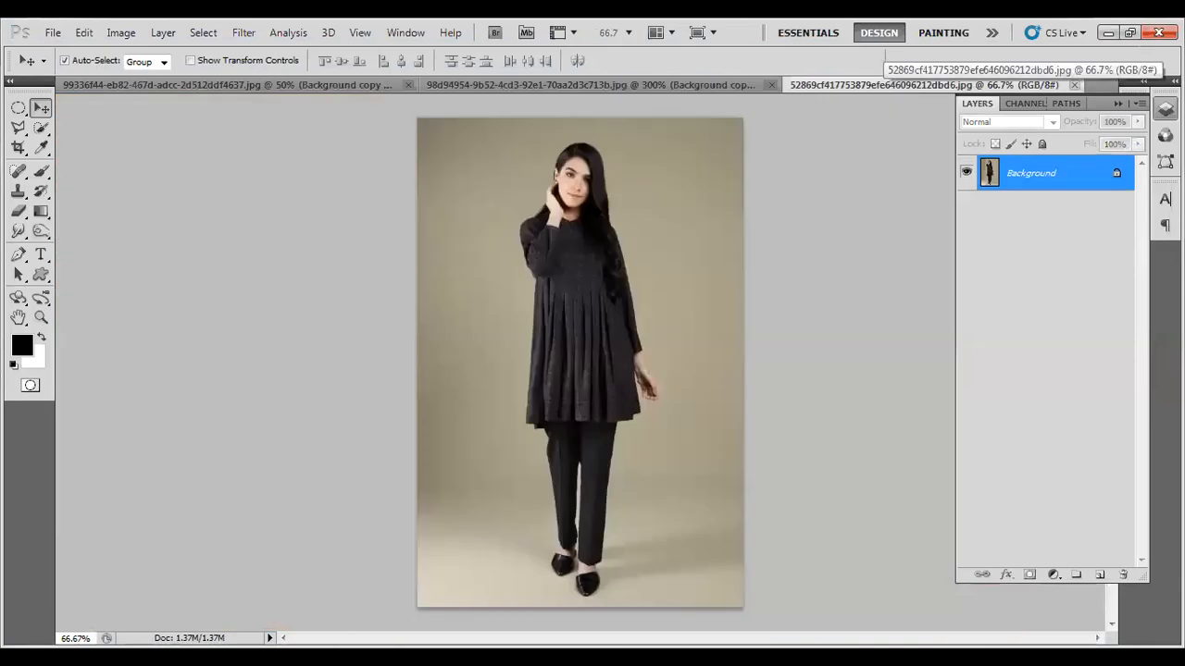
Step: Draw a circular selection with 0 px feather around the young woman's fully lit eye and its eyebrow
key("ctrl+plus")
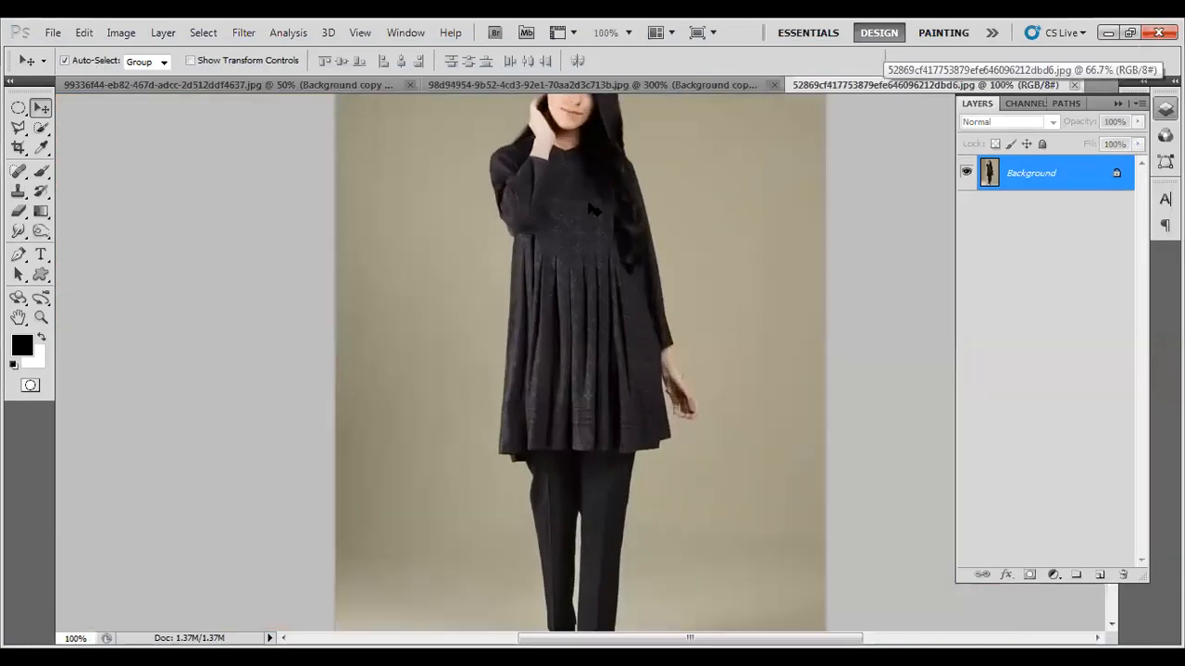
left_click_drag(567, 250, 567, 419)
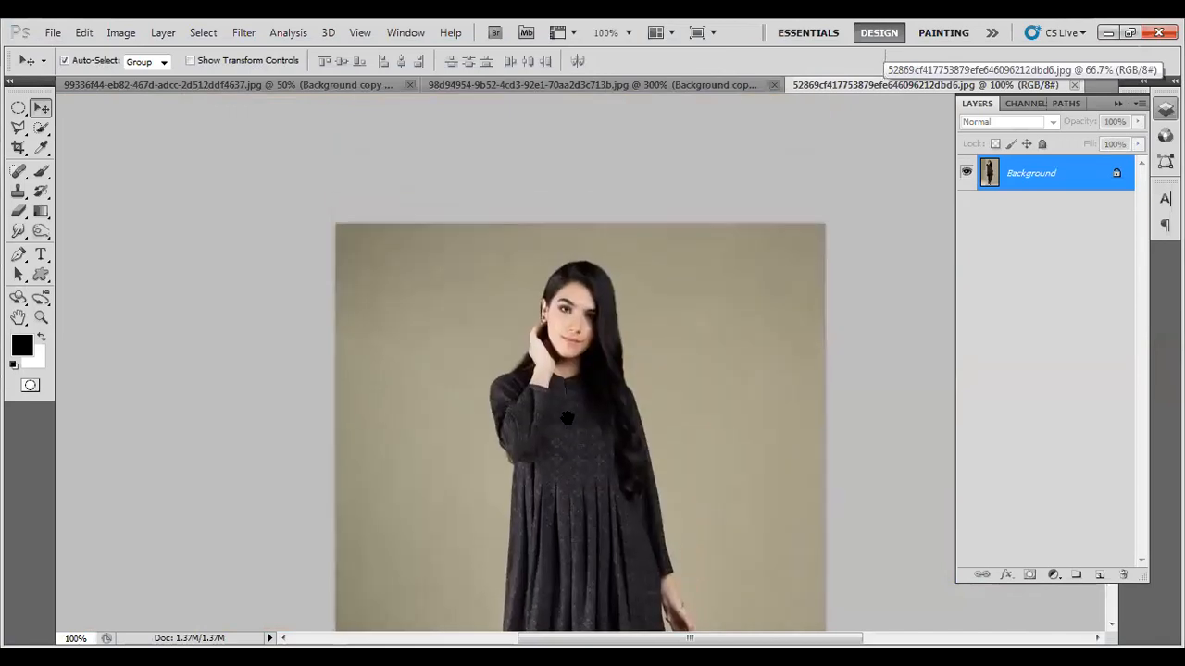
key("ctrl+plus")
key("ctrl+plus")
key("ctrl+plus")
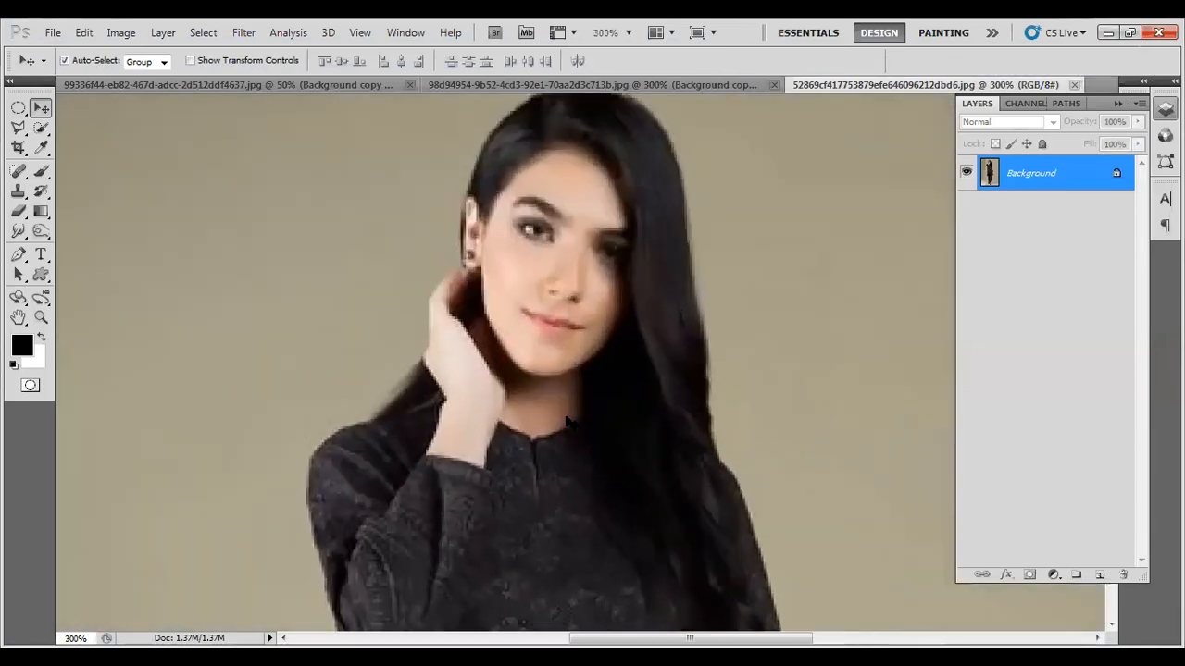
left_click_drag(506, 383, 507, 399)
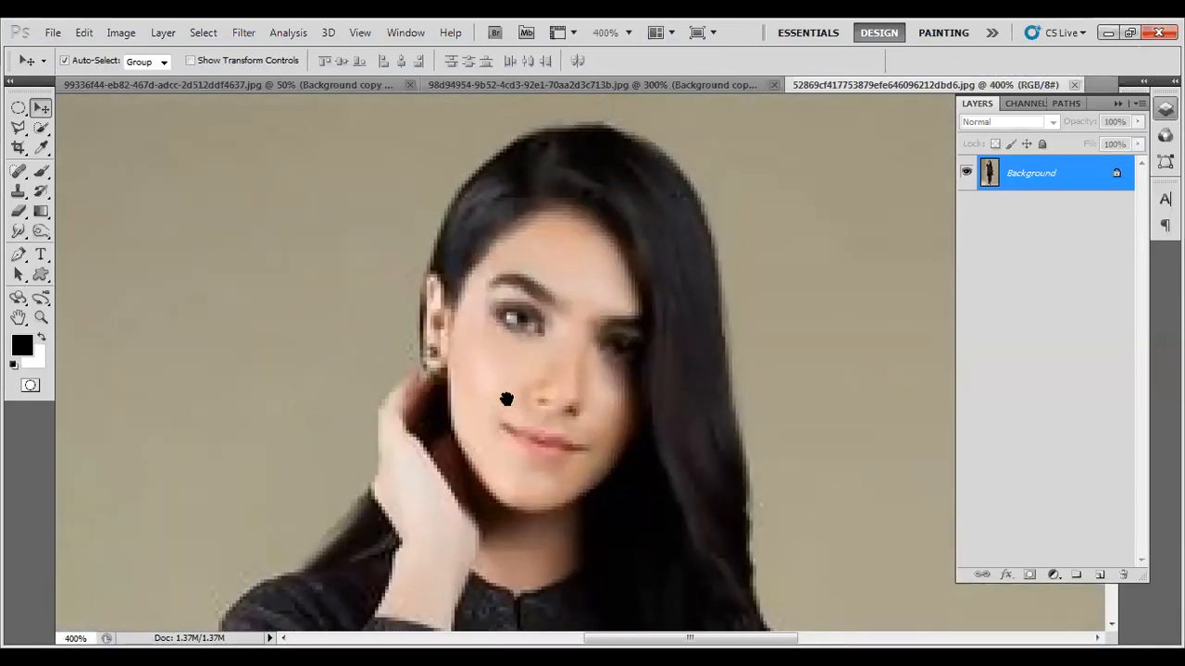
left_click(19, 109)
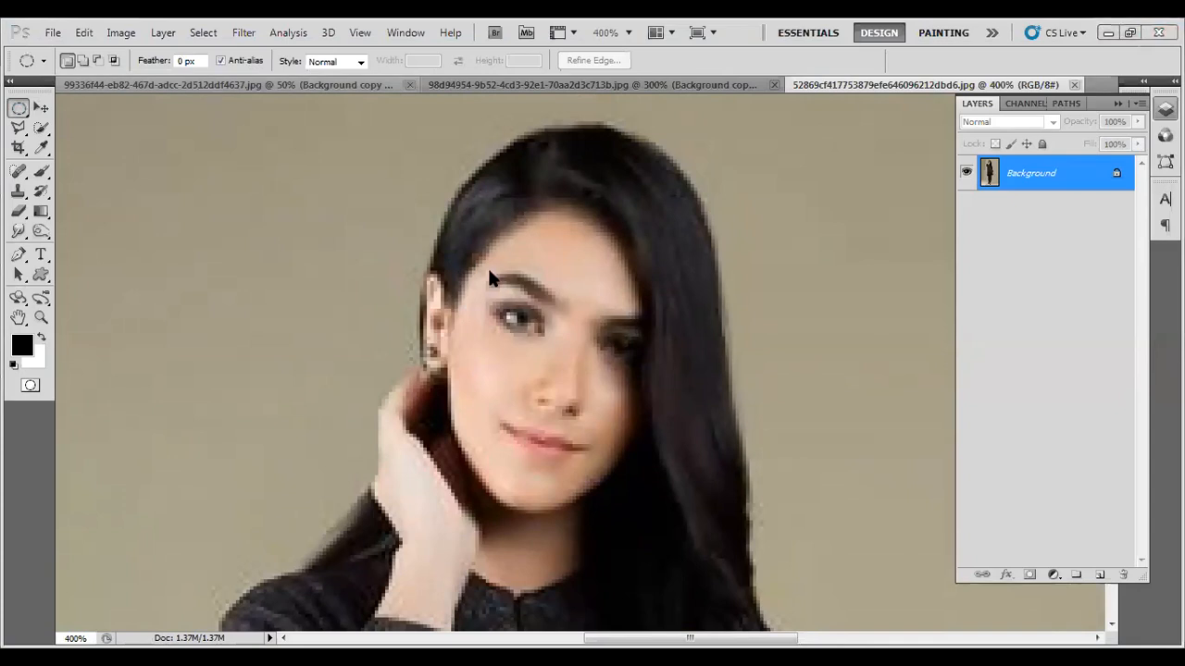
left_click_drag(480, 261, 566, 357)
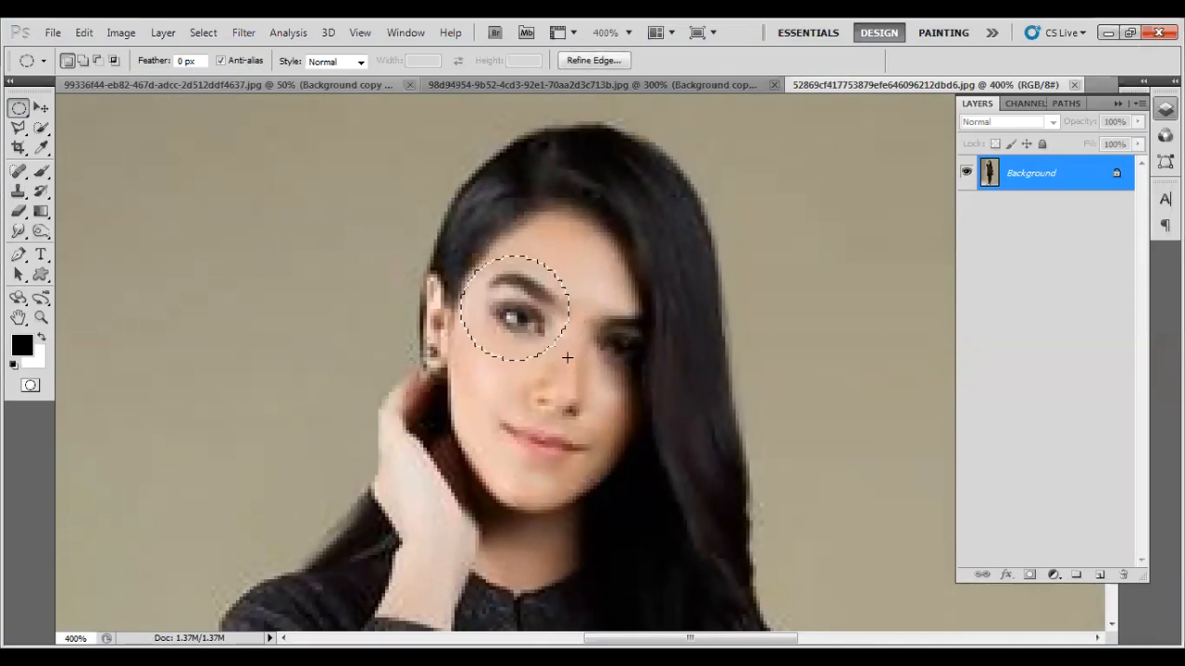
left_click(538, 259)
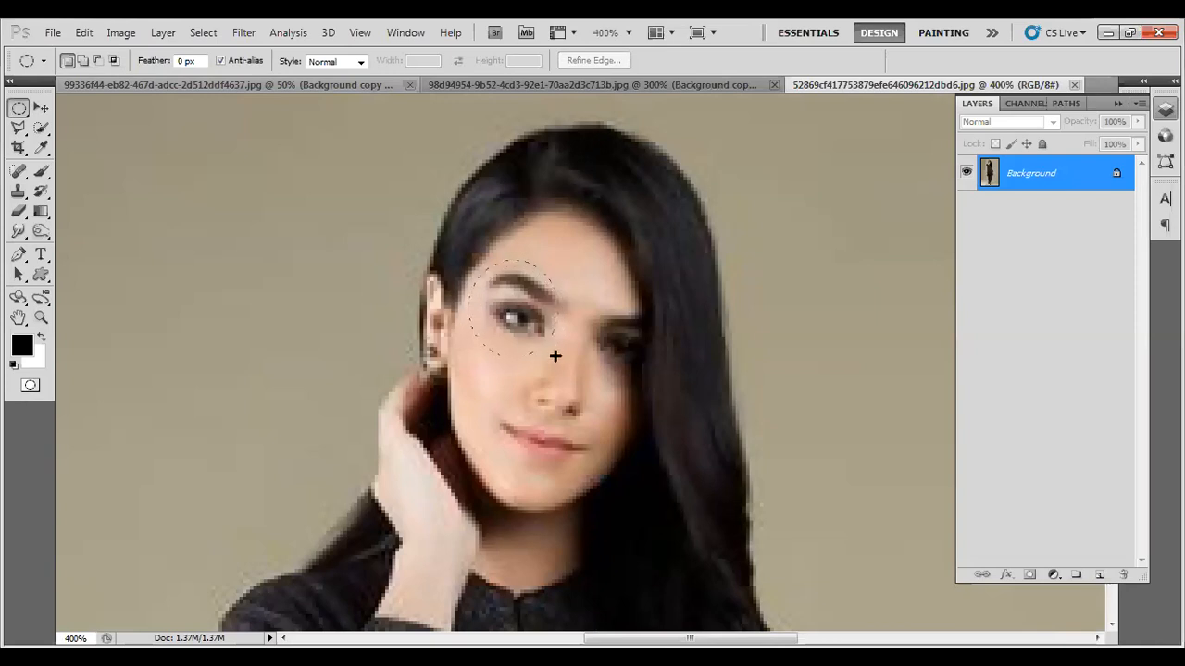
left_click_drag(568, 359, 567, 359)
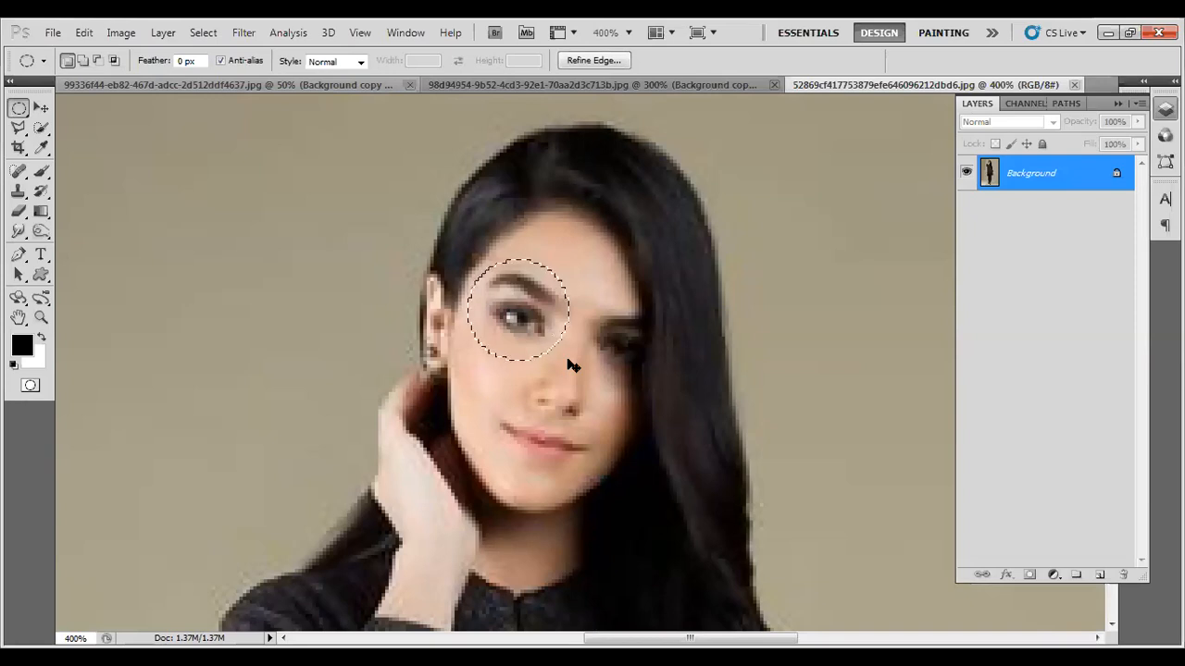
Step: Copy the selected eye to a new layer and move the copy onto the plain backdrop beside her hair
key("ctrl+j")
key("v")
left_click_drag(535, 326, 866, 315)
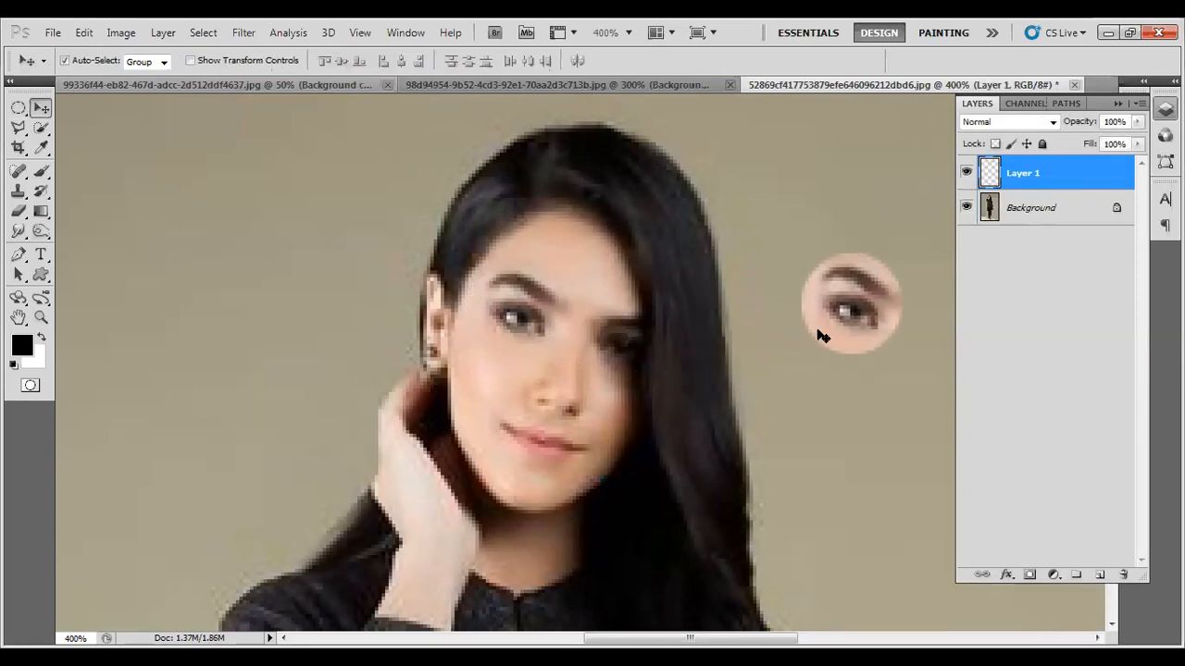
Step: Try to select the same eye on the face with an elliptical marquee feathered by 25 px
left_click(508, 319)
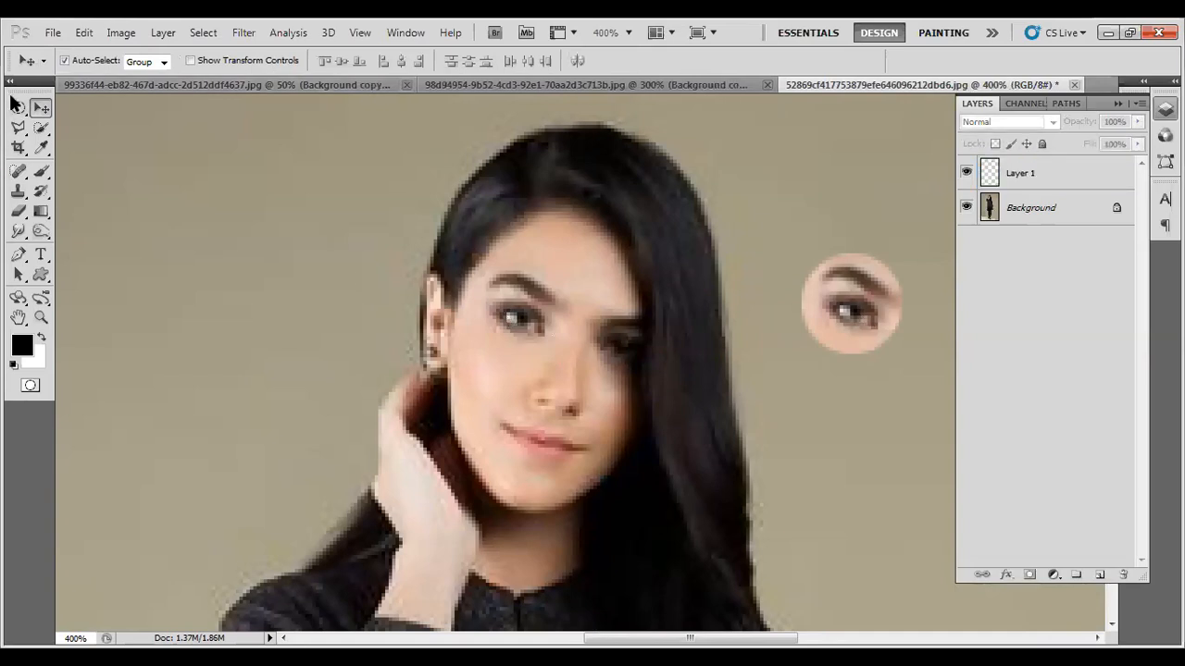
left_click(18, 107)
double_click(188, 60)
type("25")
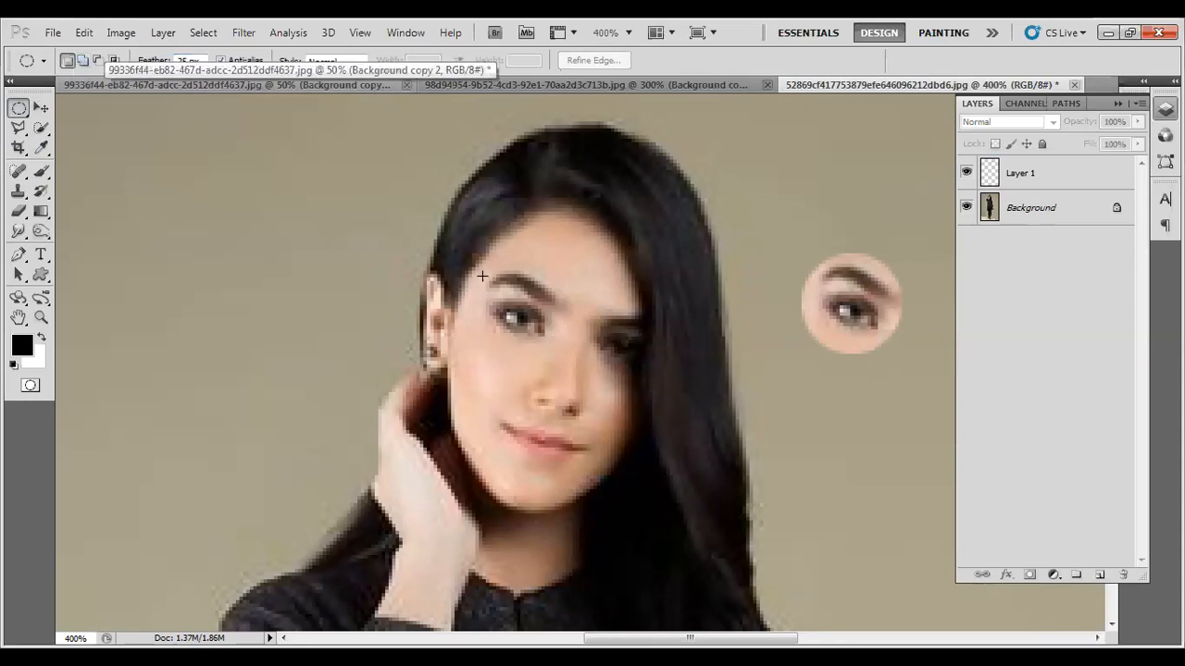
left_click_drag(479, 269, 568, 347)
left_click(594, 274)
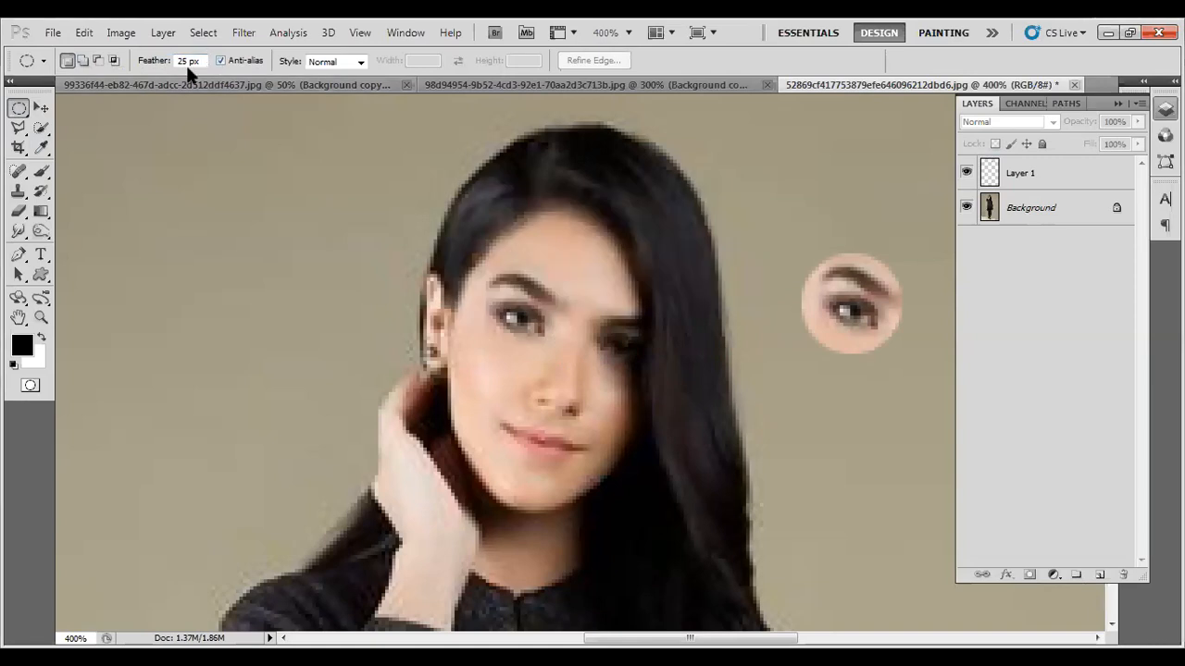
Step: Set the marquee feather to 10 px, select the eye and eyebrow again, and copy them to a new layer
double_click(184, 63)
left_click(779, 199)
double_click(184, 61)
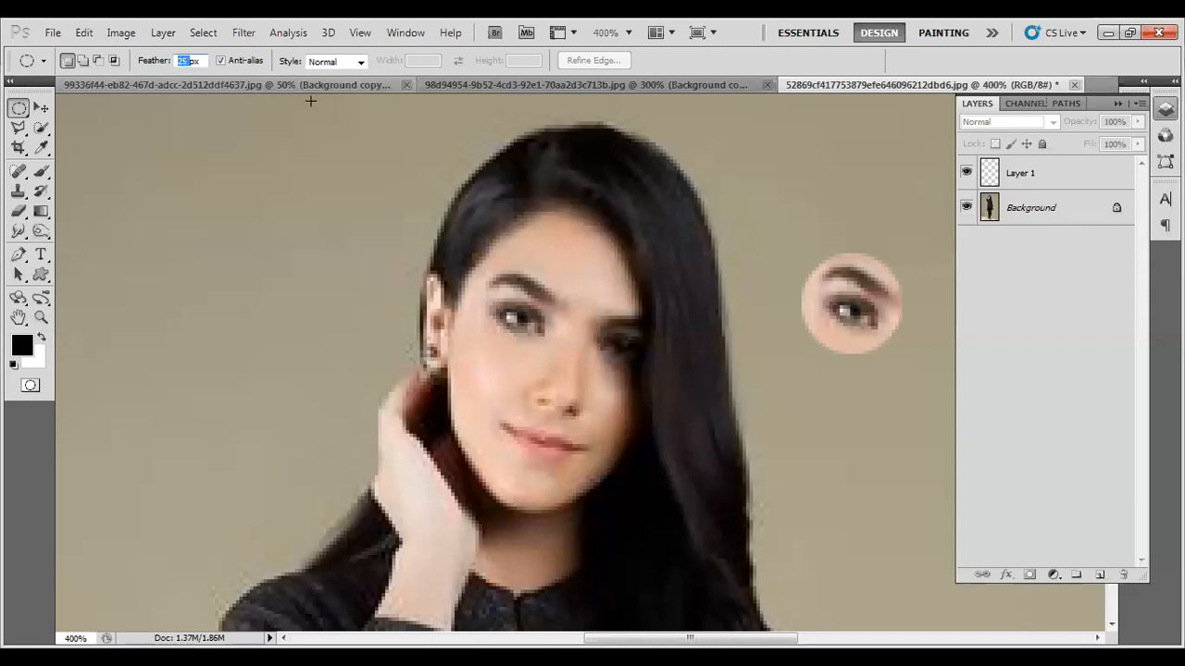
type("10")
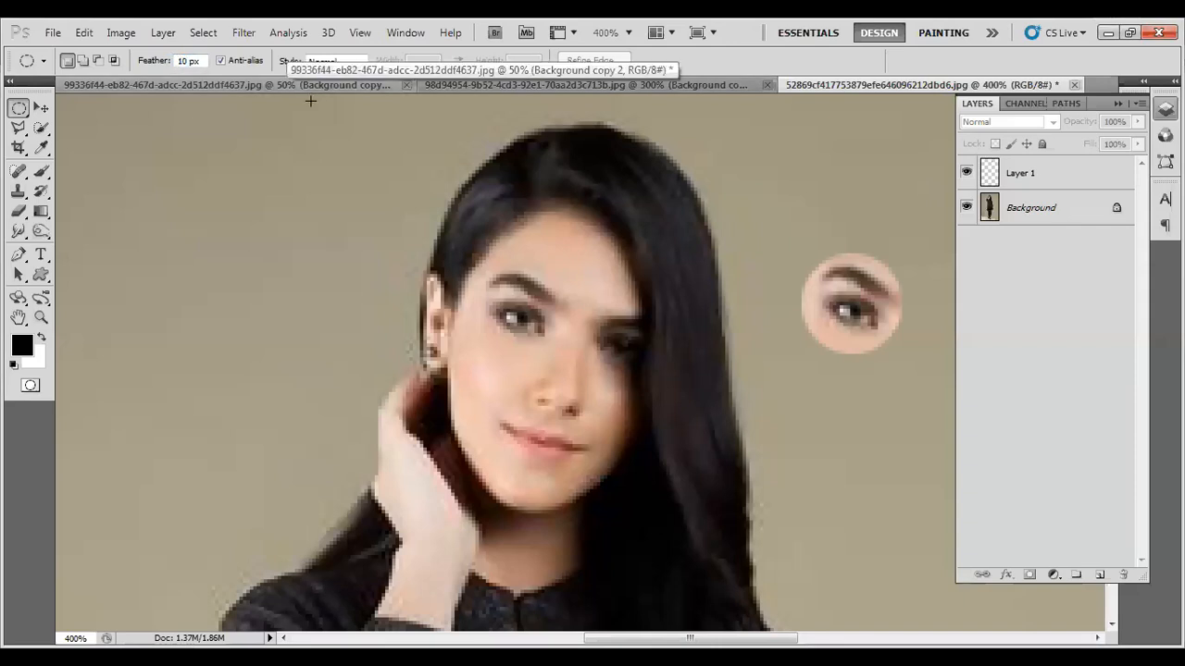
left_click_drag(480, 264, 583, 374)
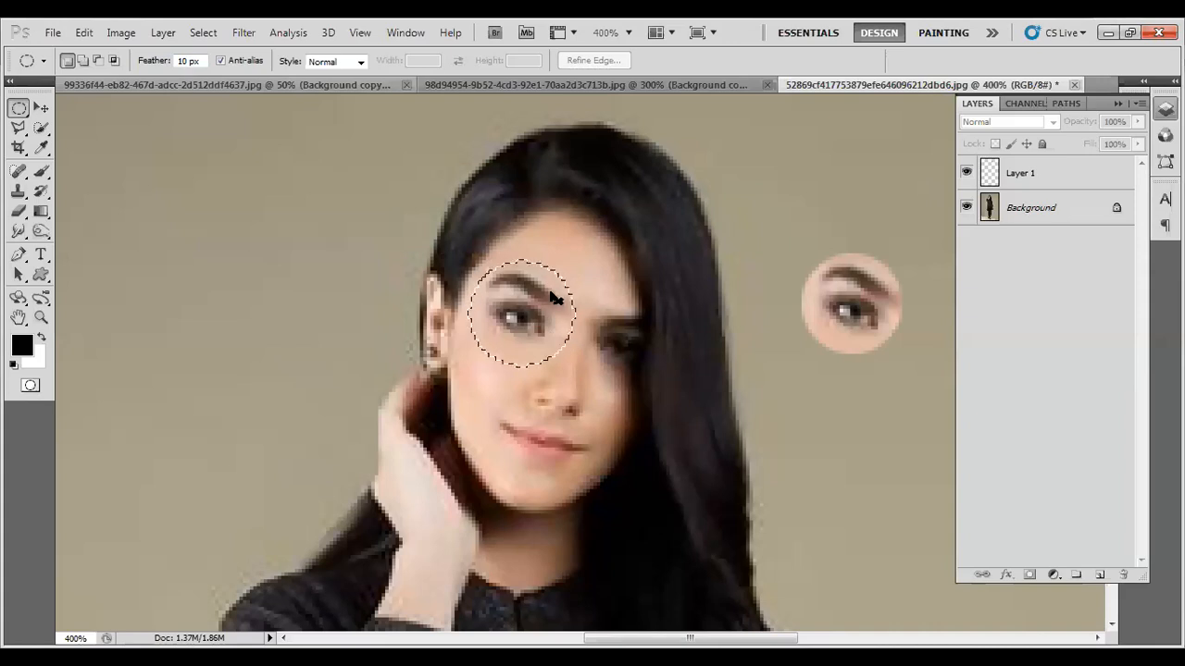
key("ctrl+j")
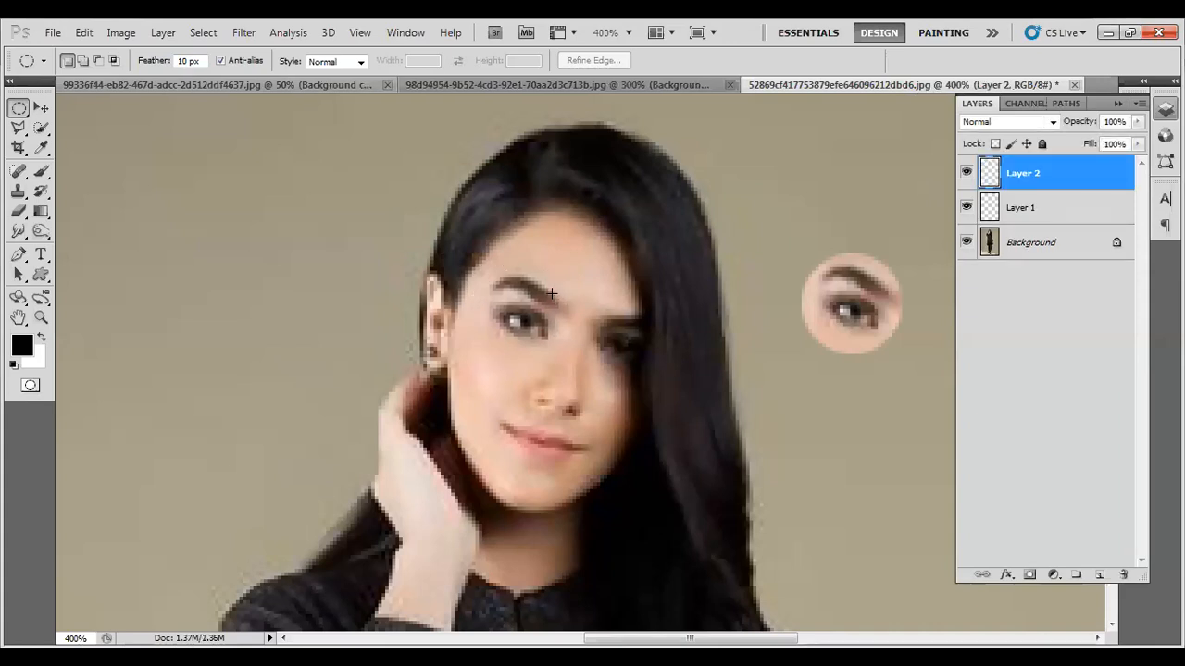
Step: Move the feathered eye copy into the elderly woman's portrait document
key("v")
left_click_drag(541, 317, 823, 335)
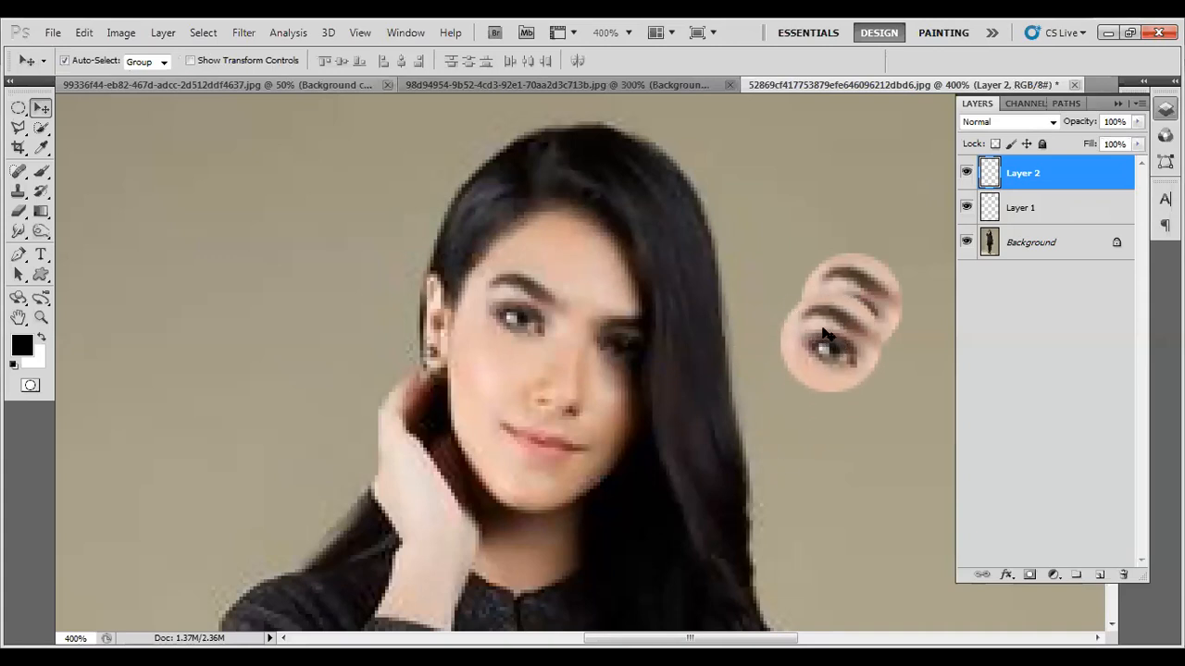
left_click_drag(823, 335, 476, 84)
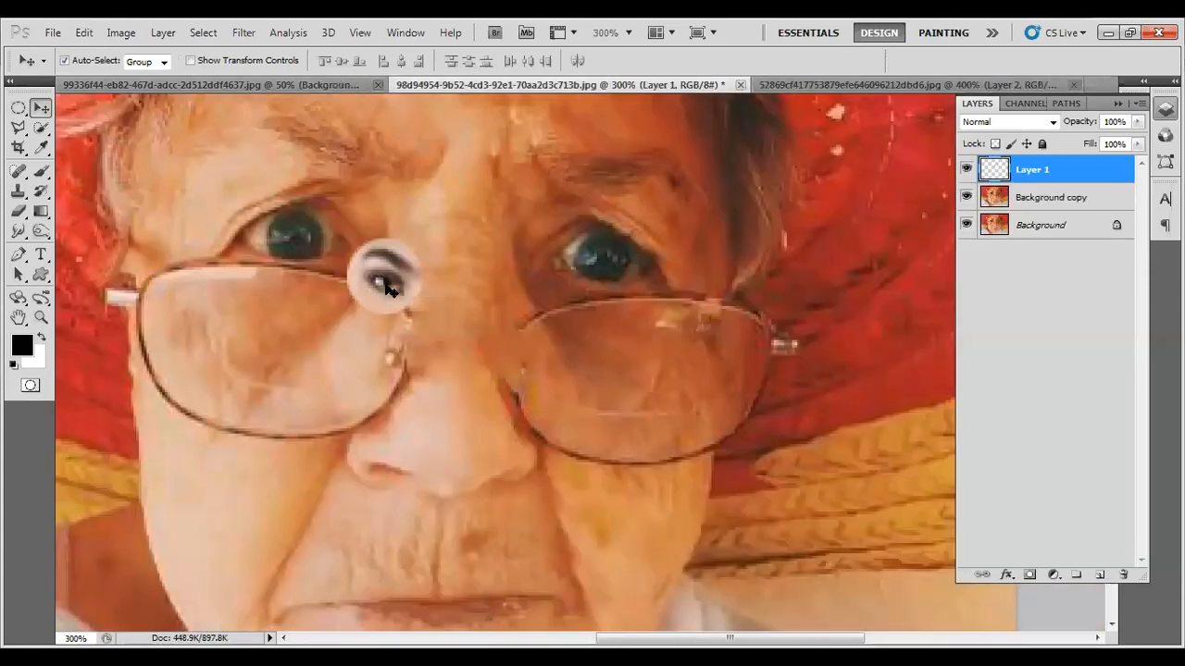
Step: Scale the pasted eye to about 324%, rotate it about -23°, and place it over the elderly woman's eye beside the silver glasses hinge
key("ctrl+t")
left_click_drag(419, 316, 506, 393)
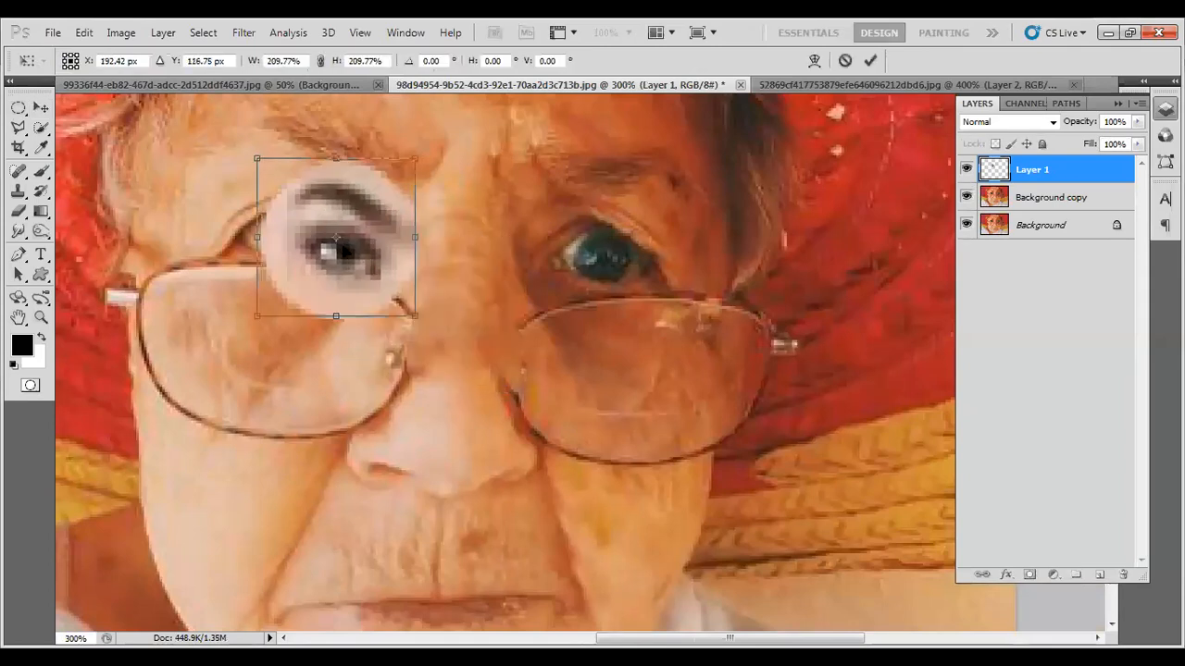
left_click_drag(338, 239, 315, 223)
left_click_drag(392, 300, 340, 261)
left_click_drag(434, 401, 486, 329)
left_click_drag(322, 255, 310, 229)
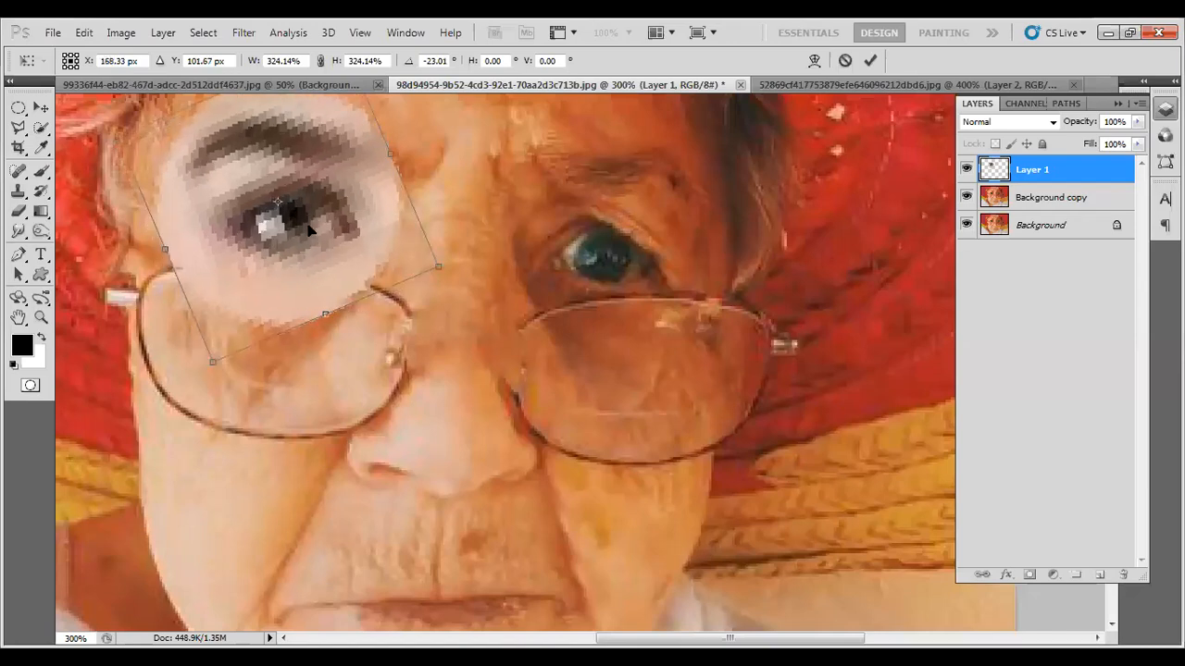
key("Return")
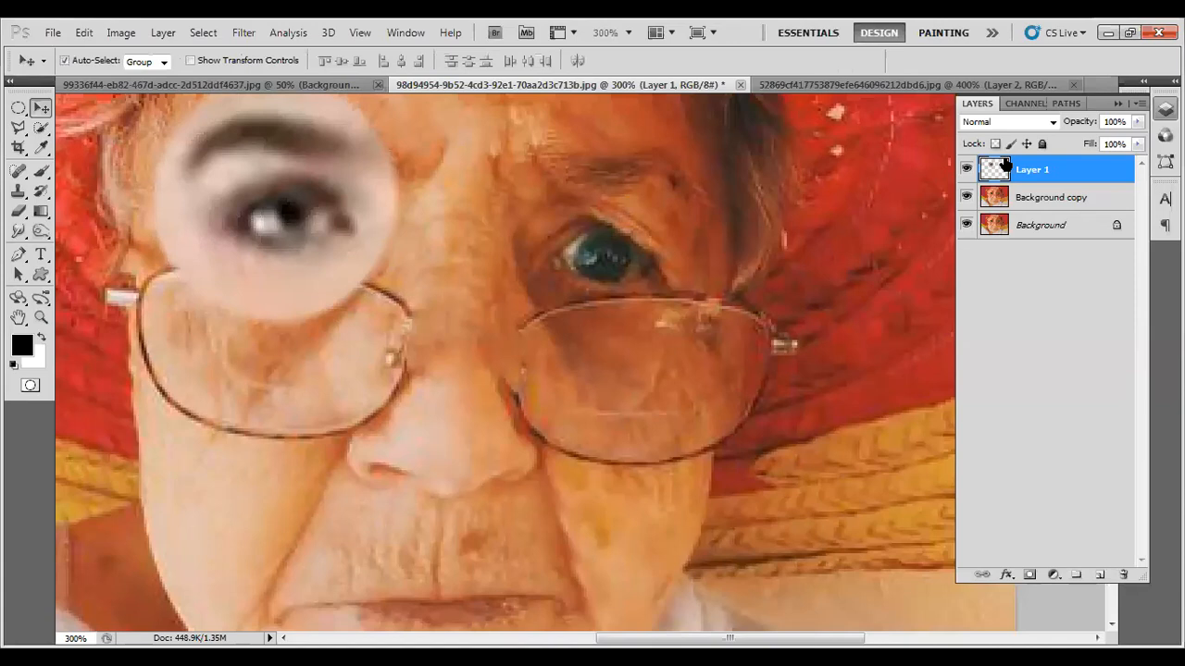
Step: Erase the pasted eyebrow and the pale skin around the pasted eye with a soft 60 px Eraser at 0% hardness
left_click_drag(296, 205, 359, 335)
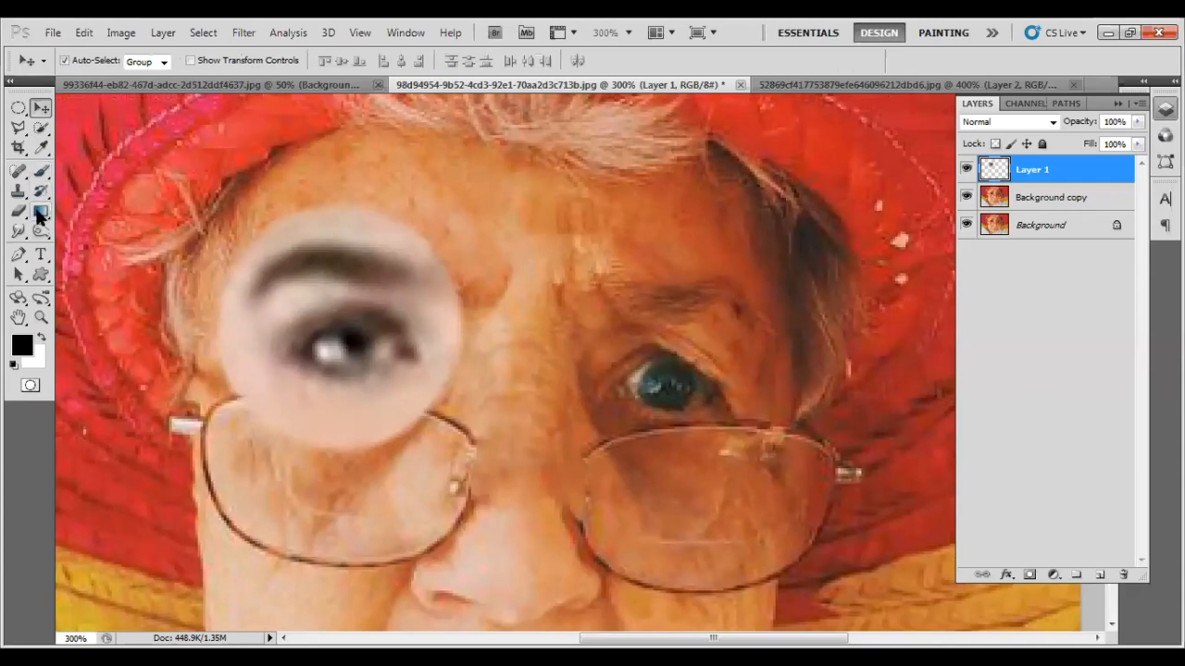
left_click(18, 174)
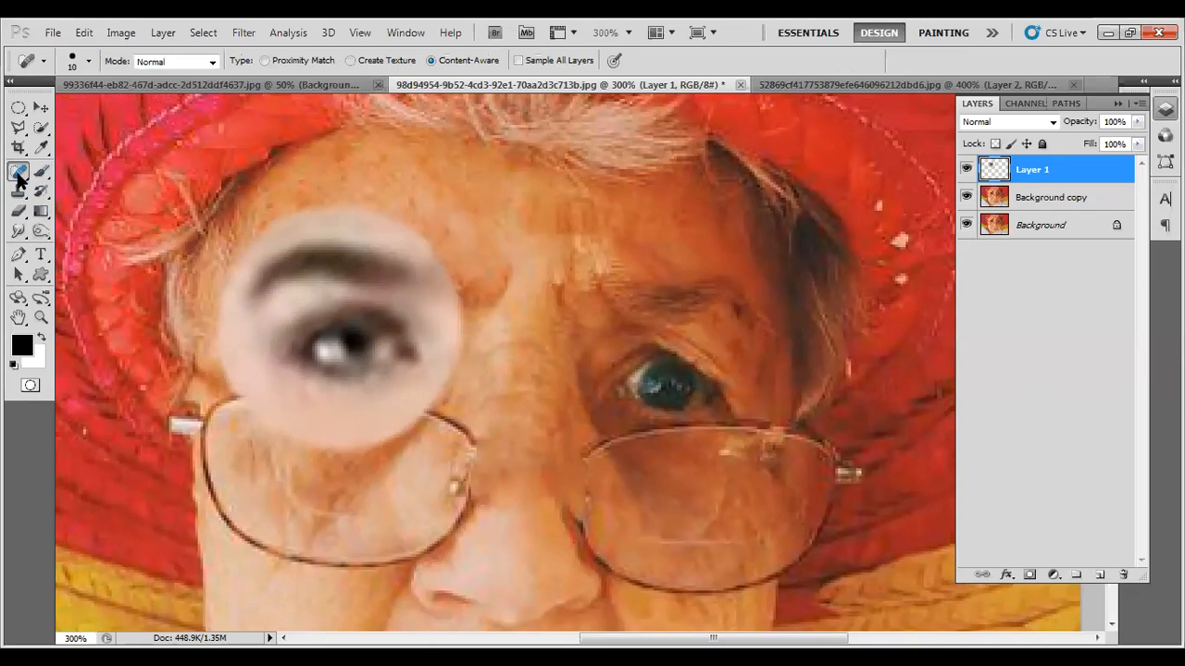
left_click(17, 176)
left_click(19, 175)
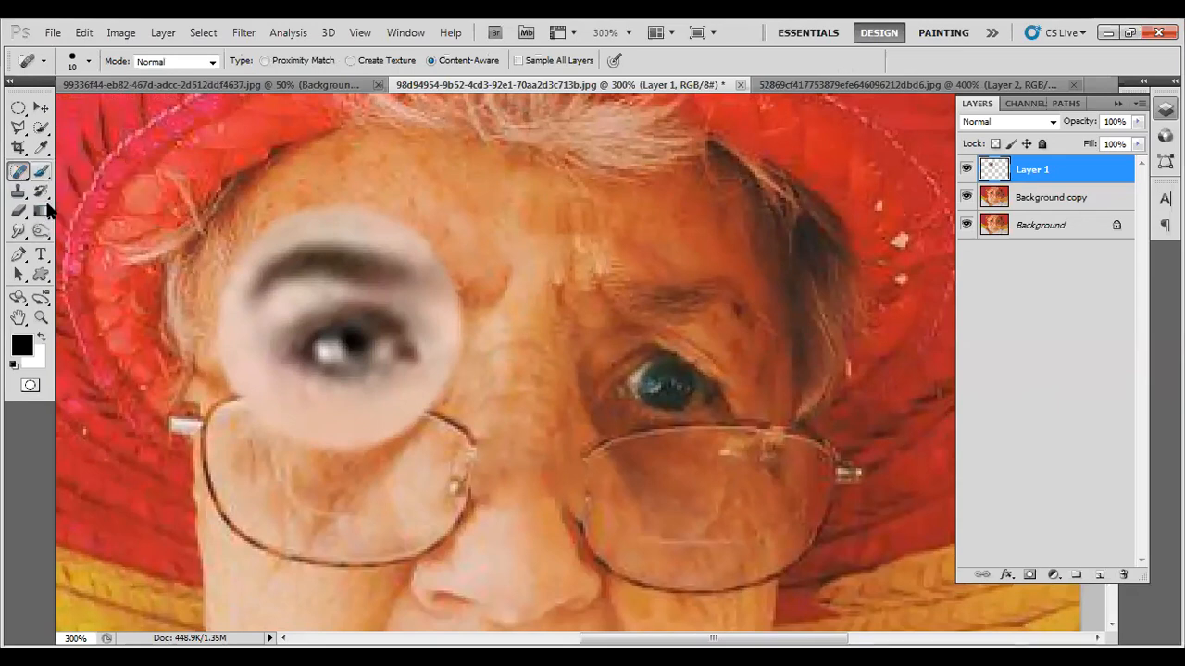
key("e")
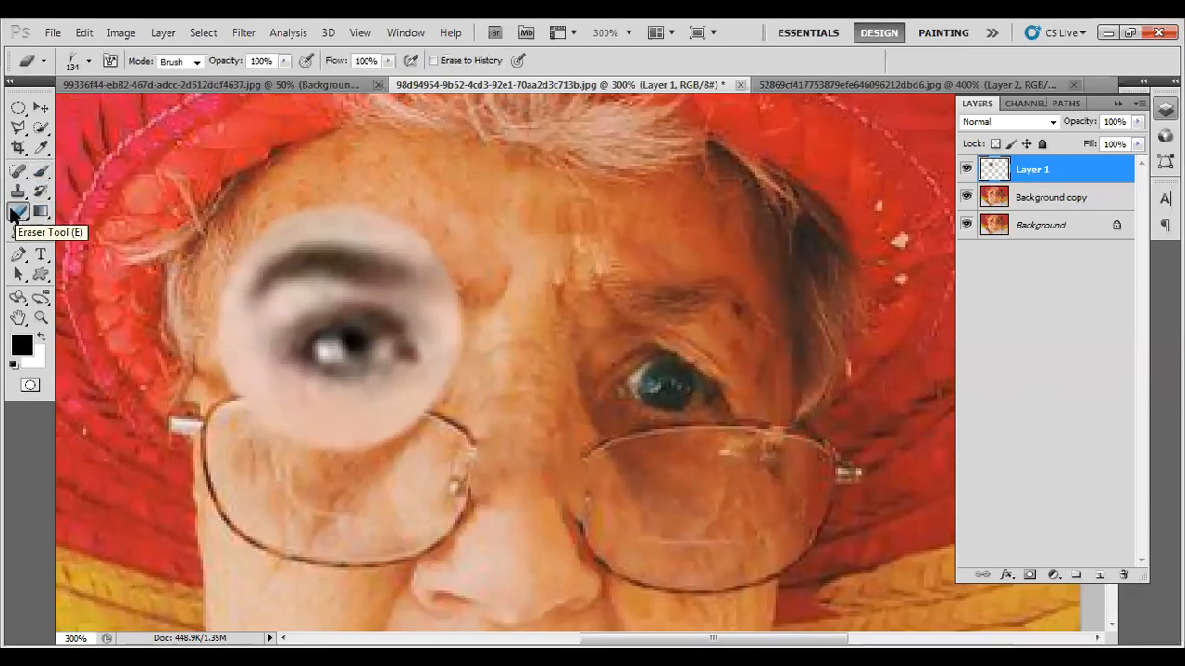
left_click(28, 213)
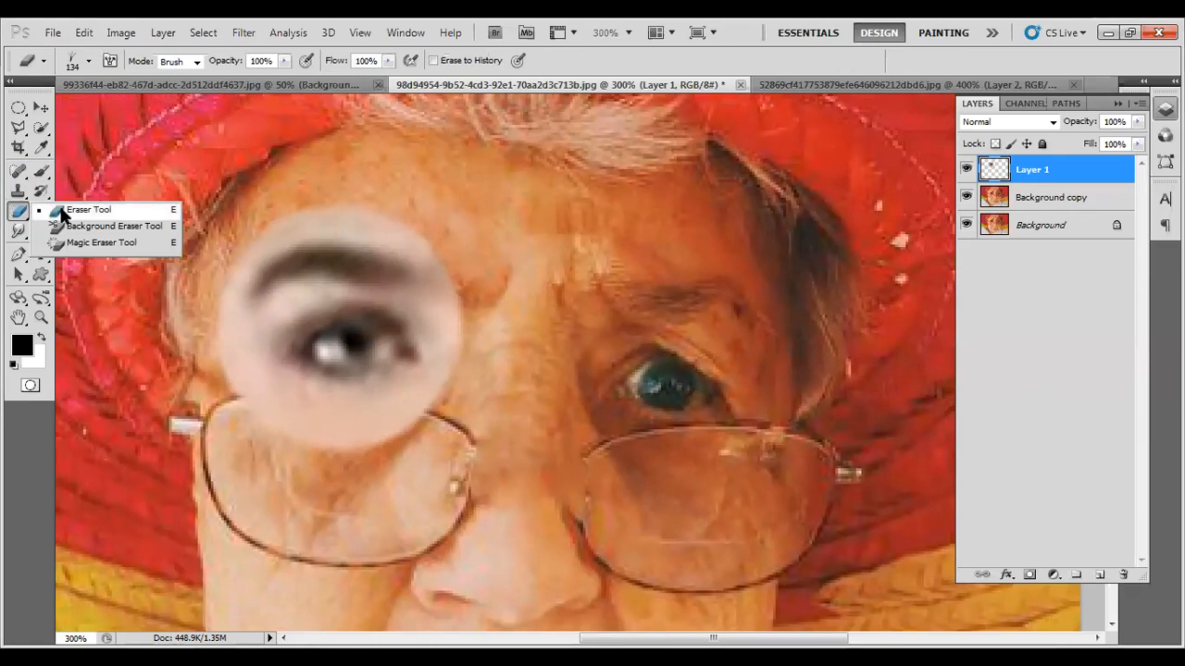
left_click(88, 209)
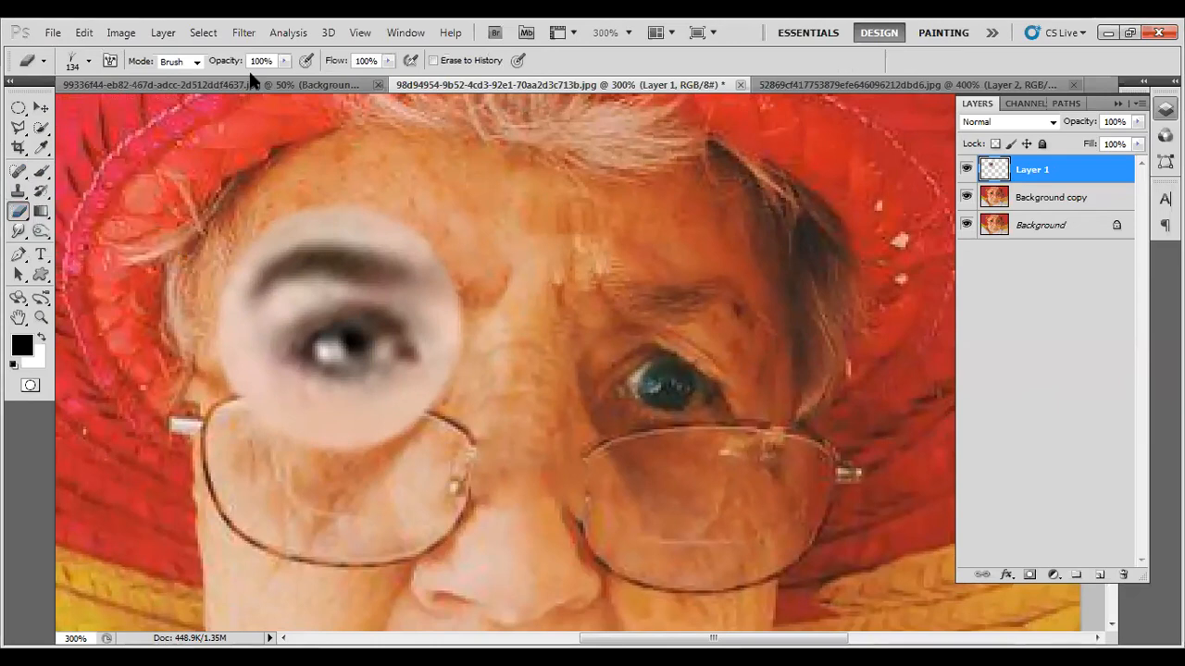
left_click(89, 61)
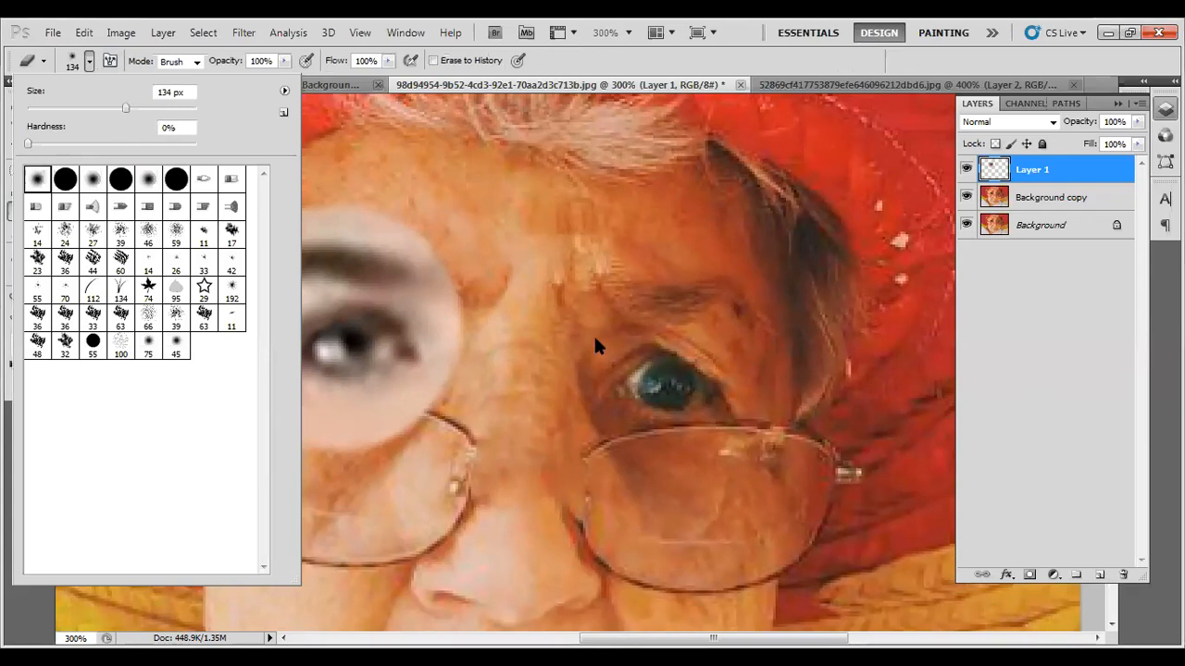
left_click(552, 321)
key("bracketleft")
key("bracketleft")
key("bracketleft")
key("bracketleft")
key("bracketleft")
key("bracketleft")
key("bracketleft")
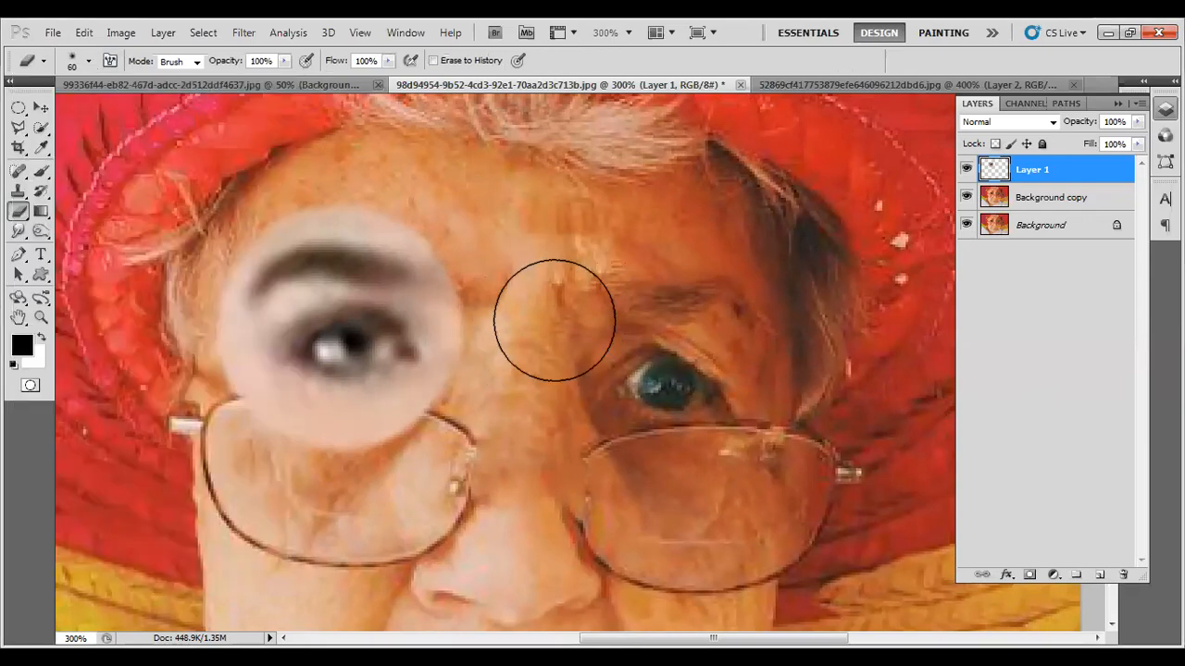
mouse_move(451, 261)
left_mouse_down()
mouse_move(416, 224)
mouse_move(317, 188)
mouse_move(386, 209)
mouse_move(251, 186)
mouse_move(212, 198)
mouse_move(316, 198)
mouse_move(199, 214)
mouse_move(337, 225)
mouse_move(217, 240)
mouse_move(193, 272)
mouse_move(241, 242)
mouse_move(222, 320)
mouse_move(211, 274)
mouse_move(212, 377)
mouse_move(291, 455)
mouse_move(224, 446)
mouse_move(417, 441)
mouse_move(487, 354)
mouse_move(434, 263)
mouse_move(365, 225)
mouse_move(407, 239)
mouse_move(282, 241)
mouse_move(227, 273)
mouse_move(358, 213)
mouse_move(212, 251)
mouse_move(343, 222)
mouse_move(200, 277)
mouse_move(298, 253)
mouse_move(200, 304)
mouse_move(344, 235)
mouse_move(178, 292)
left_mouse_up()
key("v")
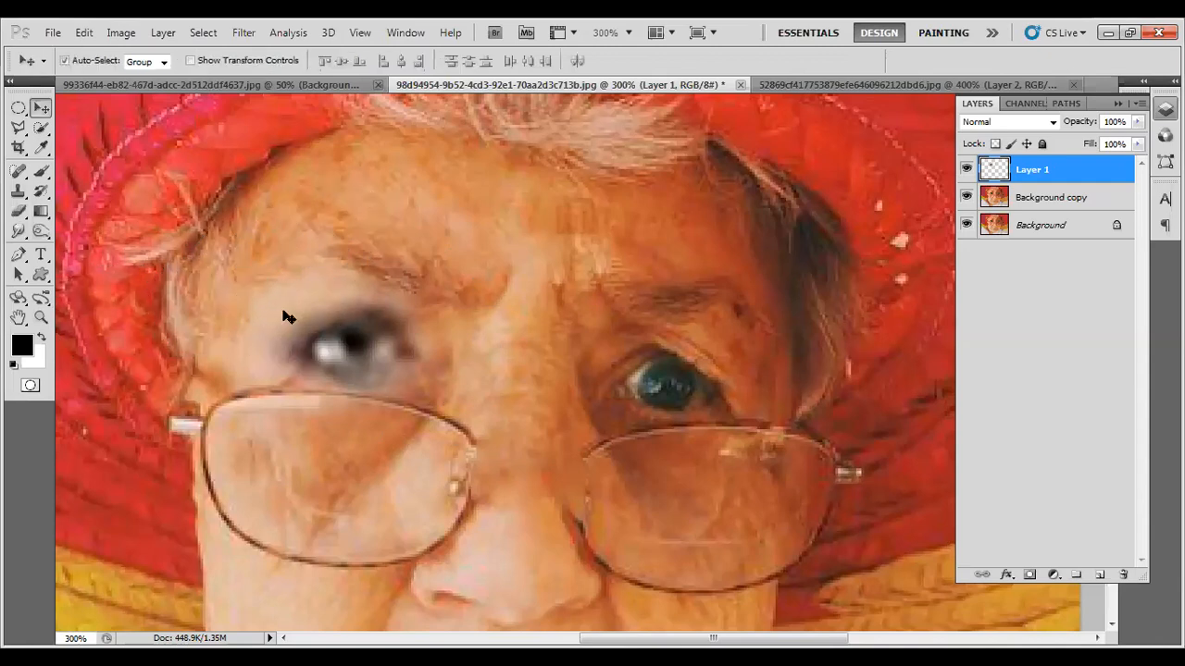
Step: Rotate the pasted eye about 8.4° clockwise and nudge it slightly toward the nose
key("ctrl+minus")
key("ctrl+minus")
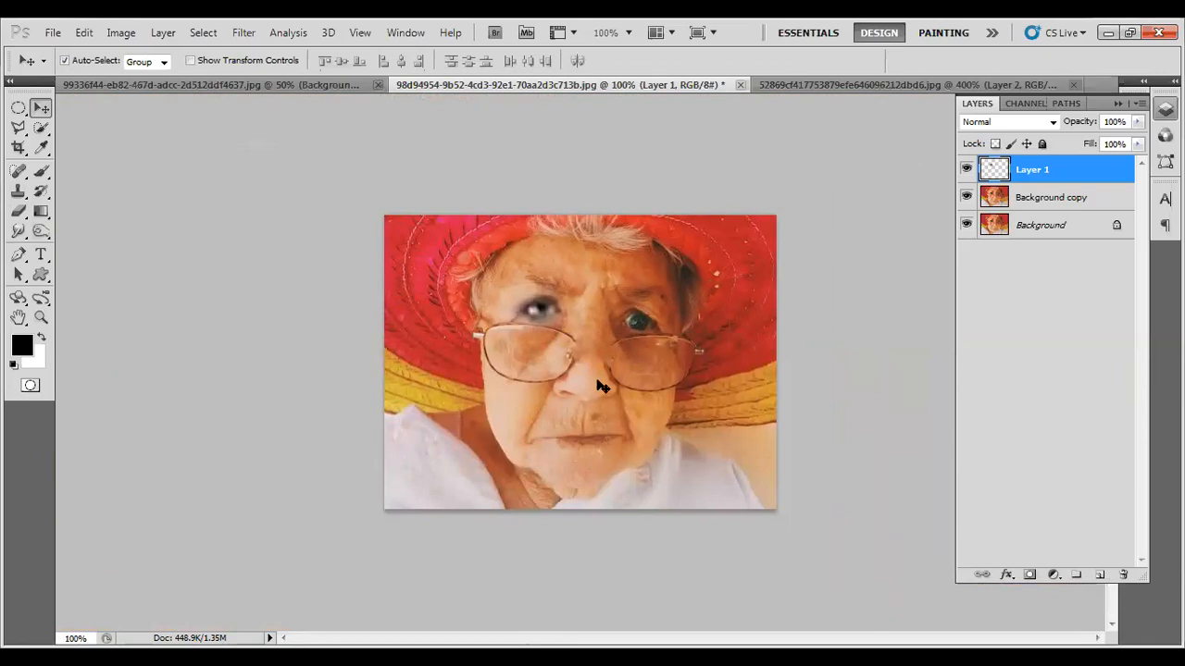
key("ctrl+t")
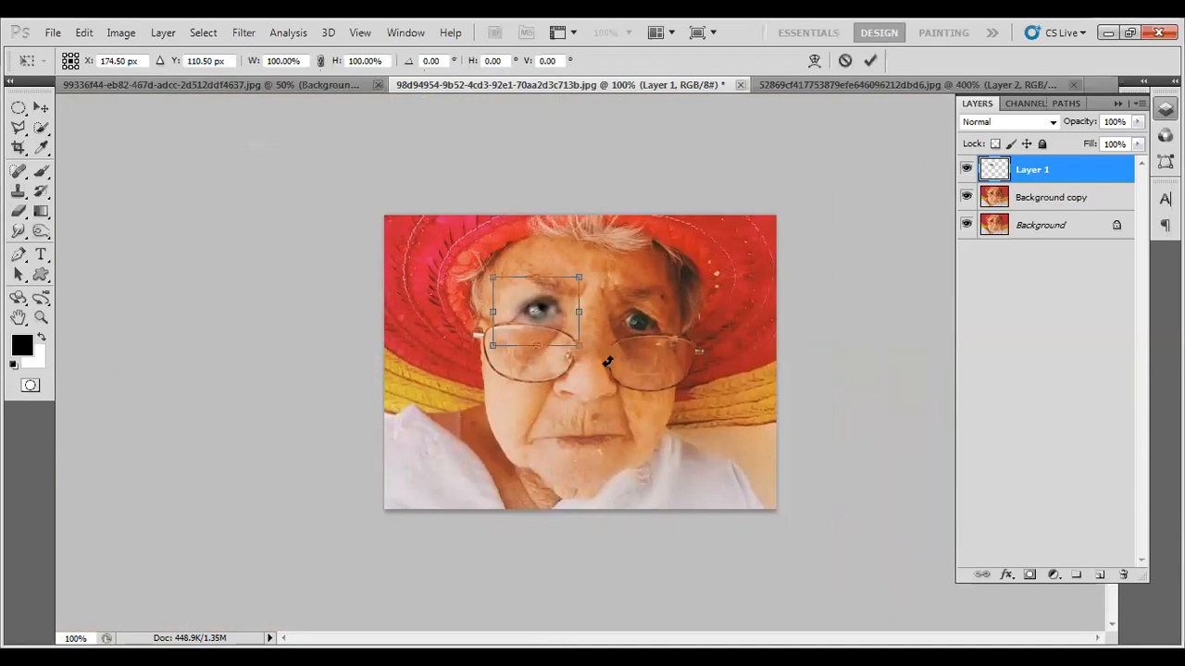
left_click_drag(609, 361, 600, 372)
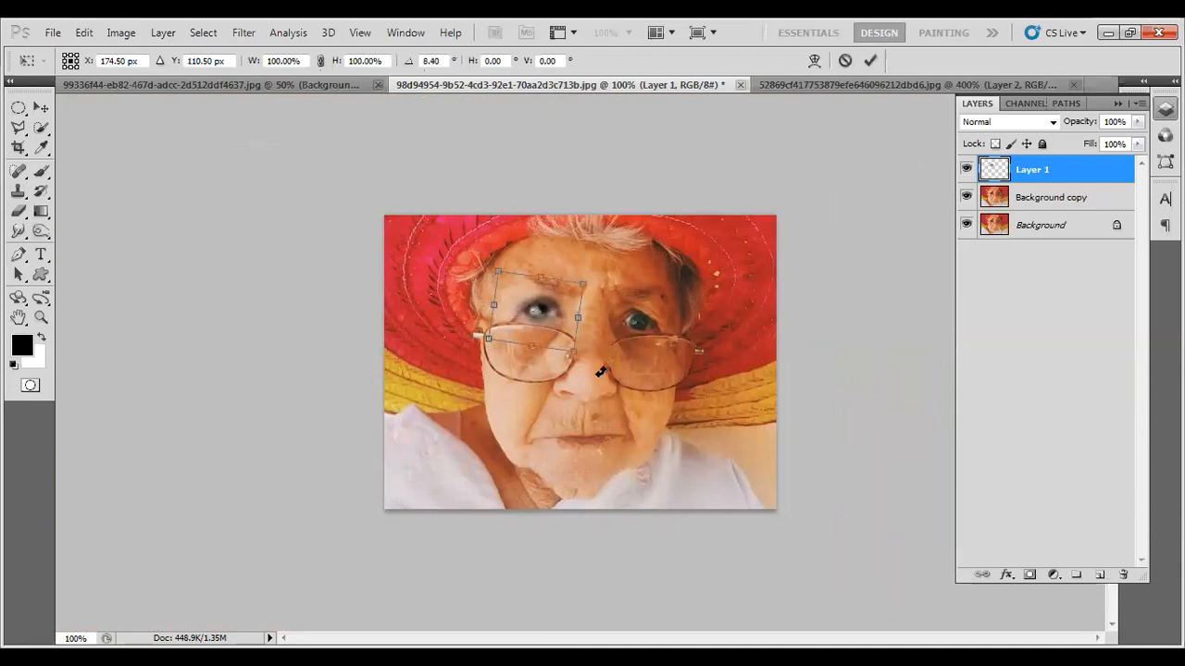
key("Return")
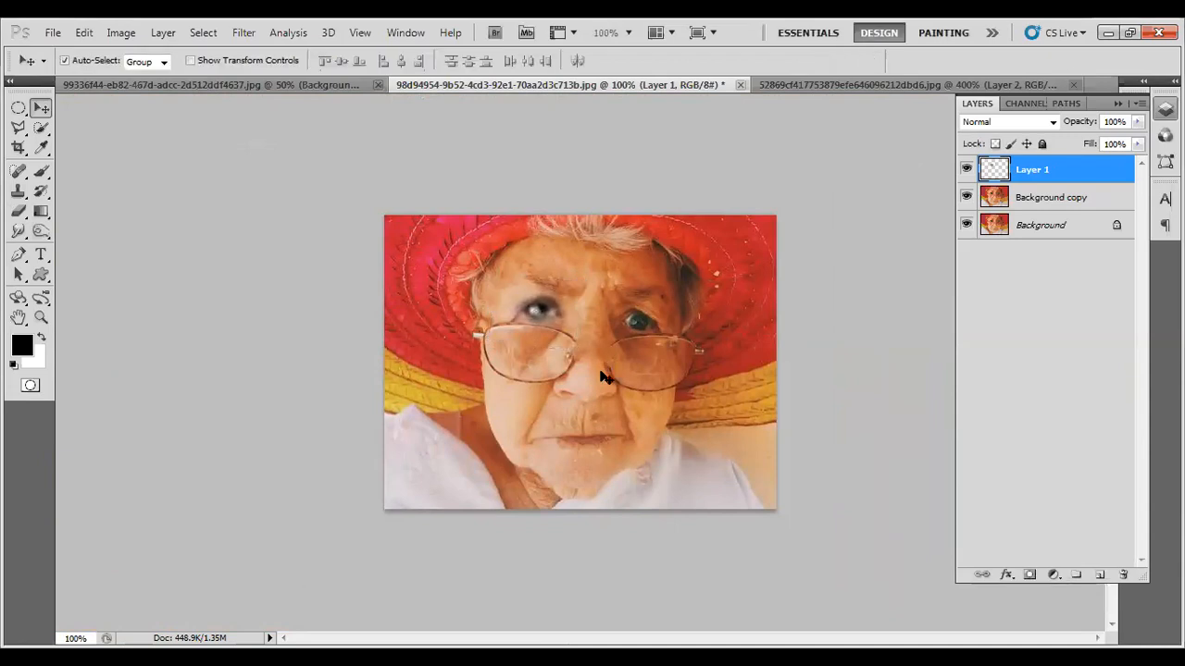
key("Right")
key("Right")
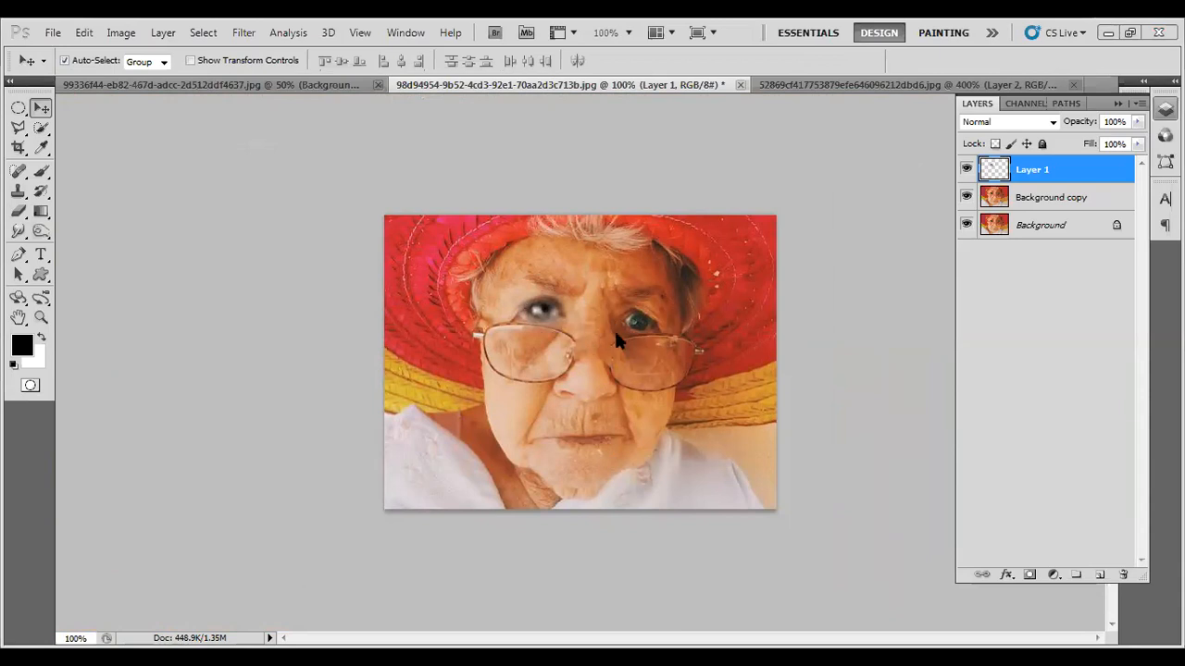
Step: Close the young woman's photo without saving and return to the elderly woman's portrait
left_click(842, 88)
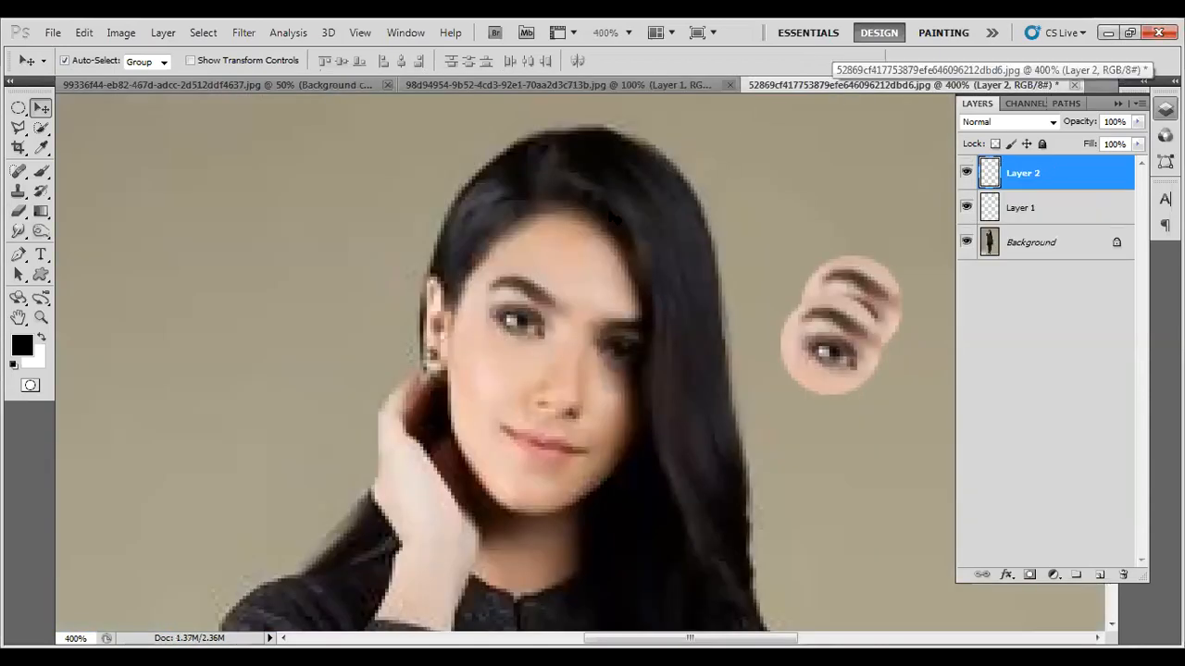
left_click(1075, 85)
left_click(591, 283)
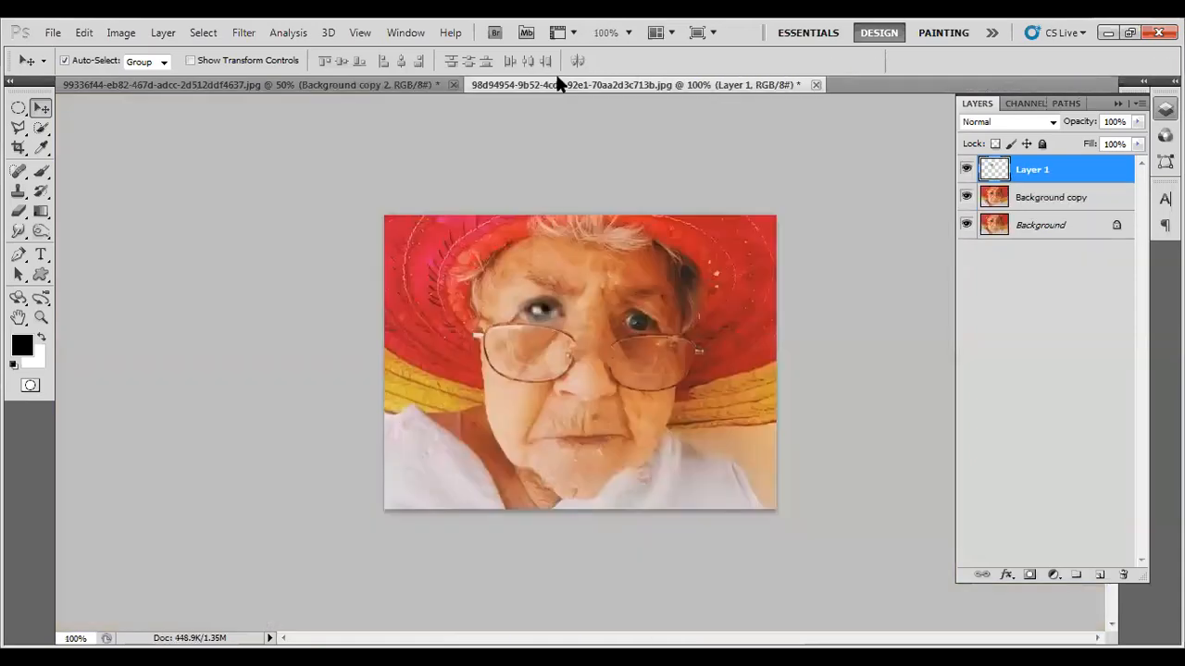
left_click(198, 84)
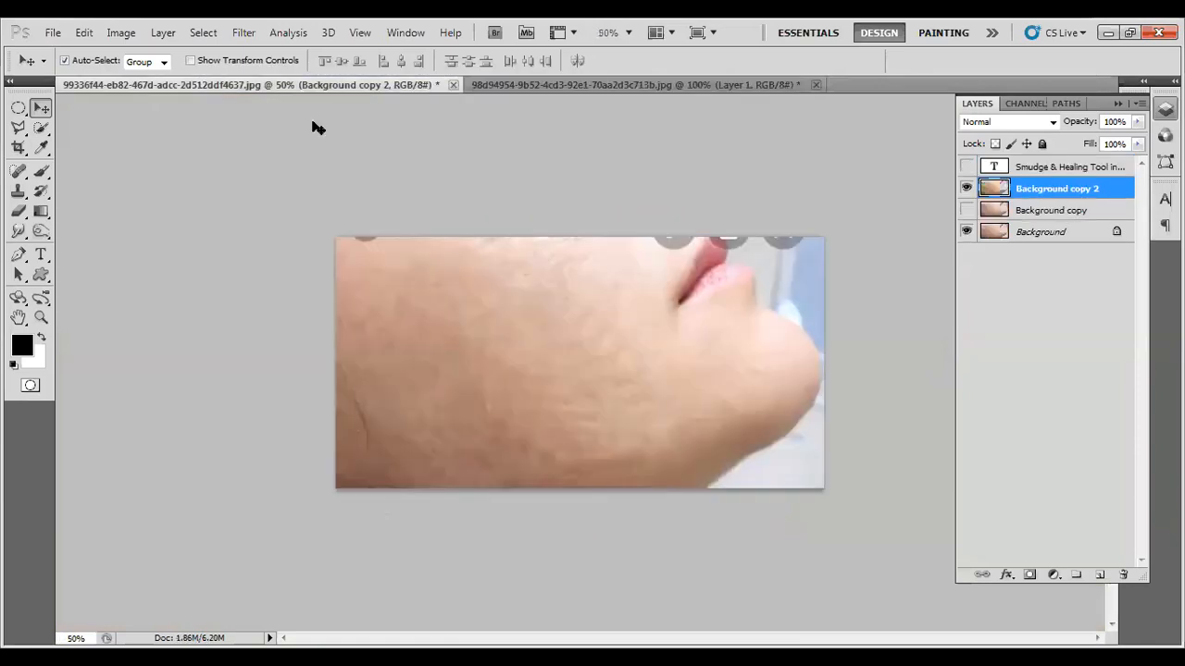
left_click(519, 84)
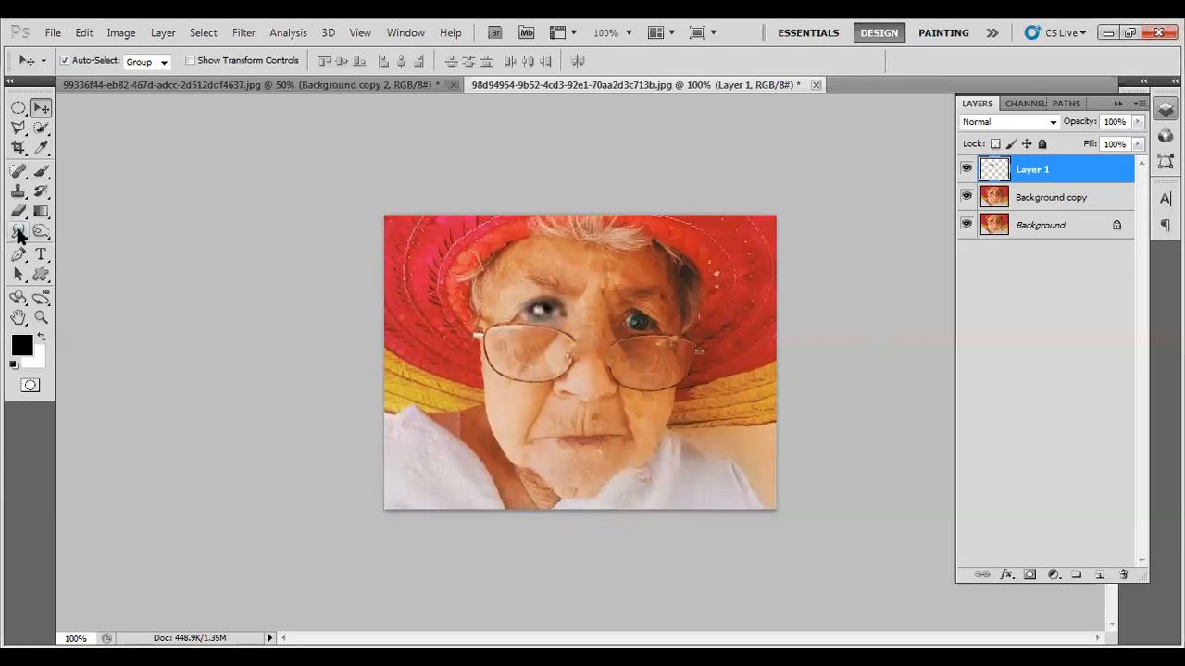
Step: Outline the smile fold on the portrait's left cheek with the Patch Tool and try to patch it on Layer 1
left_click(18, 172)
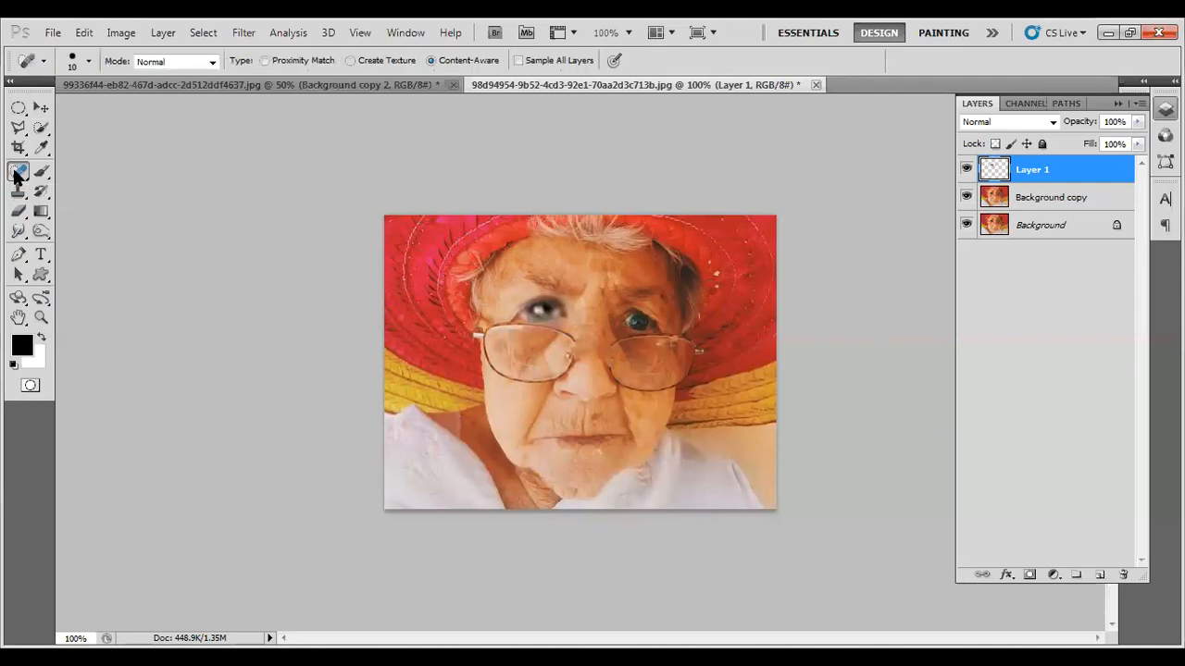
left_click_drag(17, 176, 71, 218)
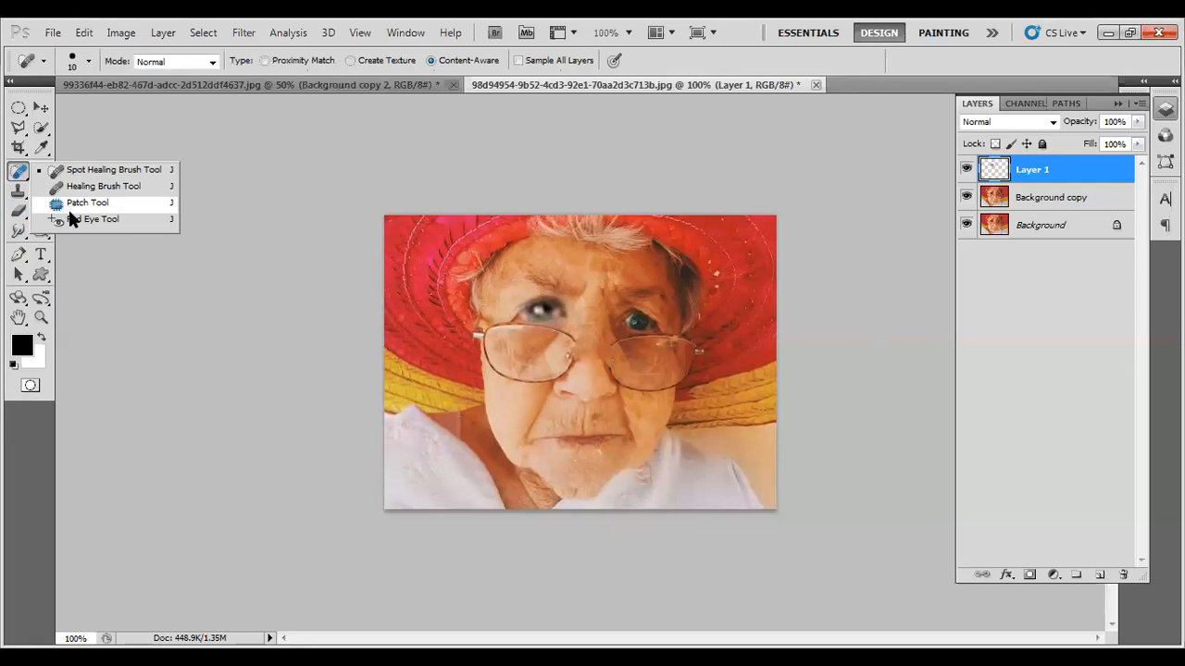
left_click_drag(71, 219, 68, 204)
key("ctrl+BackSpace")
key("ctrl+z")
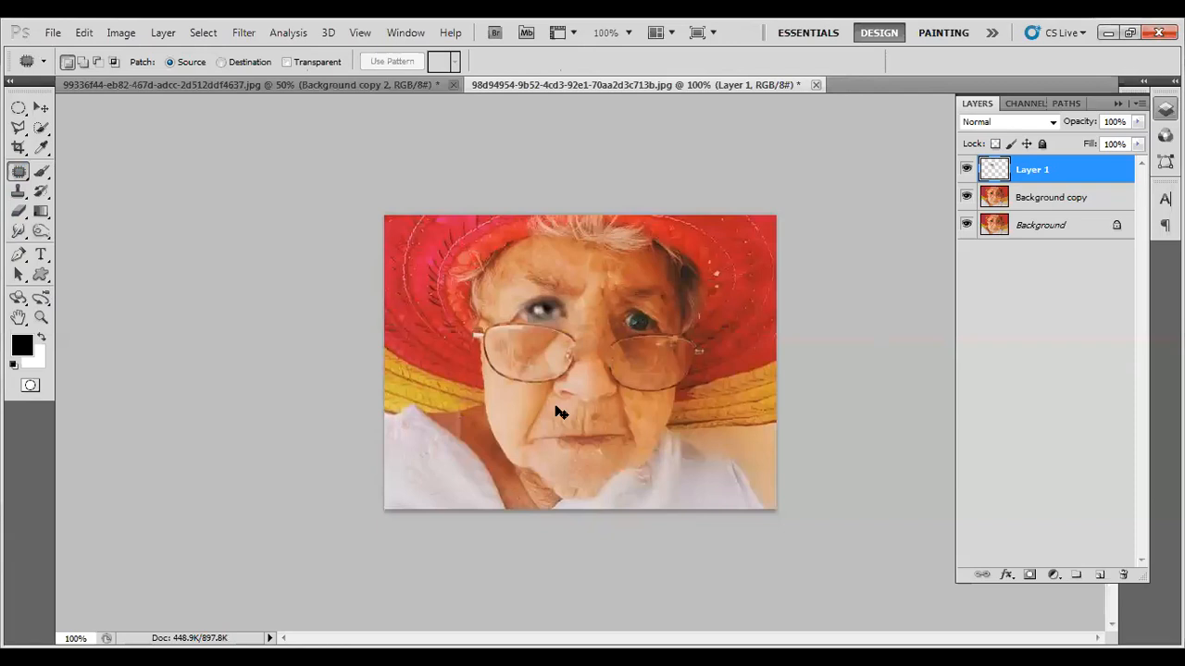
scroll(558, 410, "up", 2)
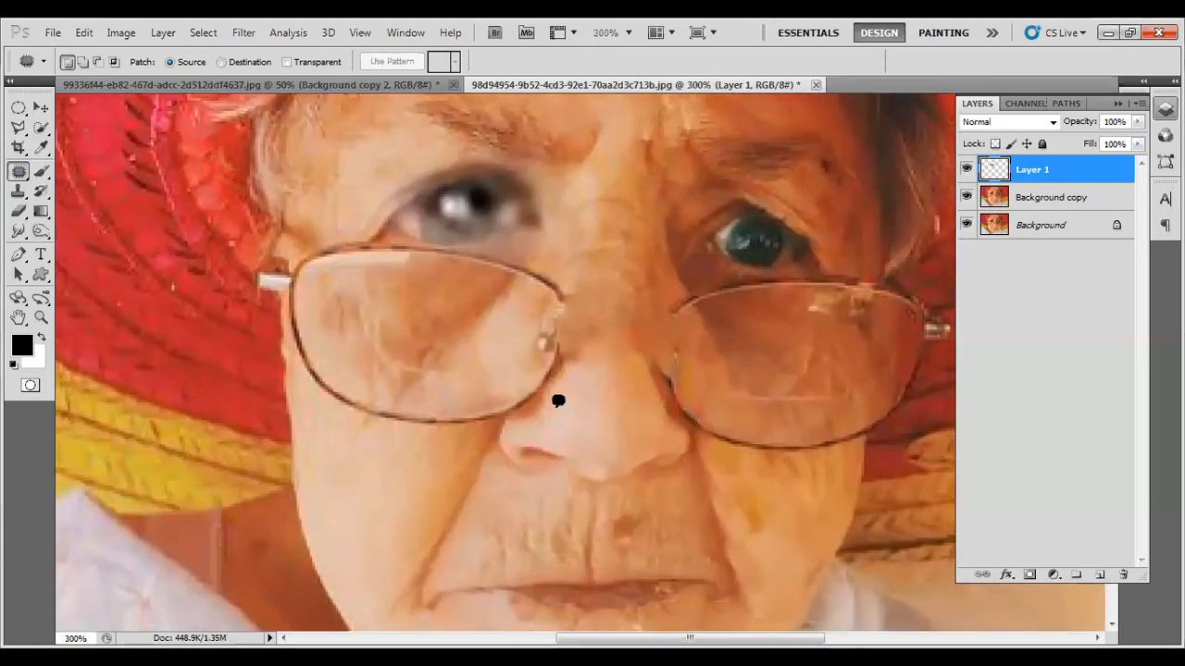
scroll(527, 282, "down", 5)
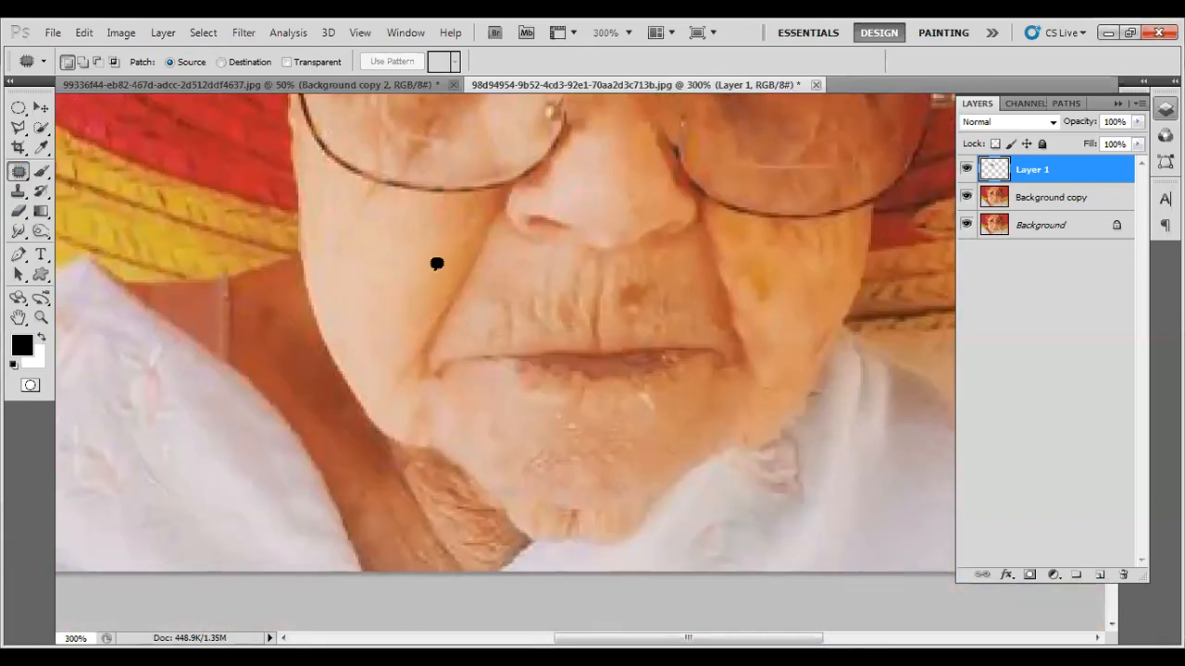
mouse_move(463, 230)
left_mouse_down()
mouse_move(402, 320)
mouse_move(394, 380)
mouse_move(443, 347)
mouse_move(478, 286)
mouse_move(479, 232)
mouse_move(457, 229)
left_mouse_up()
left_click_drag(459, 311, 433, 308)
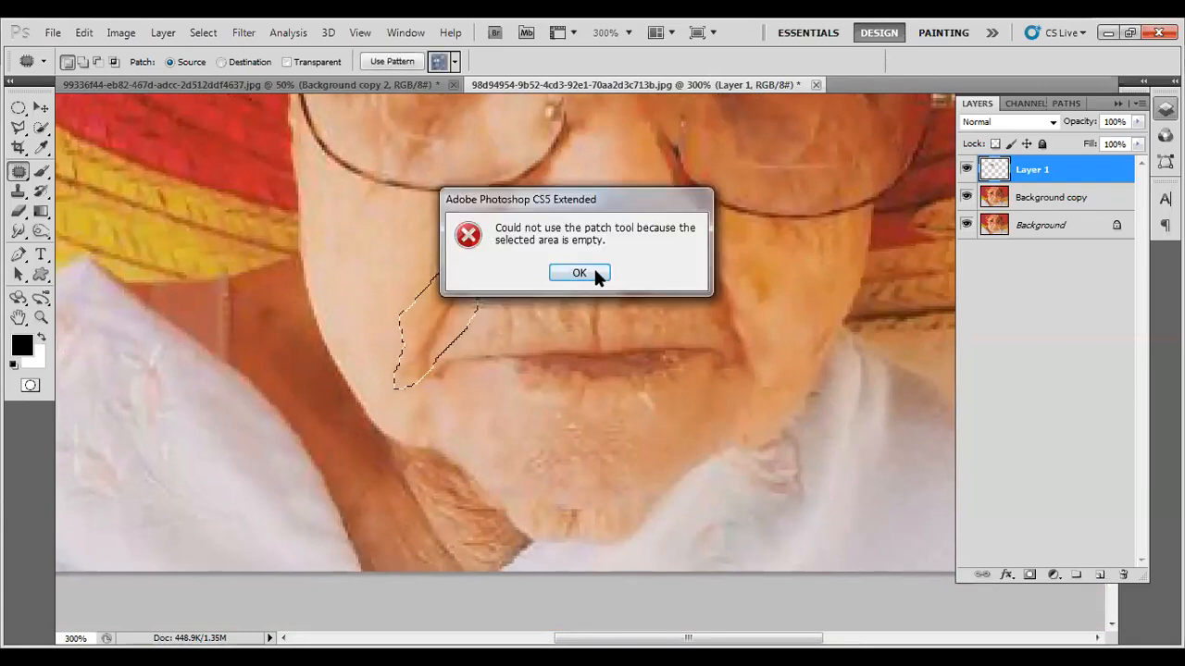
left_click(579, 273)
Step: Patch the outlined smile fold on the Background copy layer with smooth cheek skin and clear the selection
left_click(1051, 197)
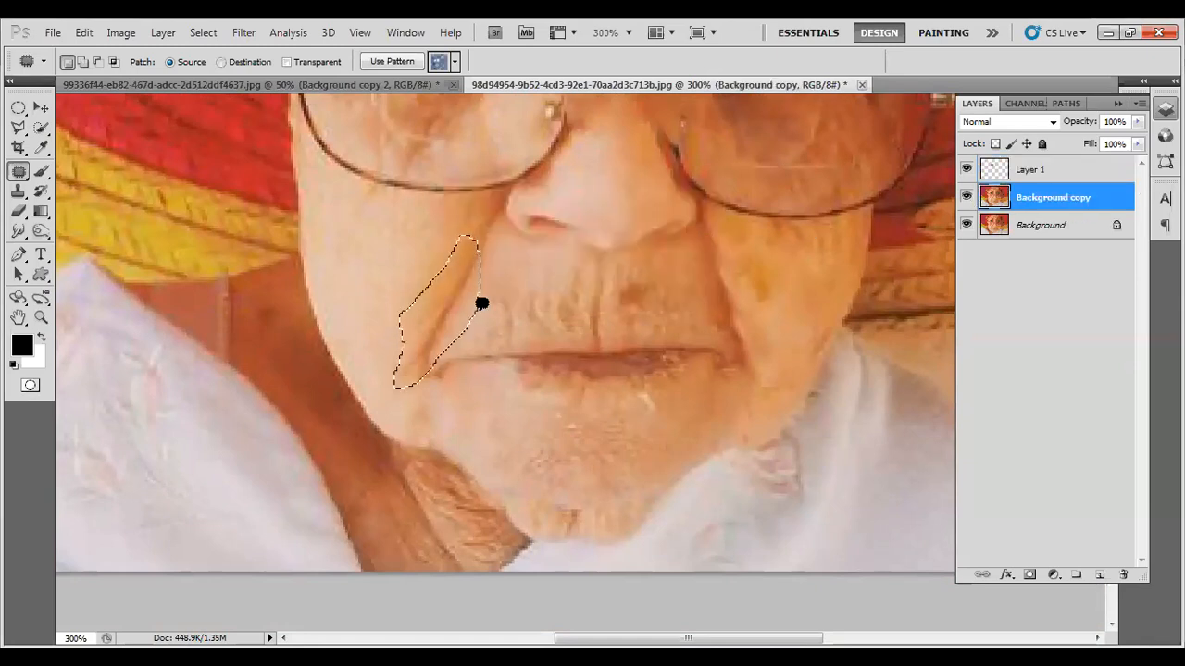
left_click_drag(423, 309, 389, 273)
left_click(497, 273)
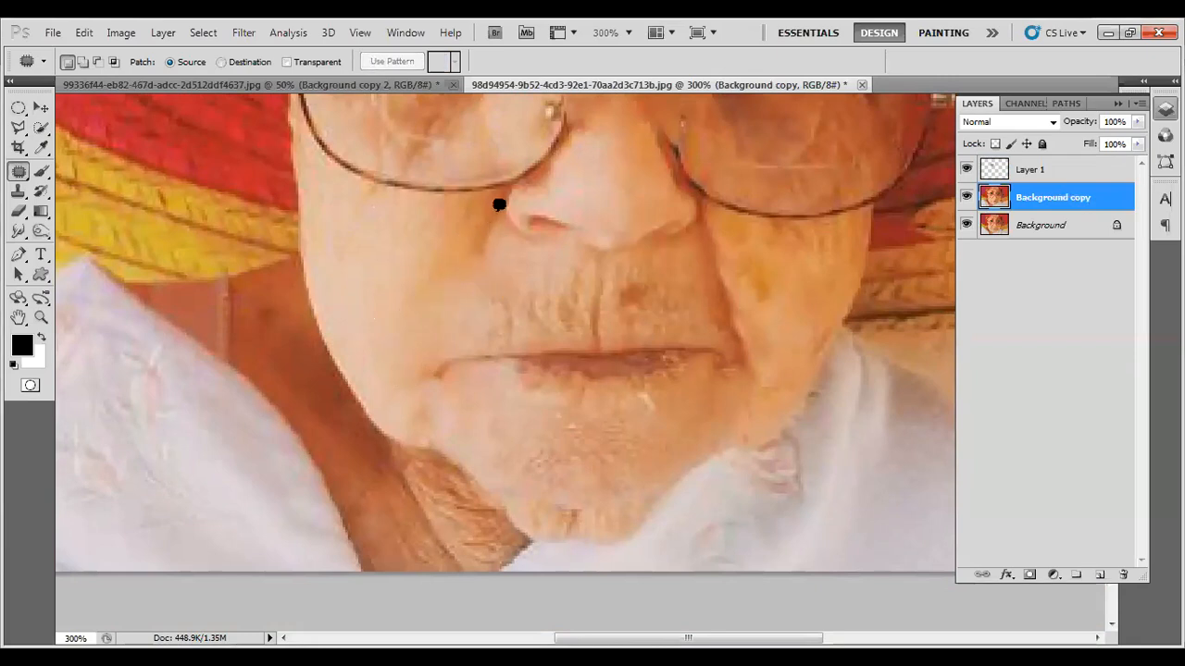
Step: Patch the smile fold on the portrait's right side with nearby cheek skin and deselect it
left_click_drag(682, 291, 439, 277)
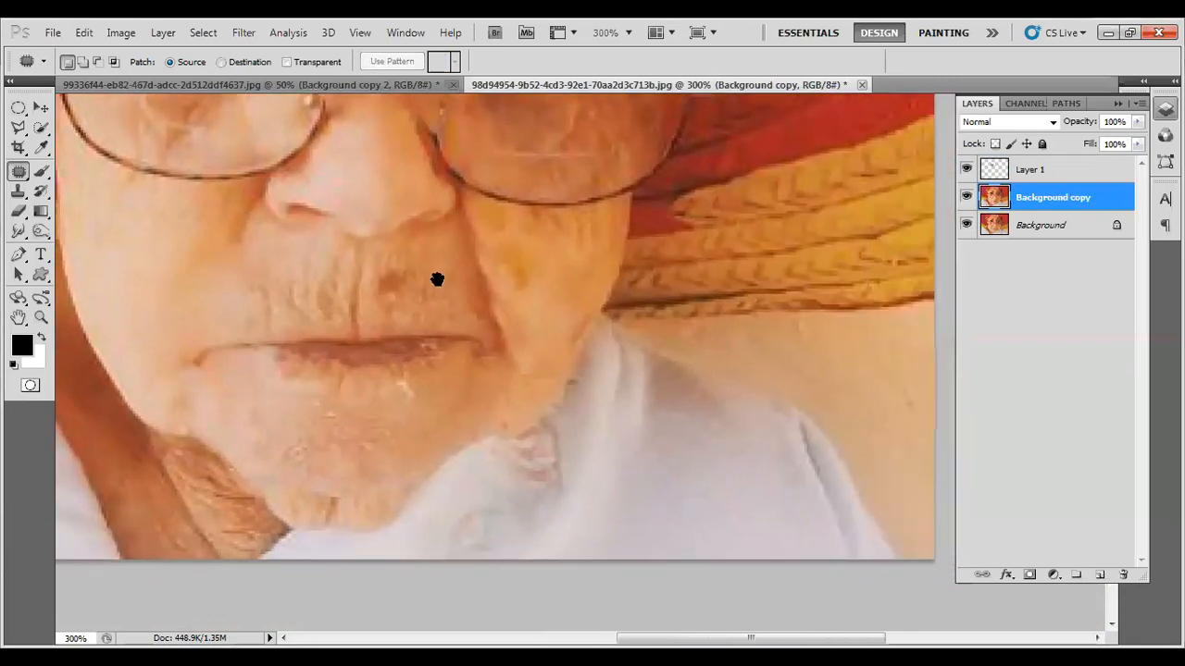
mouse_move(495, 225)
left_mouse_down()
mouse_move(519, 341)
mouse_move(511, 377)
mouse_move(498, 377)
mouse_move(457, 244)
mouse_move(462, 212)
mouse_move(533, 255)
left_mouse_up()
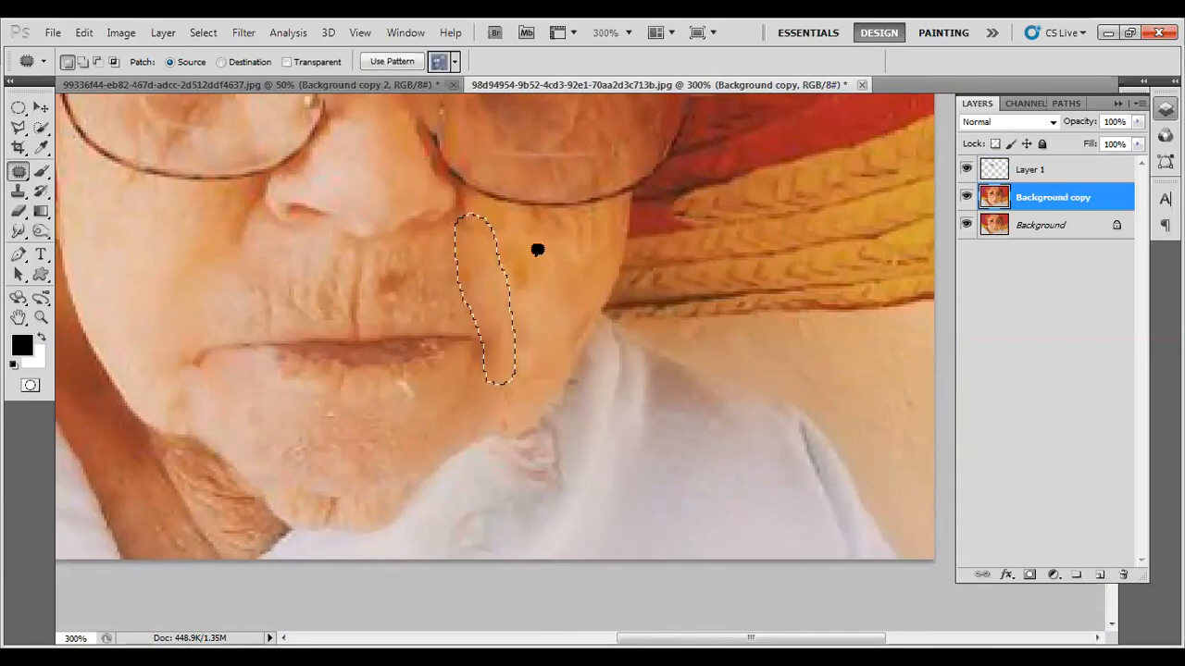
key("ctrl+d")
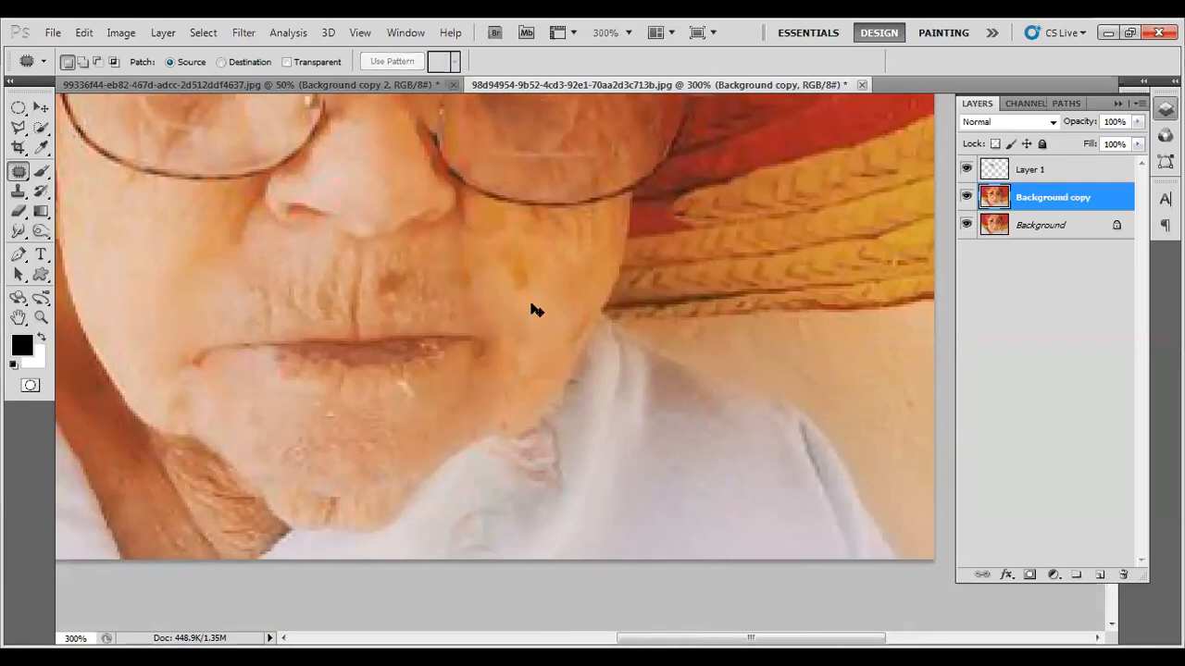
Step: Hide the pasted eye's Layer 1 and toggle the Background copy to compare the retouched face with the original
key("ctrl+minus")
key("ctrl+minus")
key("ctrl+minus")
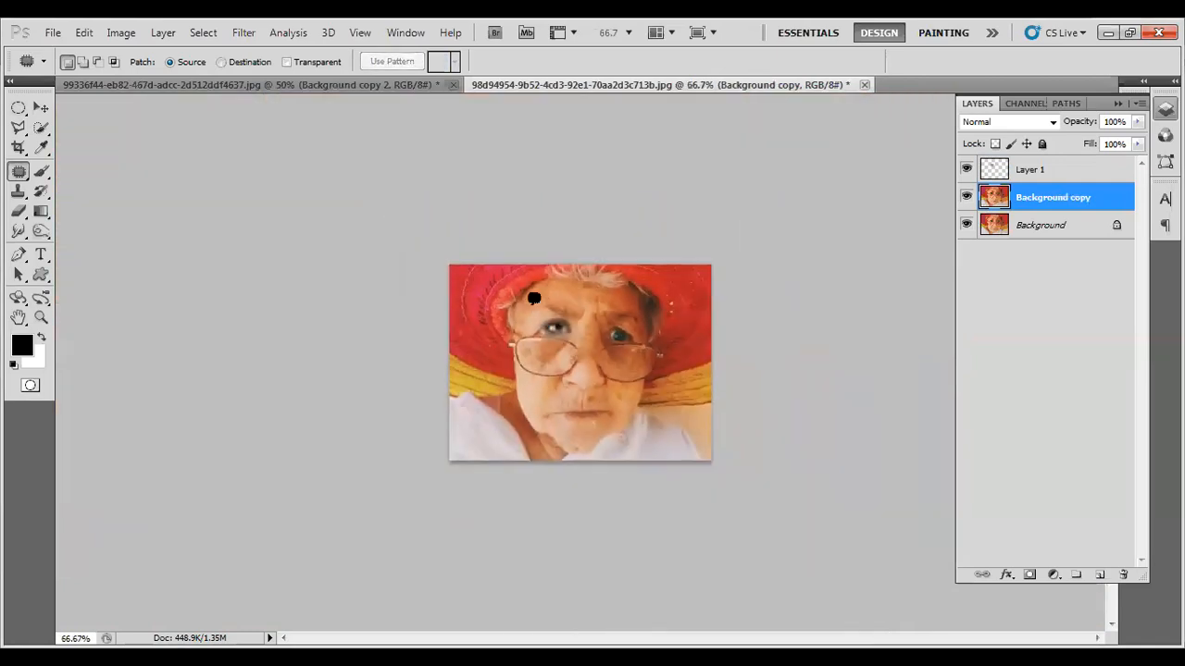
left_click(964, 198)
left_click(966, 197)
left_click(967, 170)
left_click(966, 197)
left_click(967, 197)
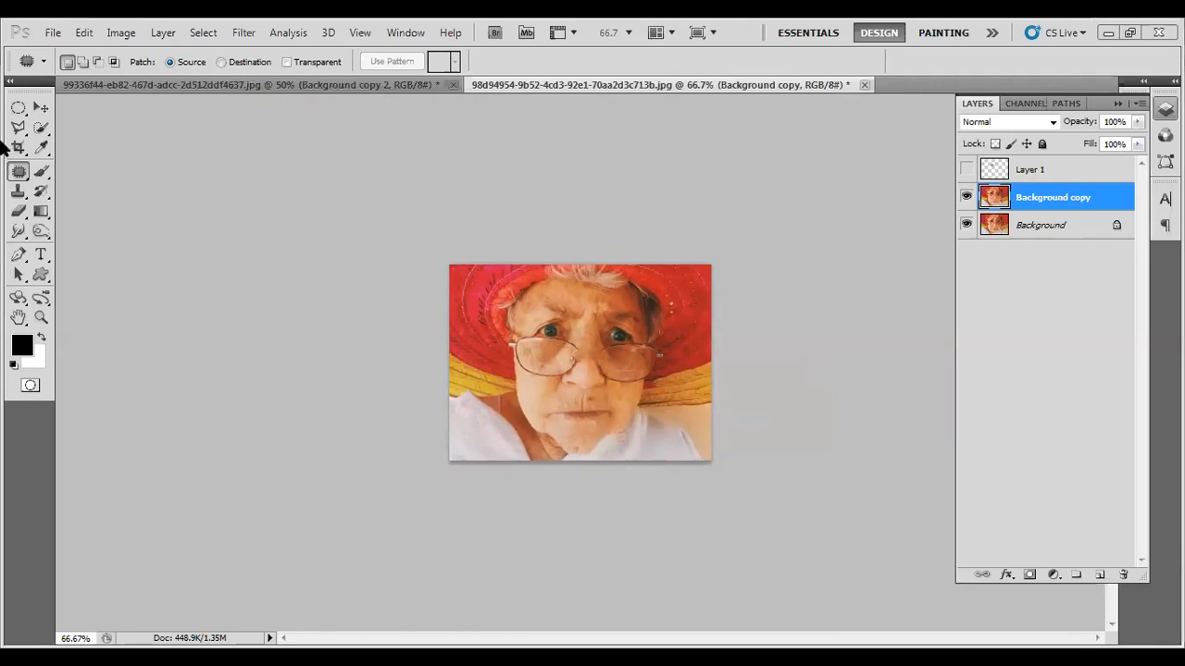
left_click(40, 109)
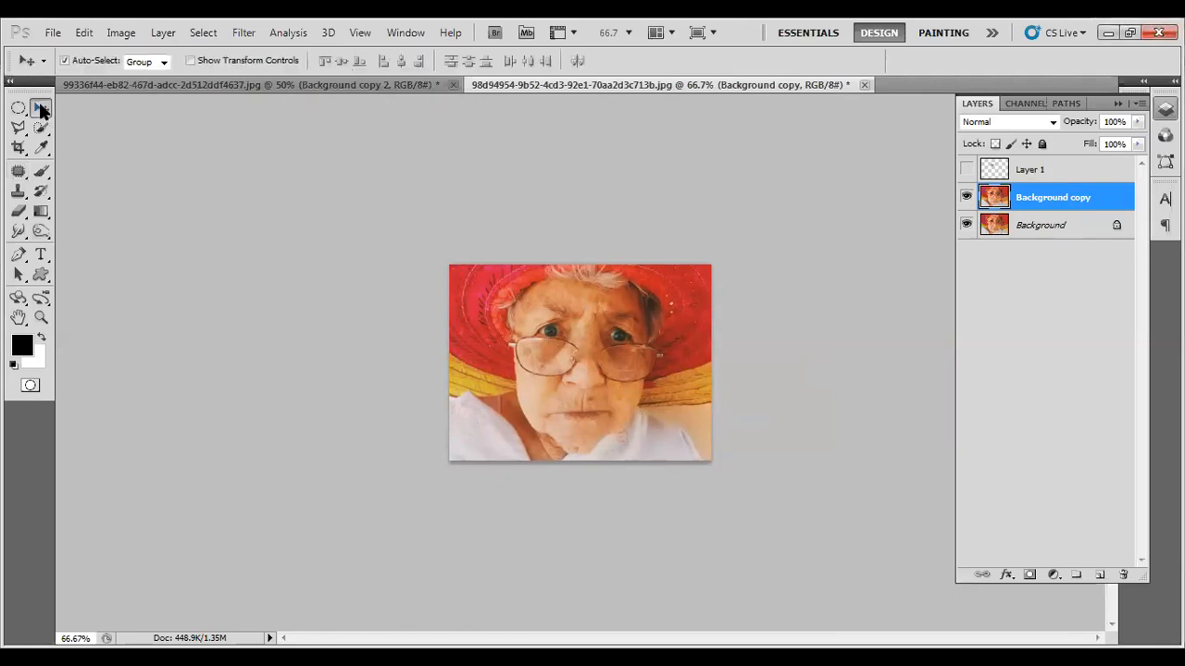